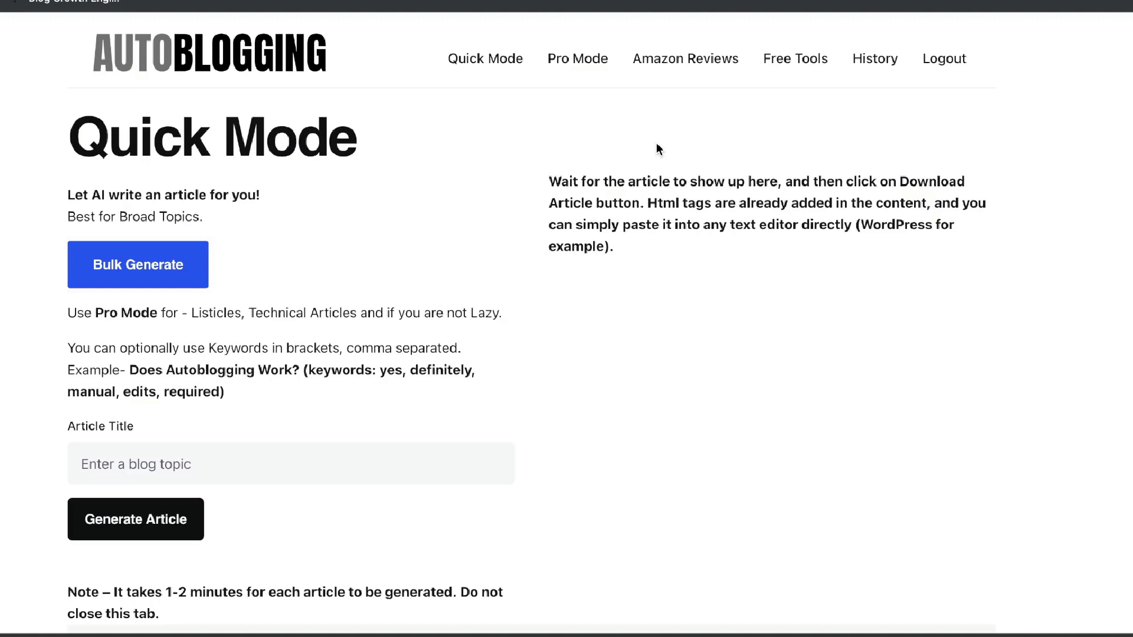
pyautogui.scroll(-1, 533, 379)
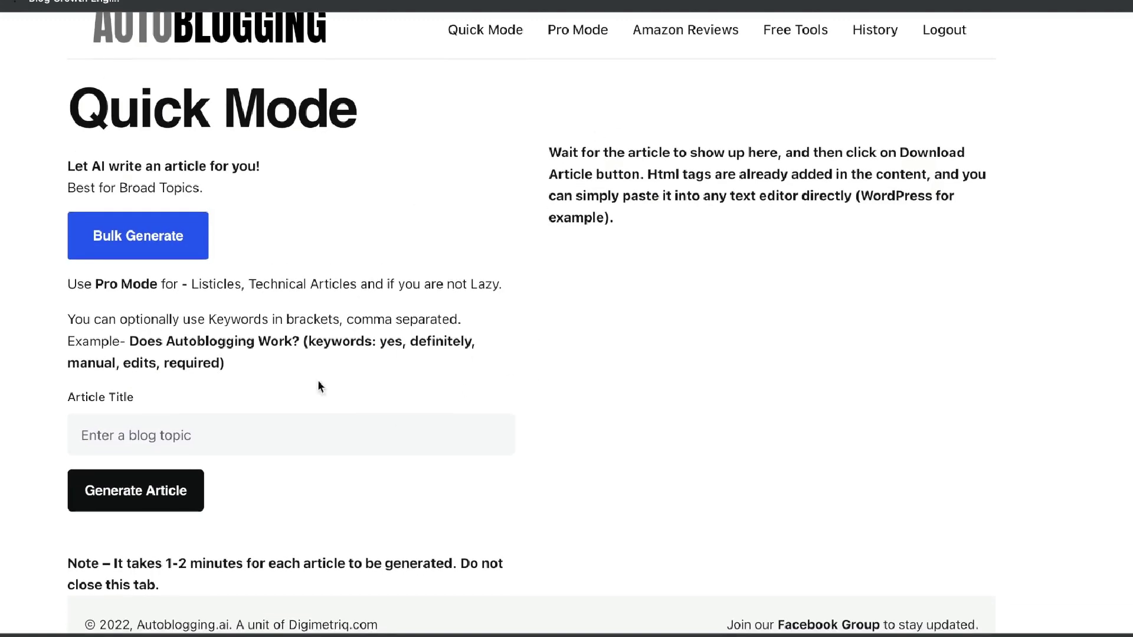
pyautogui.scroll(-1, 442, 372)
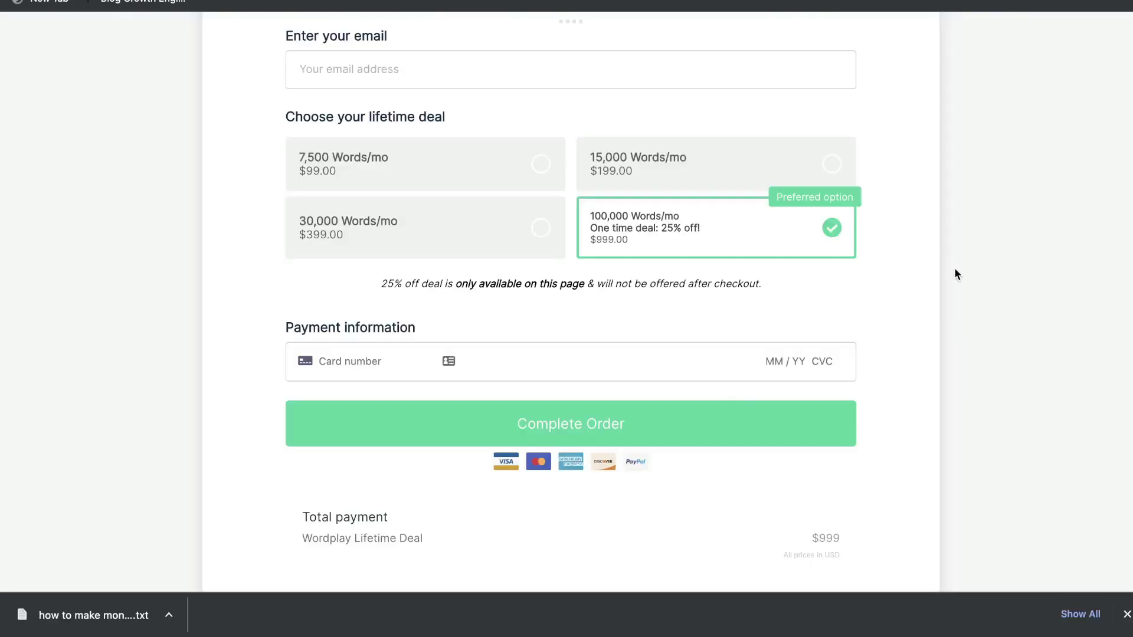
pyautogui.scroll(3, 955, 273)
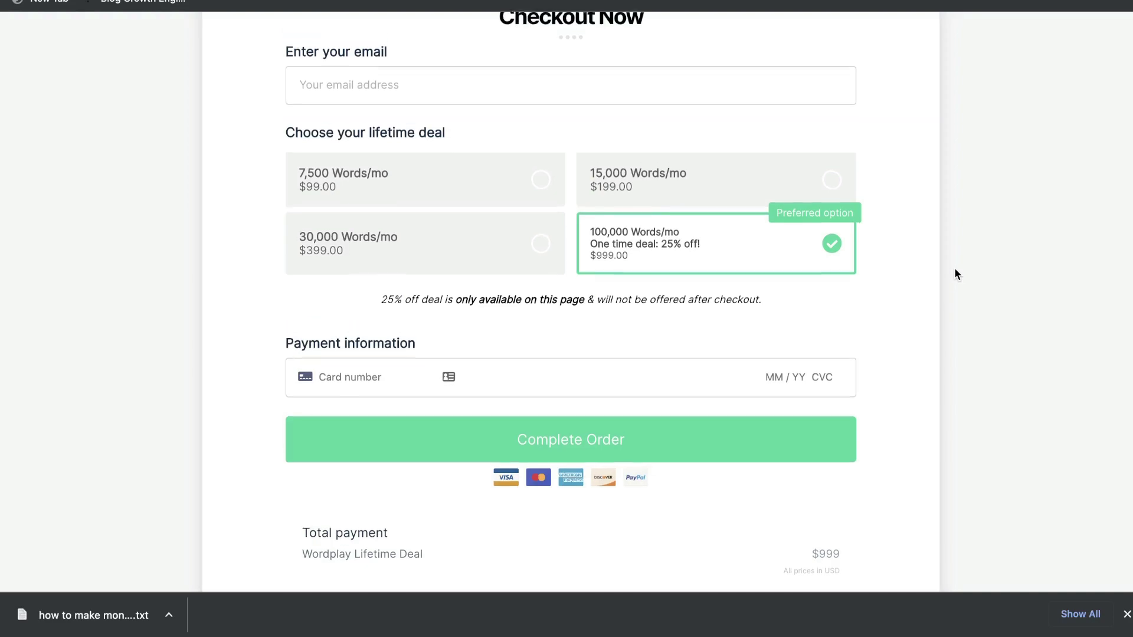
pyautogui.scroll(-1, 460, 83)
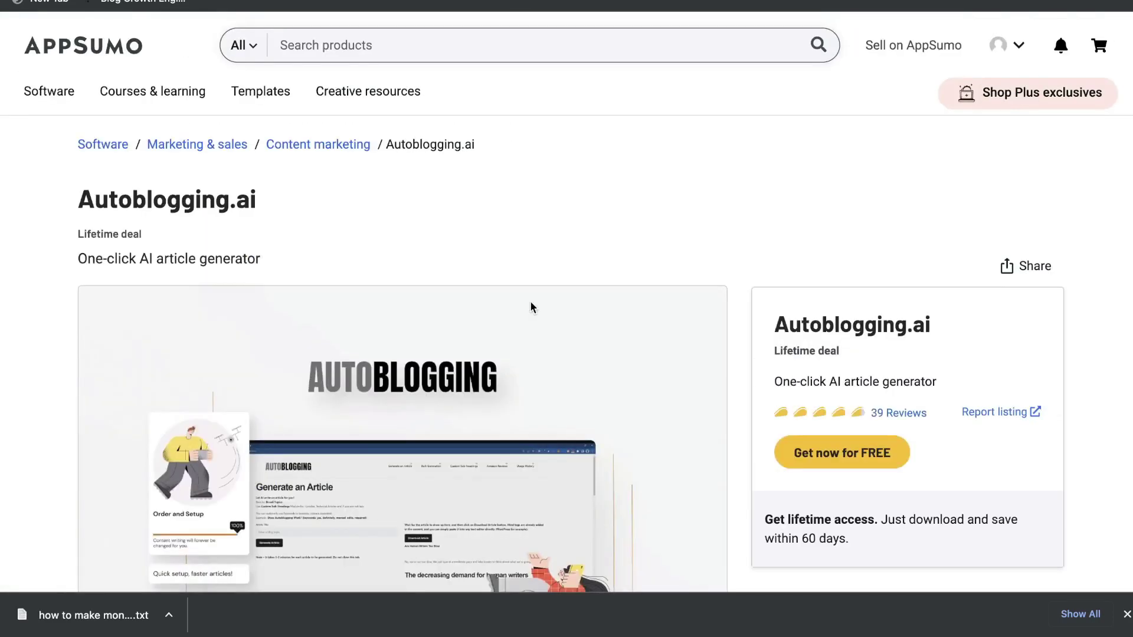
# - Examine the Autoblogging.ai lifetime deal on AppSumo, including its terms, price and included features
pyautogui.scroll(-1, 756, 275)
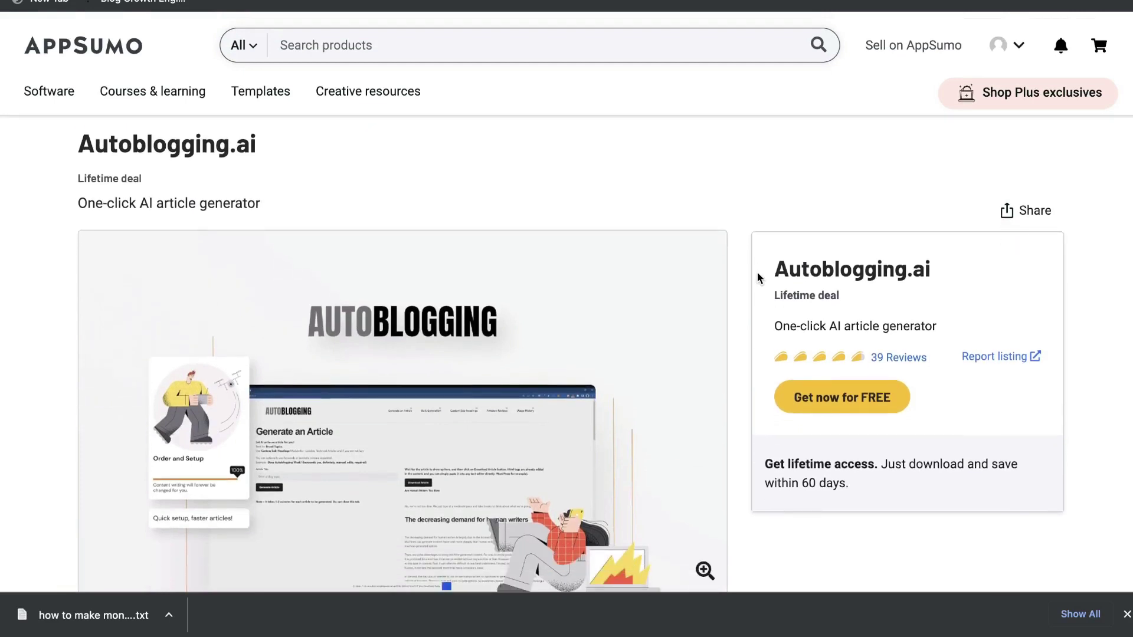
pyautogui.scroll(-1, 756, 271)
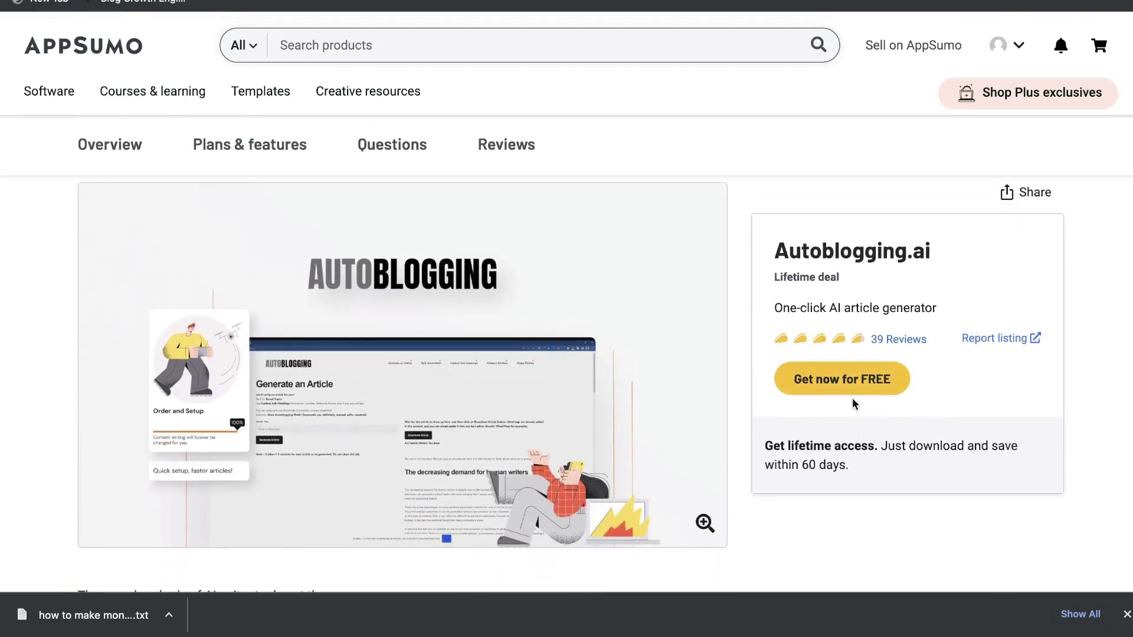
pyautogui.scroll(-1, 852, 398)
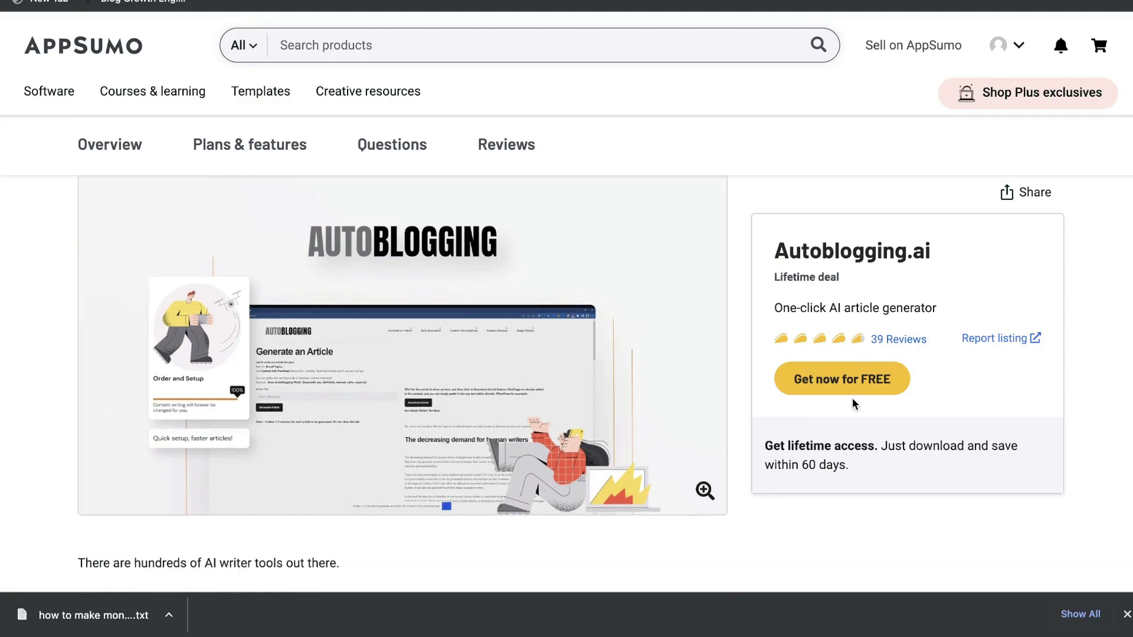
pyautogui.scroll(-10, 835, 416)
pyautogui.scroll(-20, 836, 416)
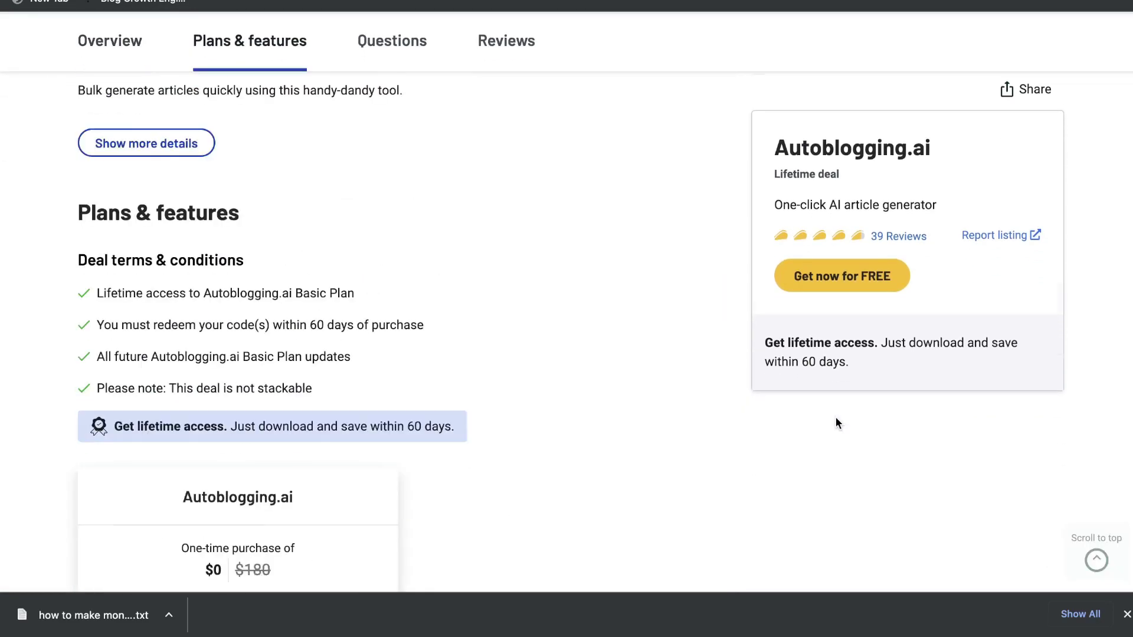
pyautogui.scroll(1, 590, 304)
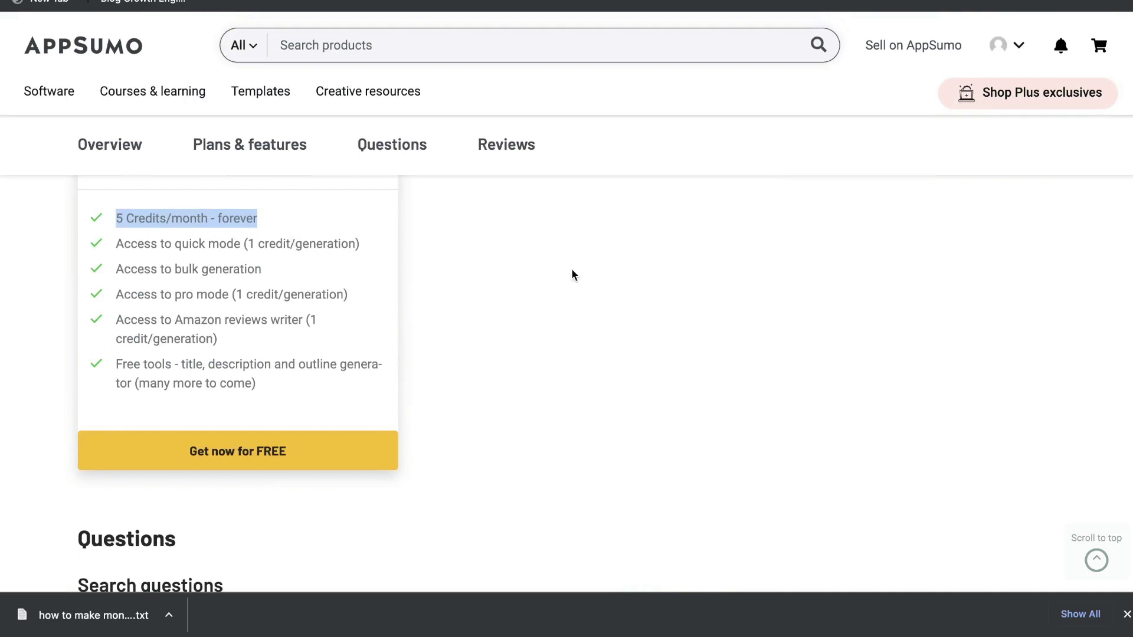
pyautogui.scroll(20, 571, 273)
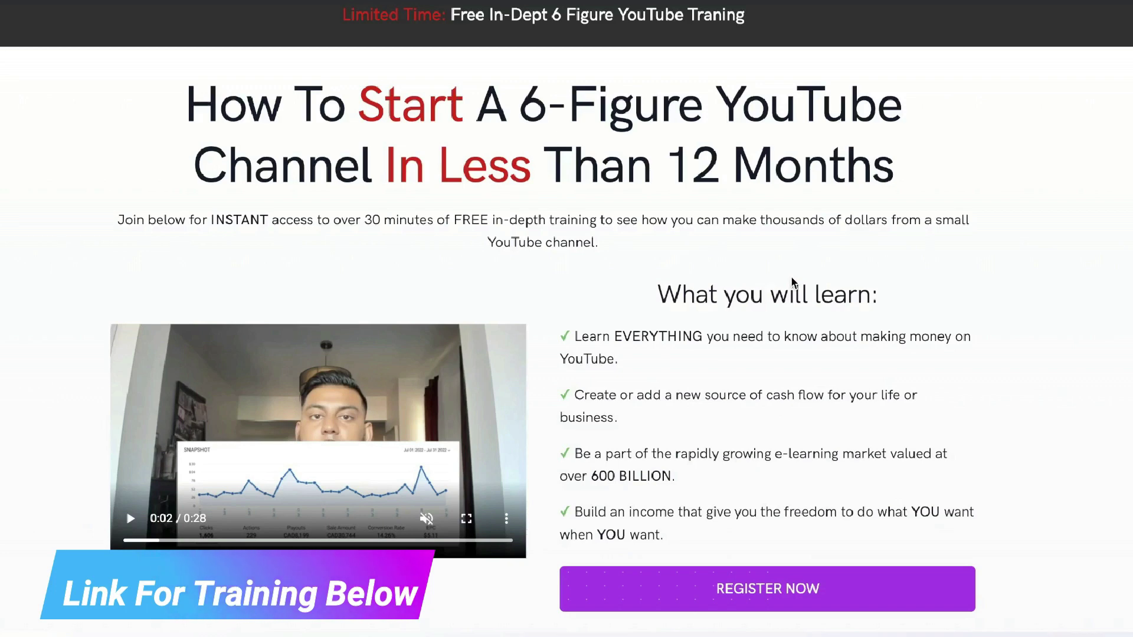
pyautogui.scroll(-1, 791, 277)
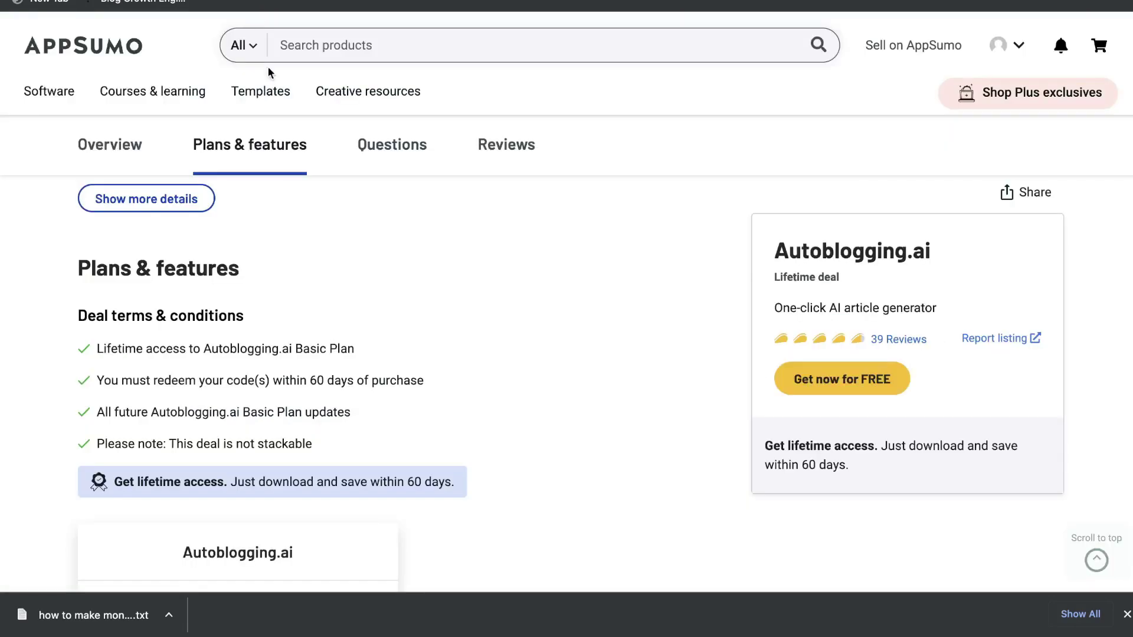
pyautogui.scroll(-5, 376, 302)
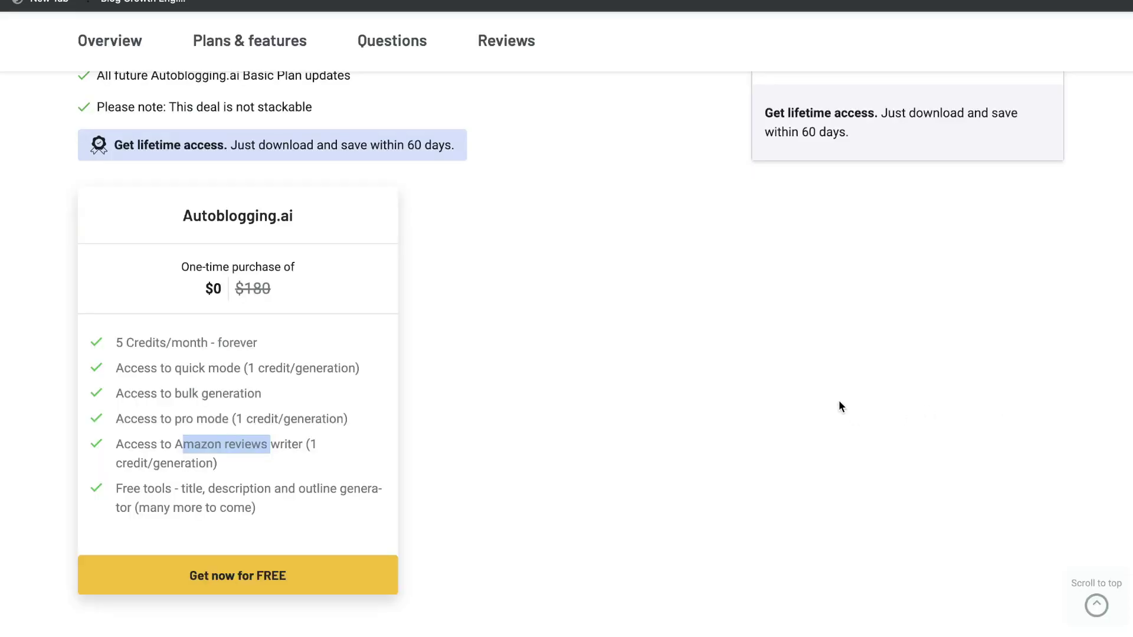
pyautogui.scroll(-1, 669, 354)
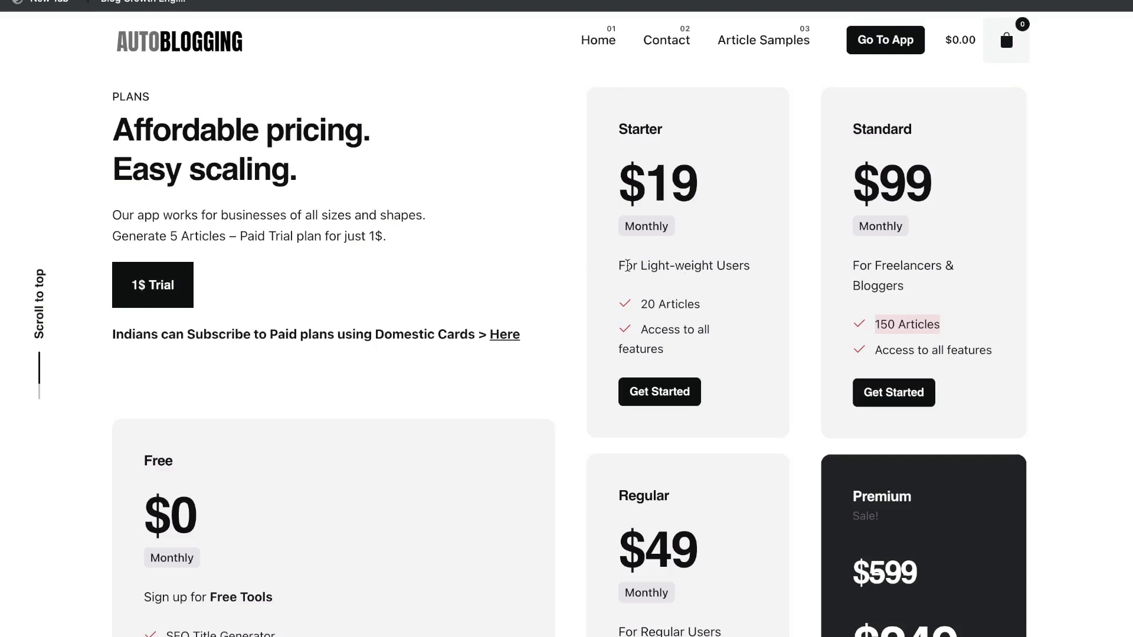
# - Compare the monthly prices and article allowances of the plans on the Autoblogging pricing page
pyautogui.scroll(-1, 594, 264)
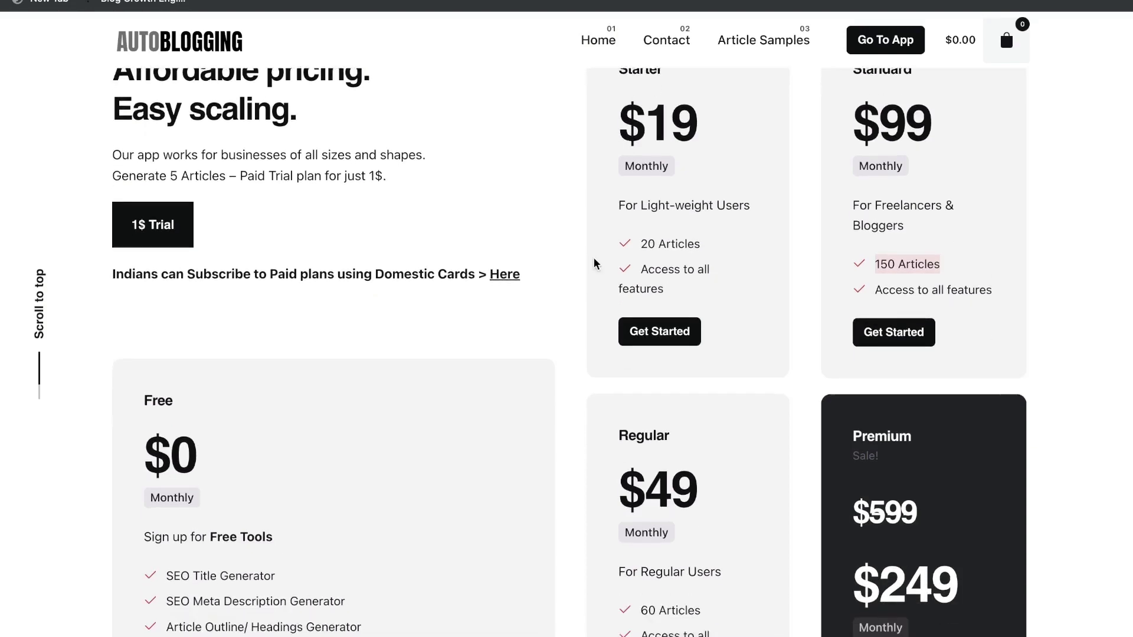
pyautogui.scroll(1, 595, 263)
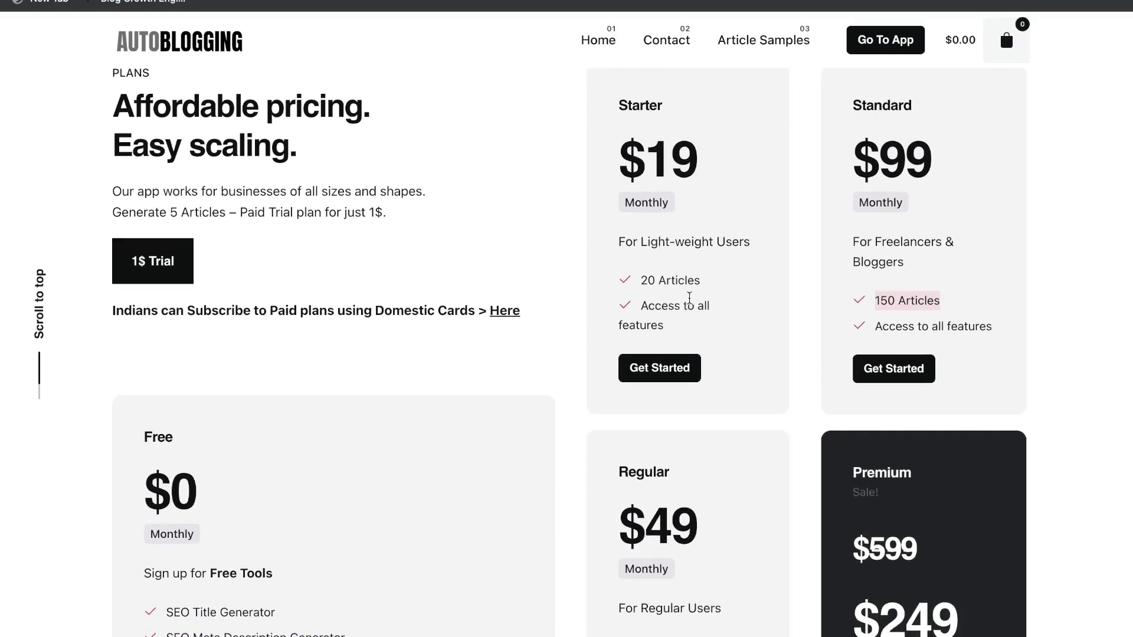
pyautogui.scroll(-3, 688, 299)
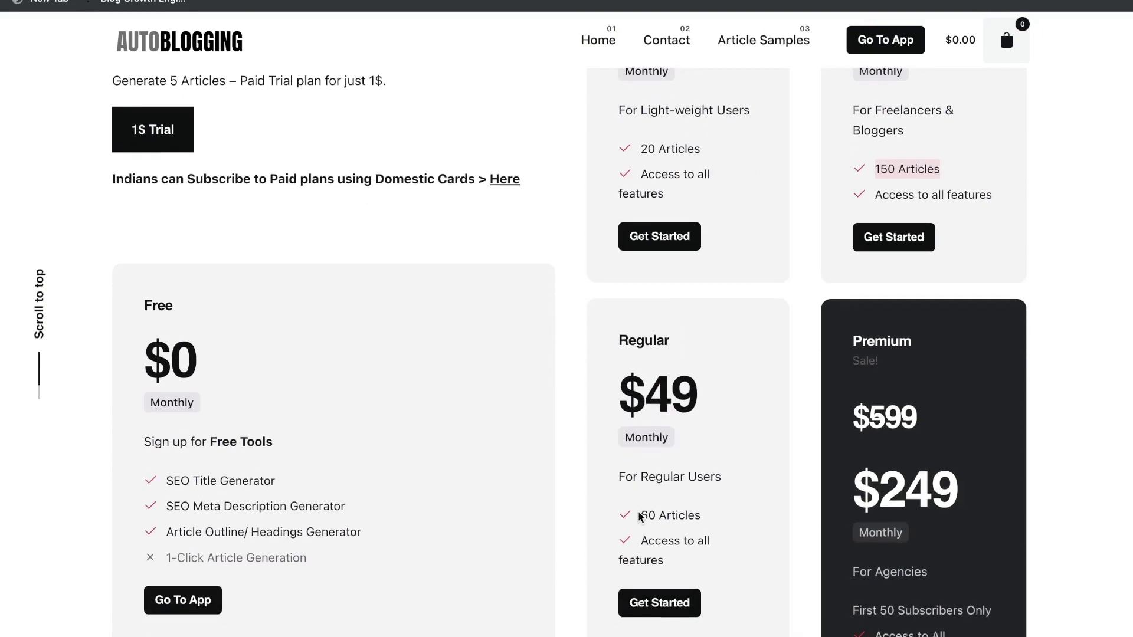
pyautogui.scroll(4, 682, 498)
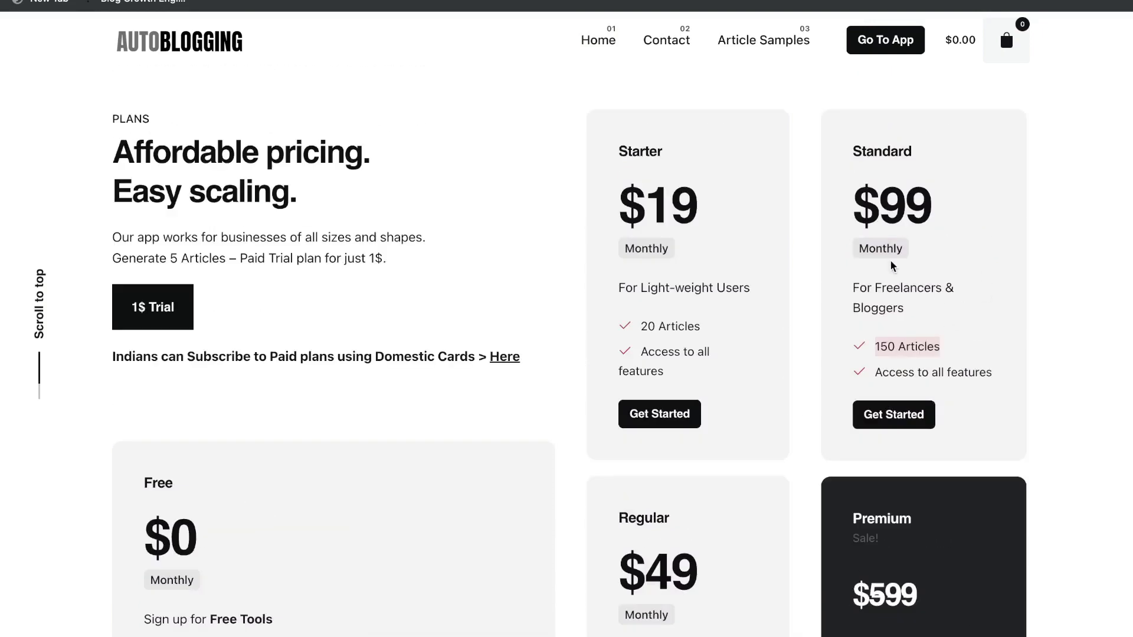
pyautogui.scroll(-1, 967, 347)
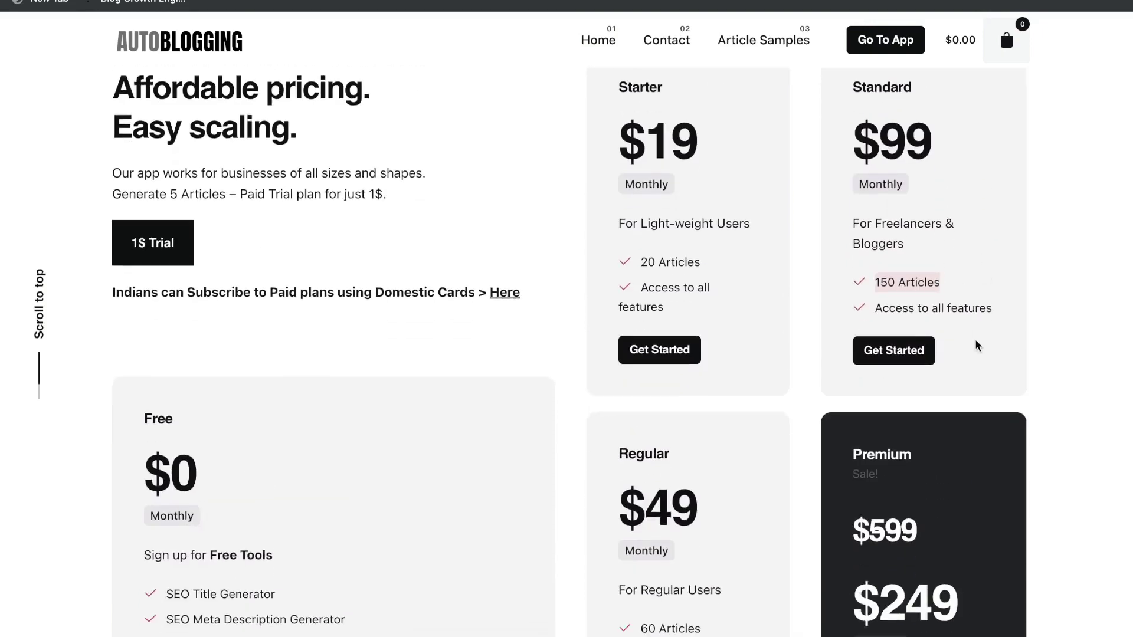
pyautogui.scroll(1, 950, 266)
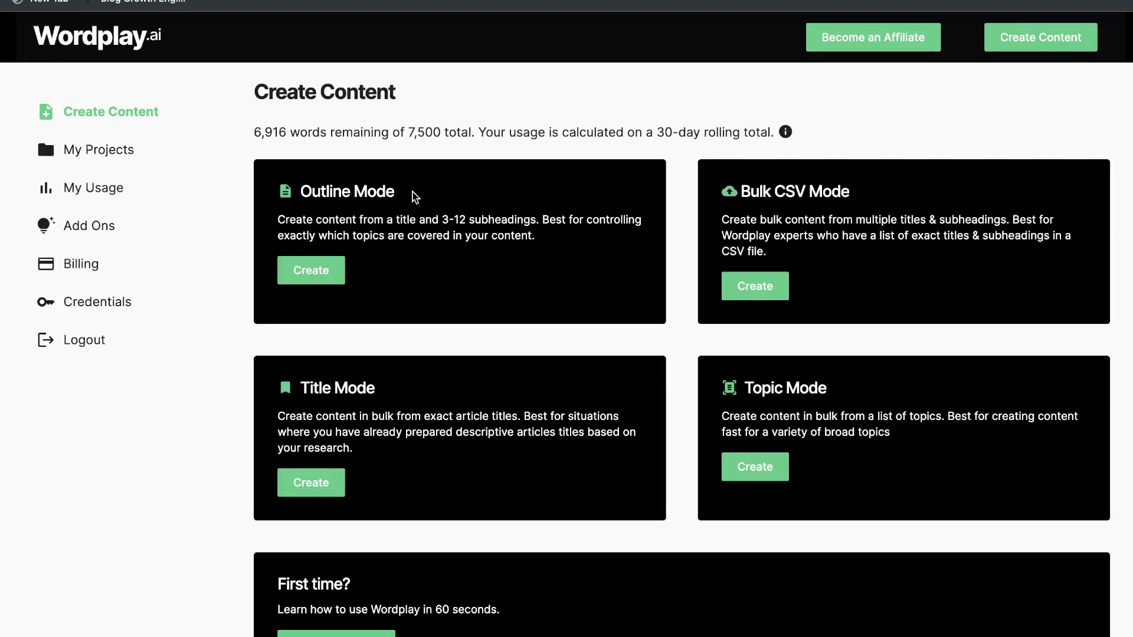
# - Compare Wordplay's content creation modes with the article modes offered by Autoblogging
pyautogui.scroll(-1, 492, 183)
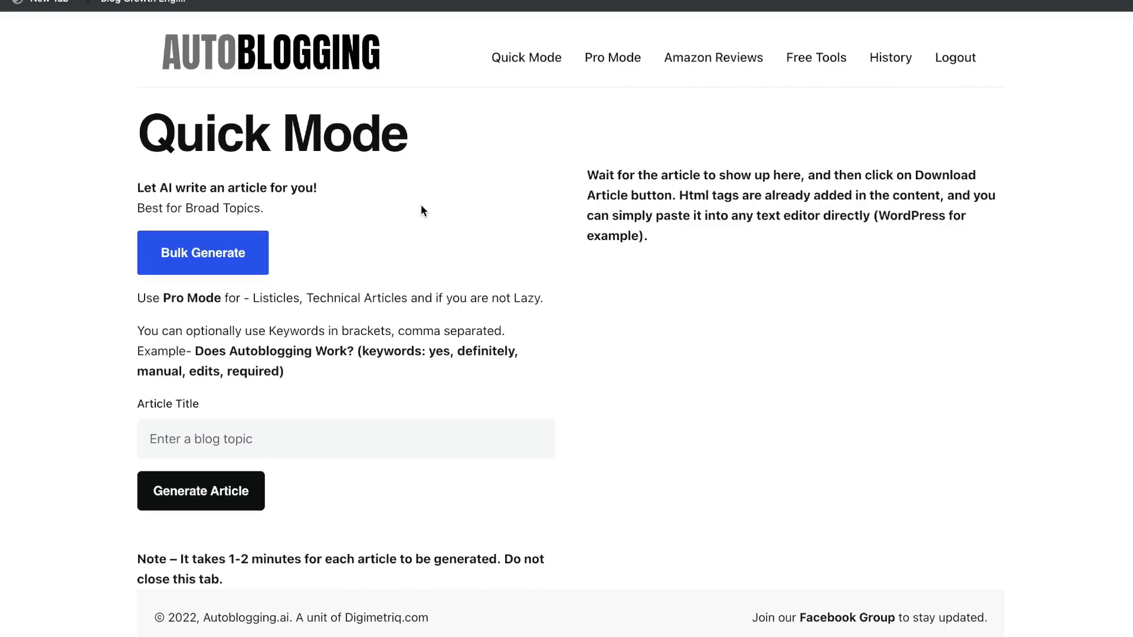
pyautogui.scroll(-1, 423, 211)
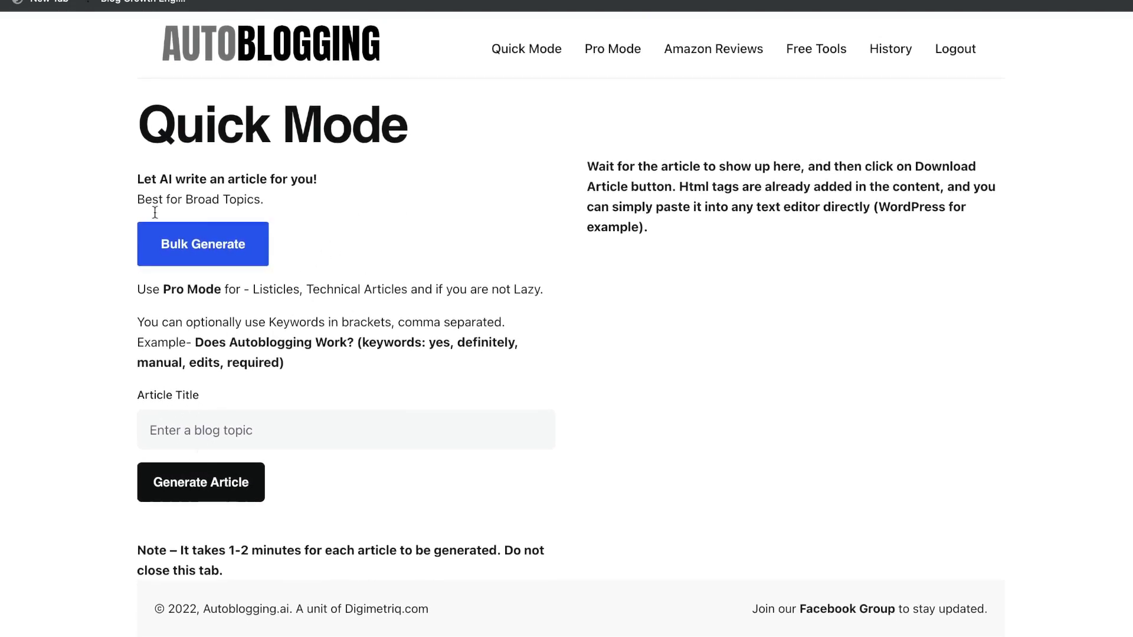
pyautogui.click(612, 49)
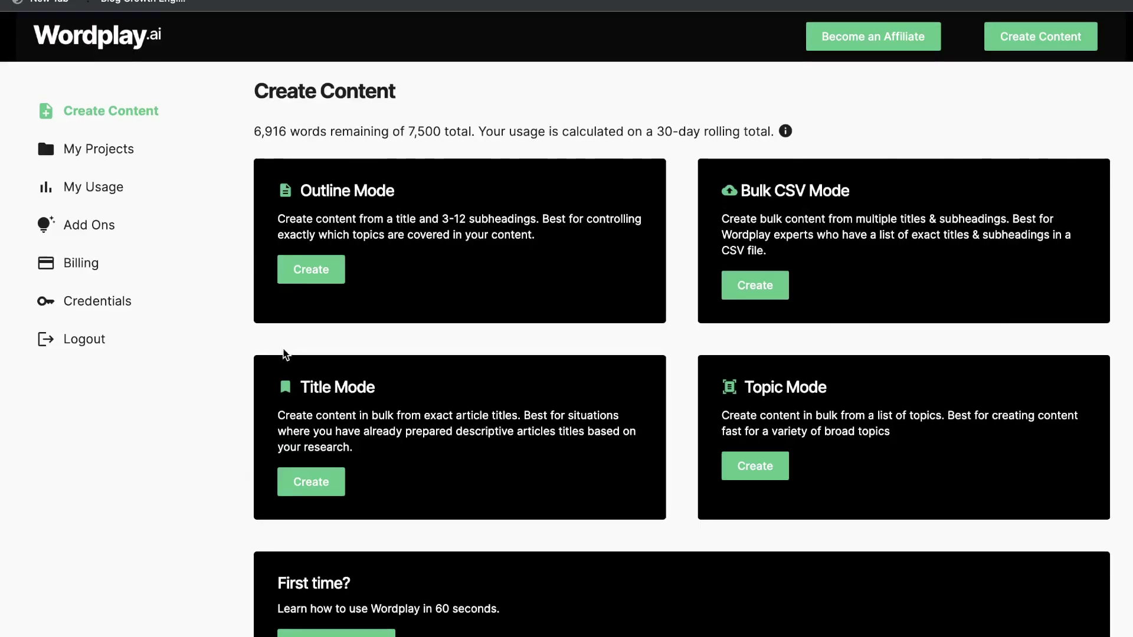
pyautogui.scroll(-1, 330, 401)
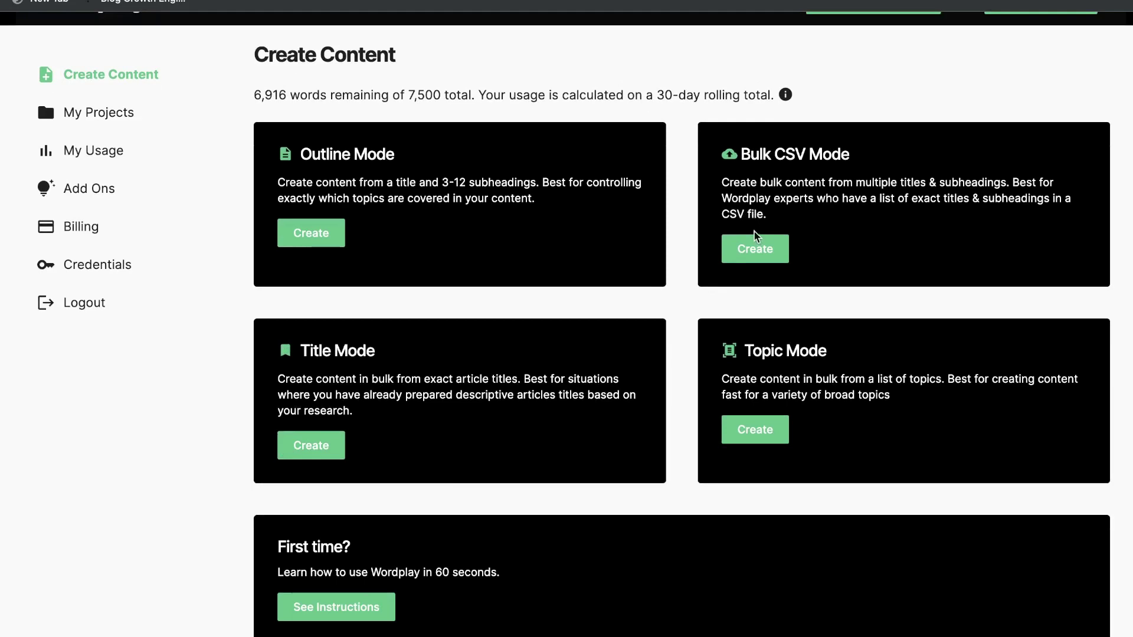
pyautogui.scroll(1, 491, 274)
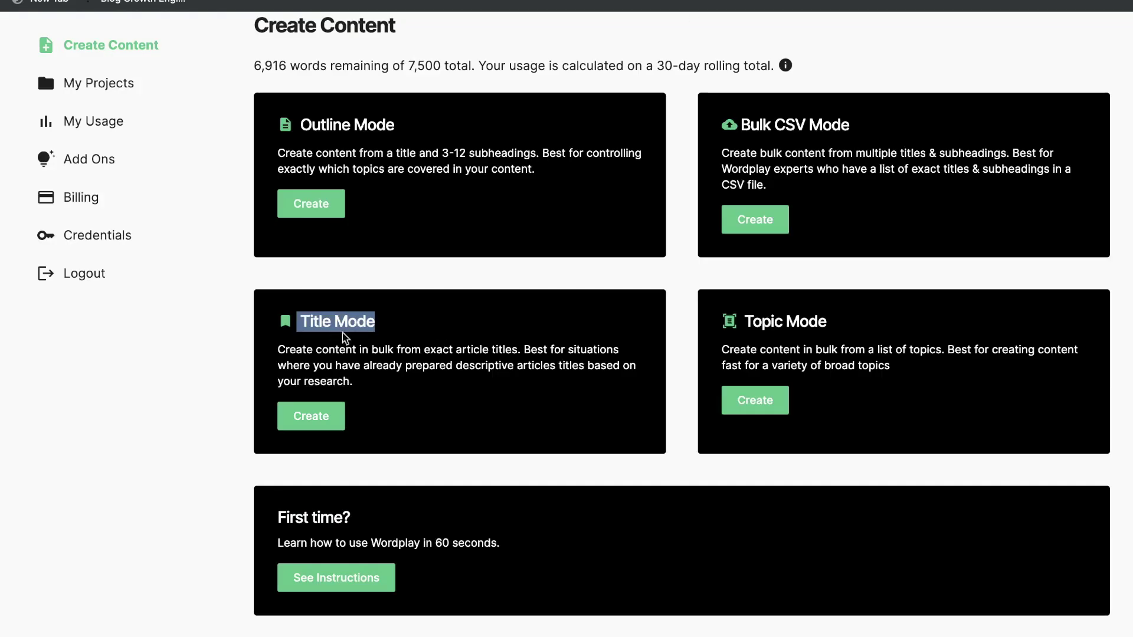
# - Submit "what are the best affordable watches for beginners?" as a Wordplay Title Mode article in a project named "Example watch"
pyautogui.click(331, 415)
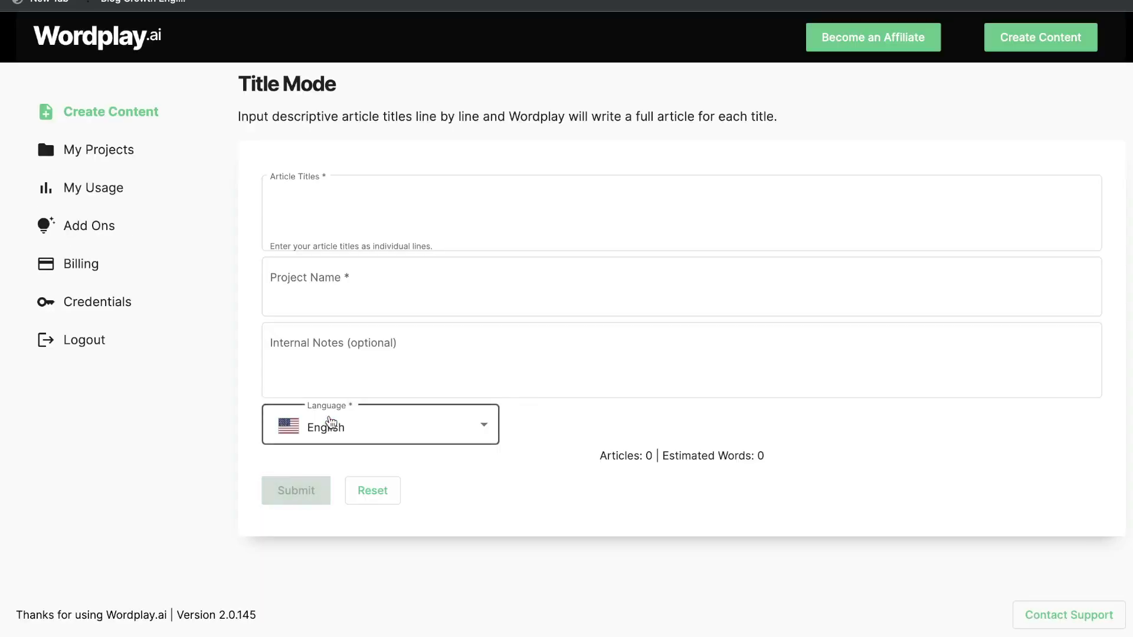
pyautogui.click(458, 211)
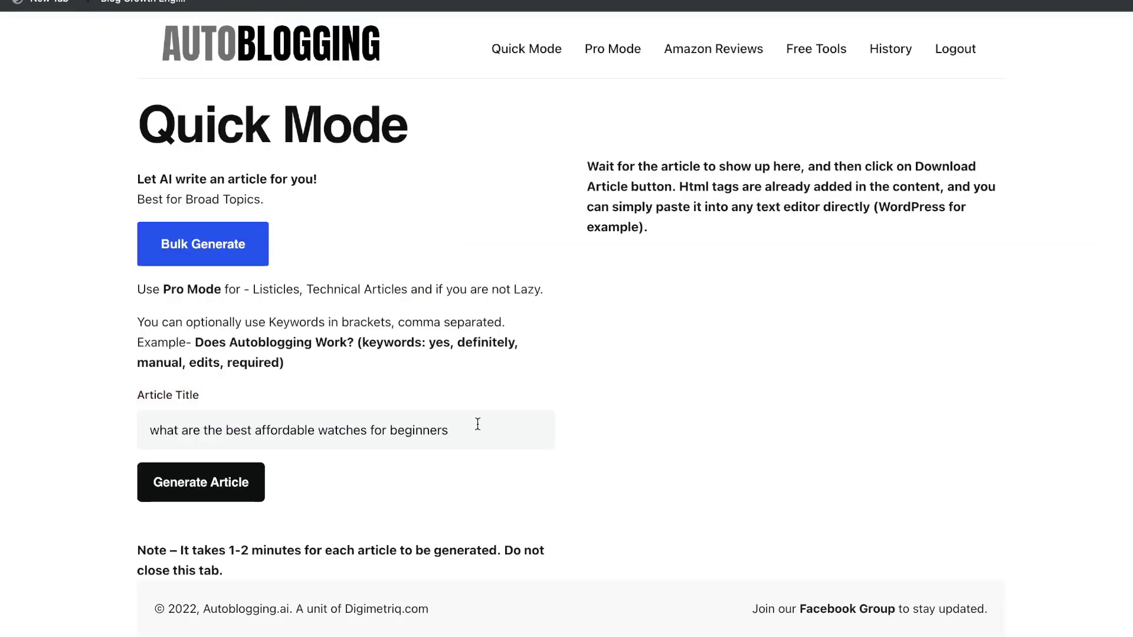
pyautogui.tripleClick(416, 427)
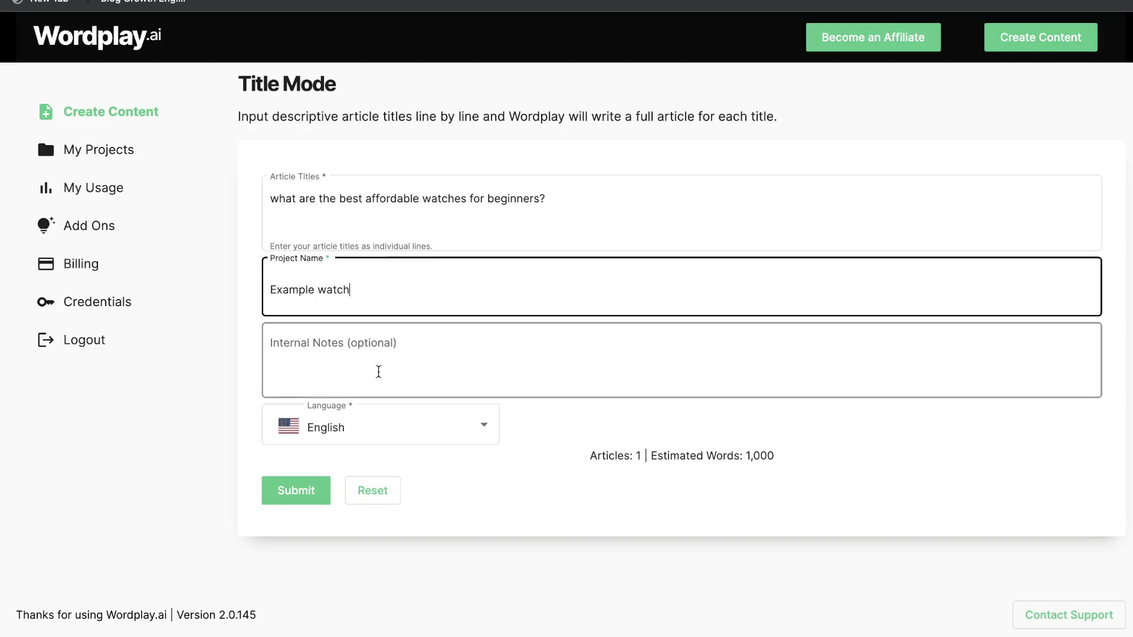
pyautogui.click(310, 493)
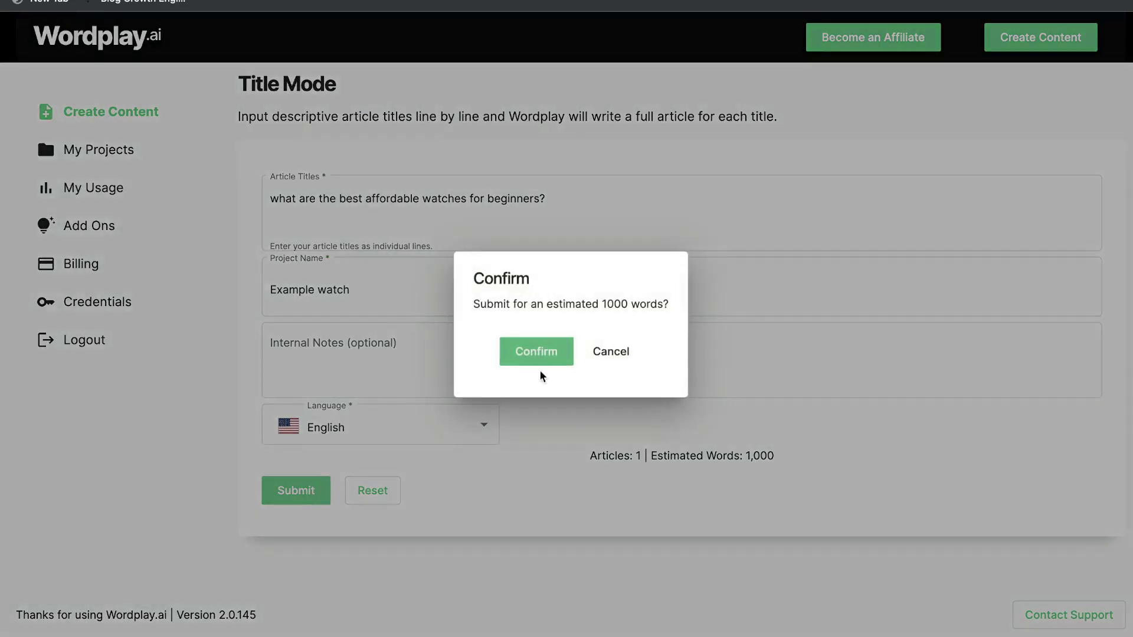
pyautogui.click(531, 355)
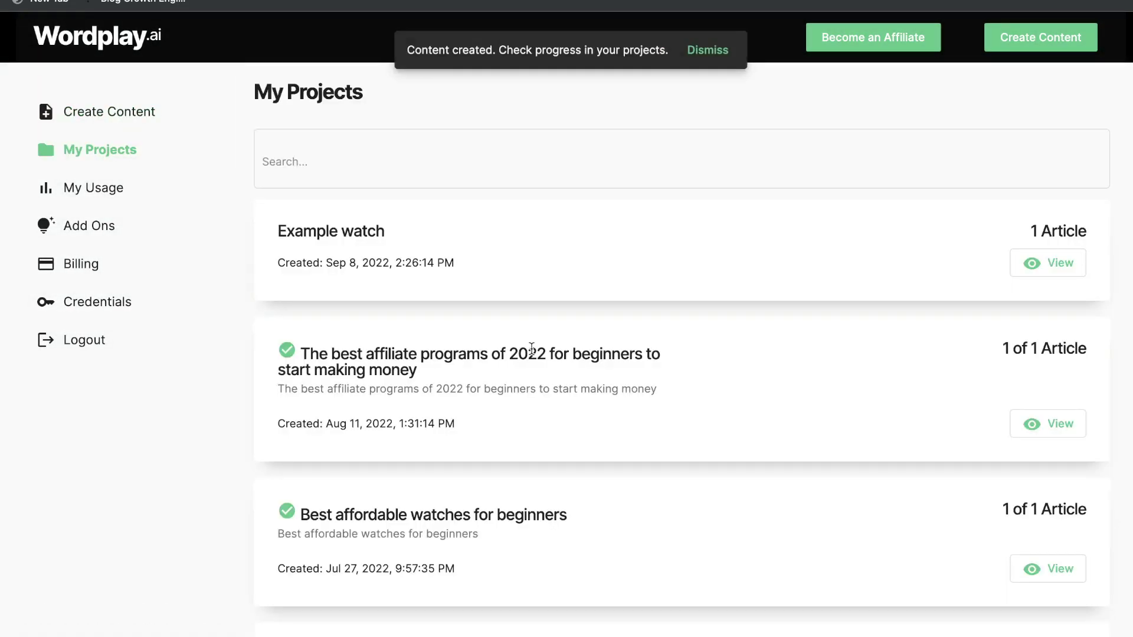
# - Preview the generated article in the Example watch project and read through its sections
pyautogui.click(688, 7)
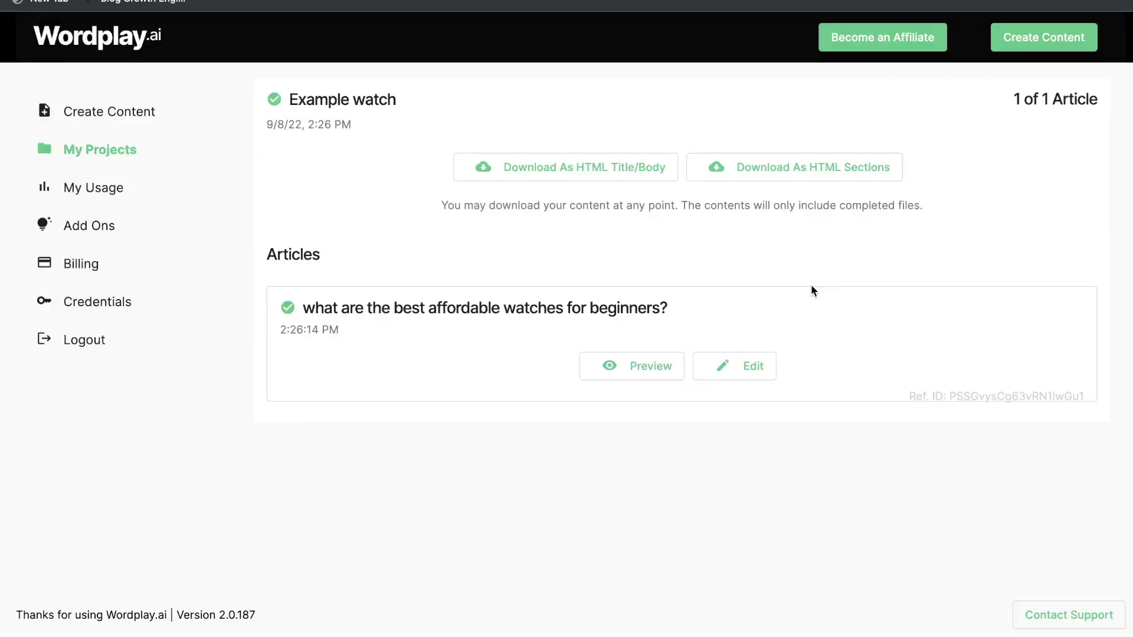
pyautogui.click(640, 361)
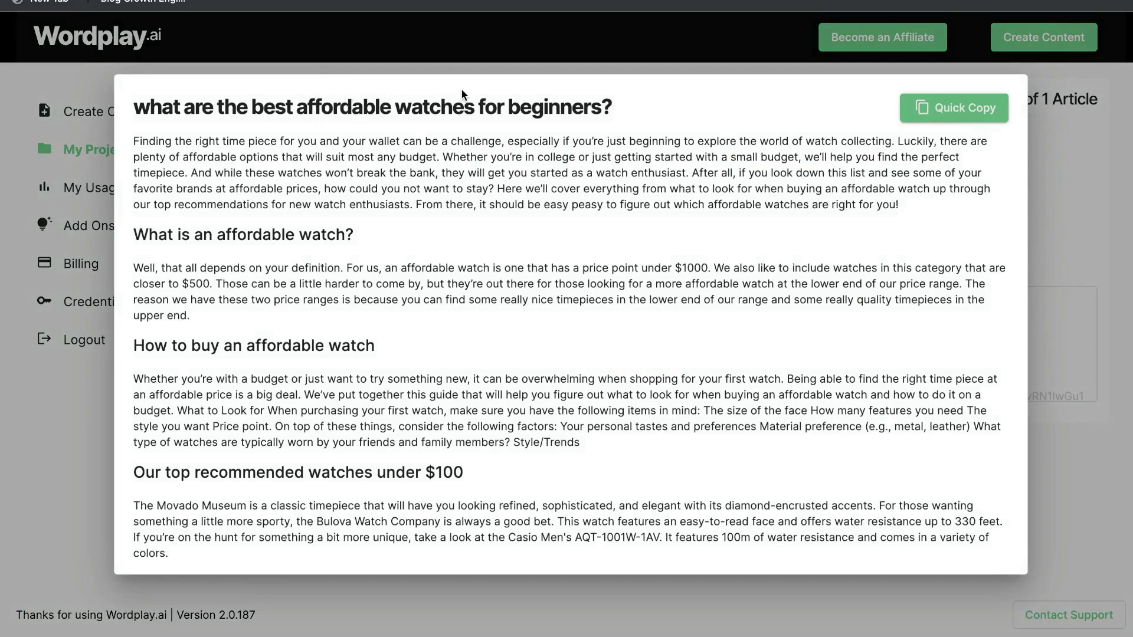
pyautogui.scroll(-2, 290, 197)
pyautogui.scroll(-2, 290, 197)
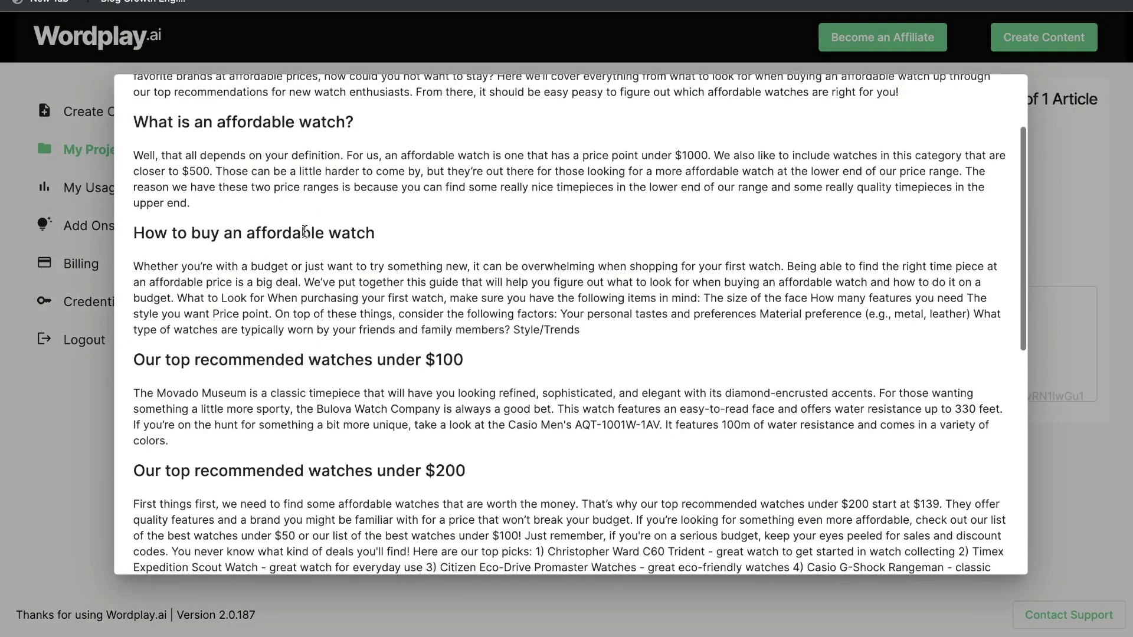
pyautogui.scroll(-1, 305, 231)
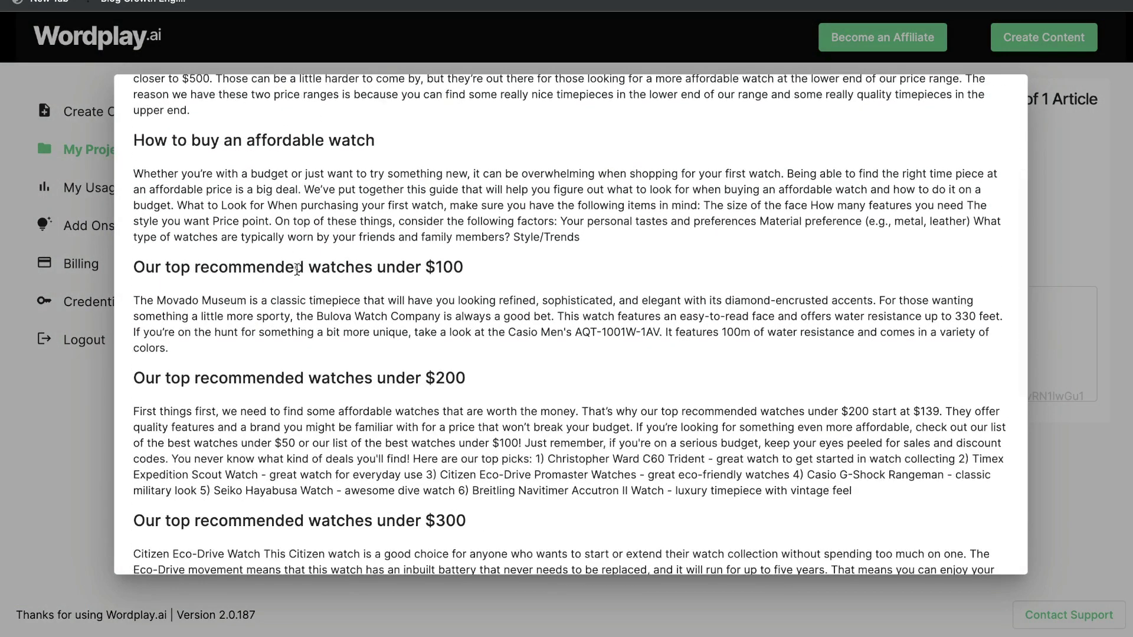
pyautogui.scroll(-4, 432, 285)
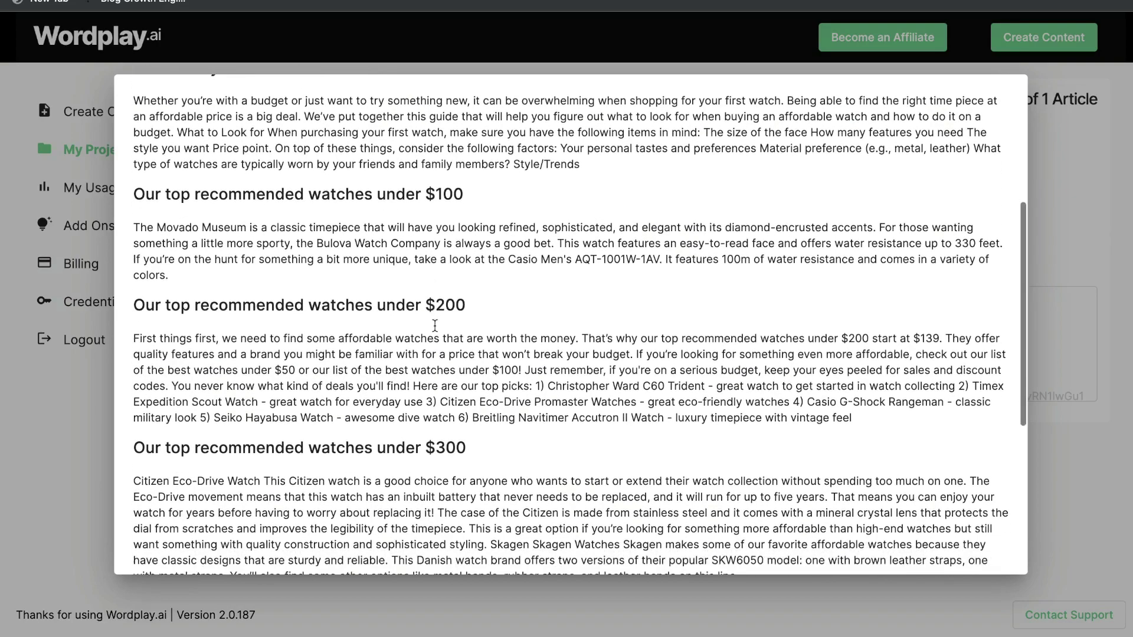
pyautogui.scroll(-6, 471, 303)
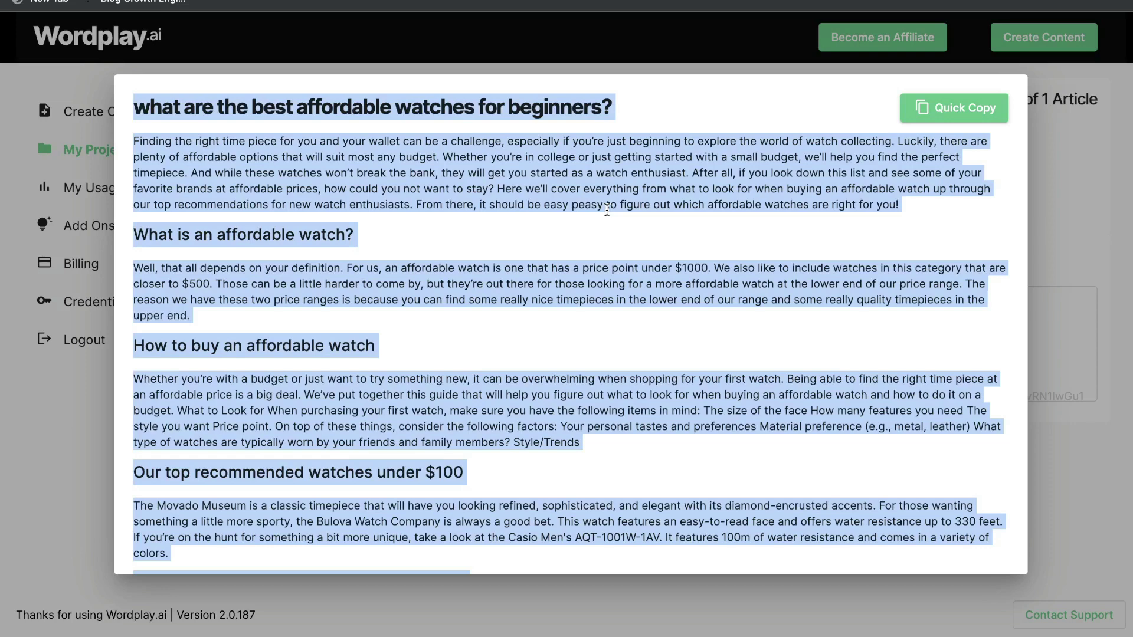
# - Count the words of the selected Wordplay article with Word Counter Plus, then close the article preview
pyautogui.rightClick(479, 269)
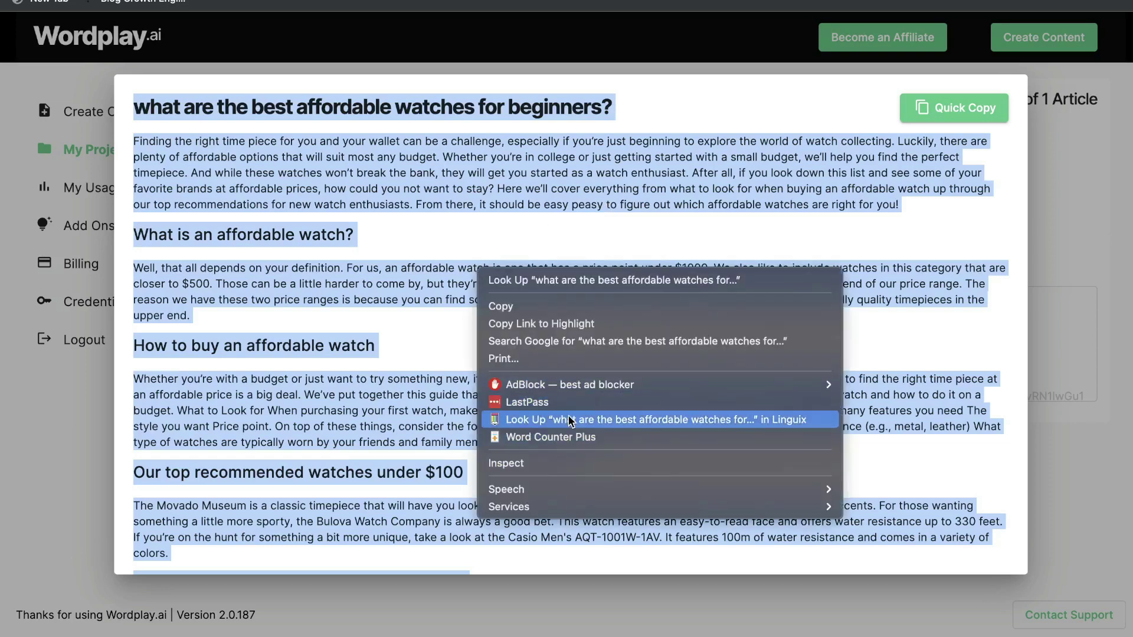
pyautogui.click(565, 438)
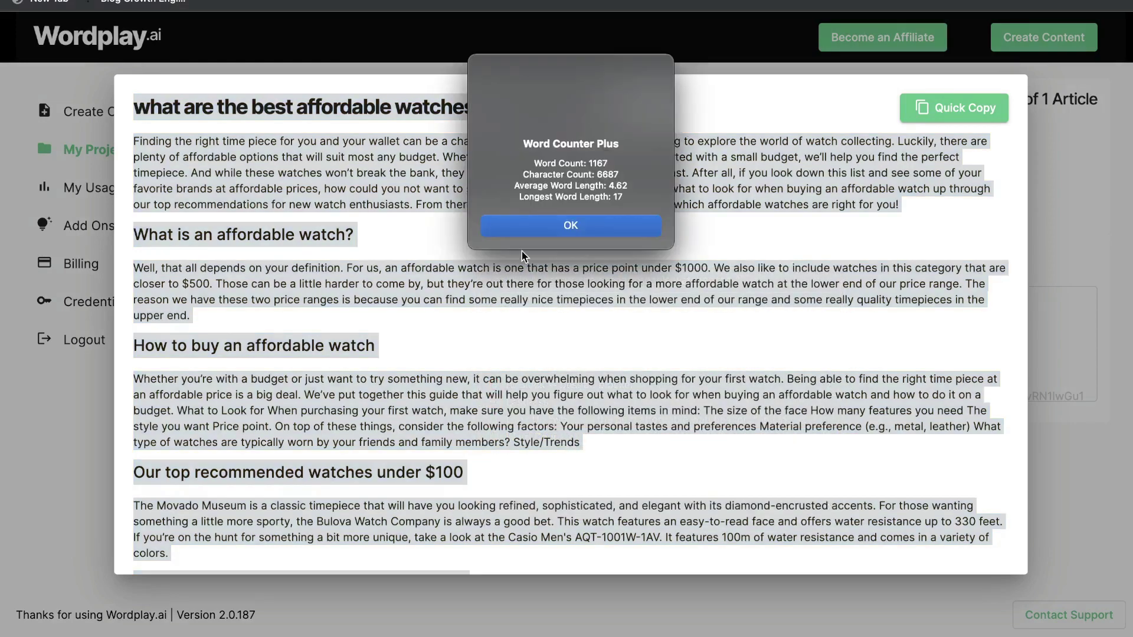
pyautogui.click(548, 221)
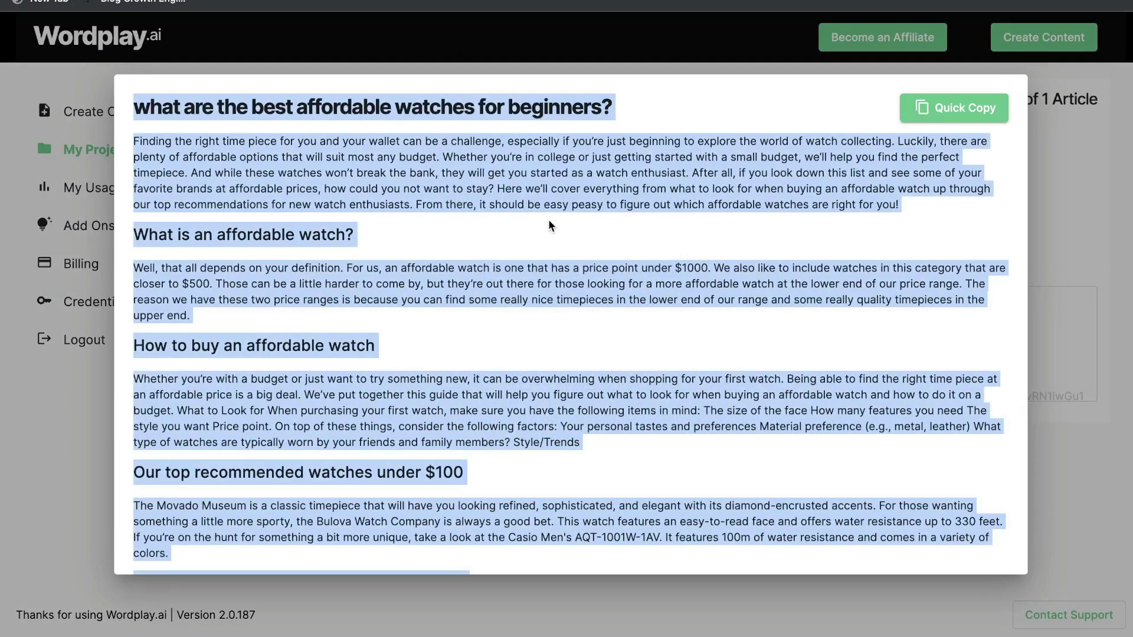
pyautogui.click(1068, 241)
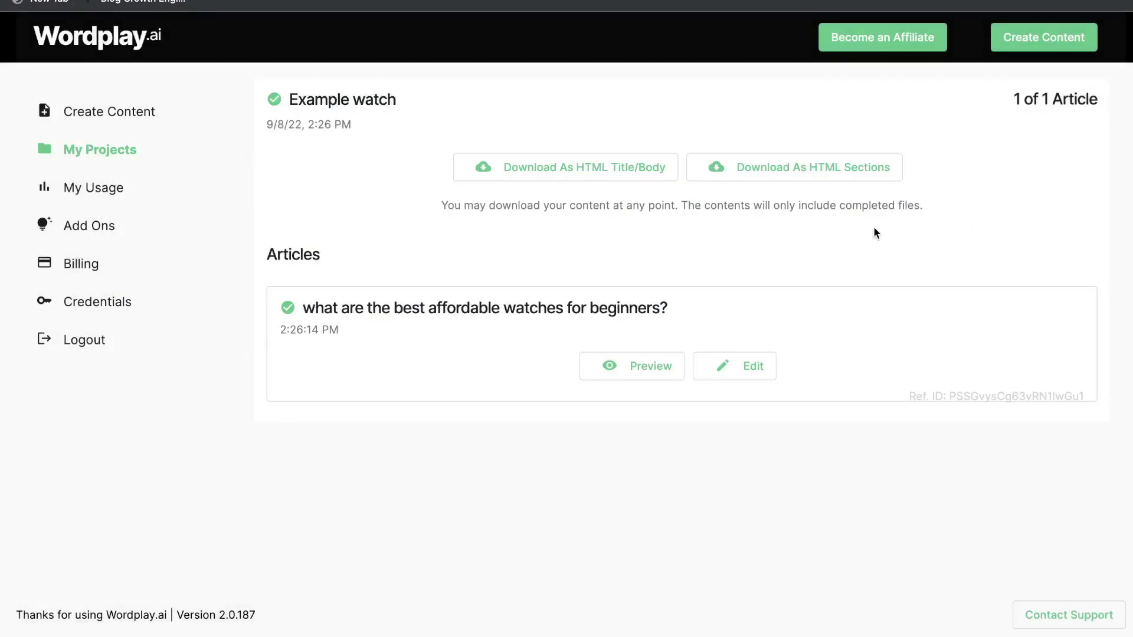
# - Open the affordable-watches article in Wordplay's editor and look through its sections
pyautogui.click(749, 365)
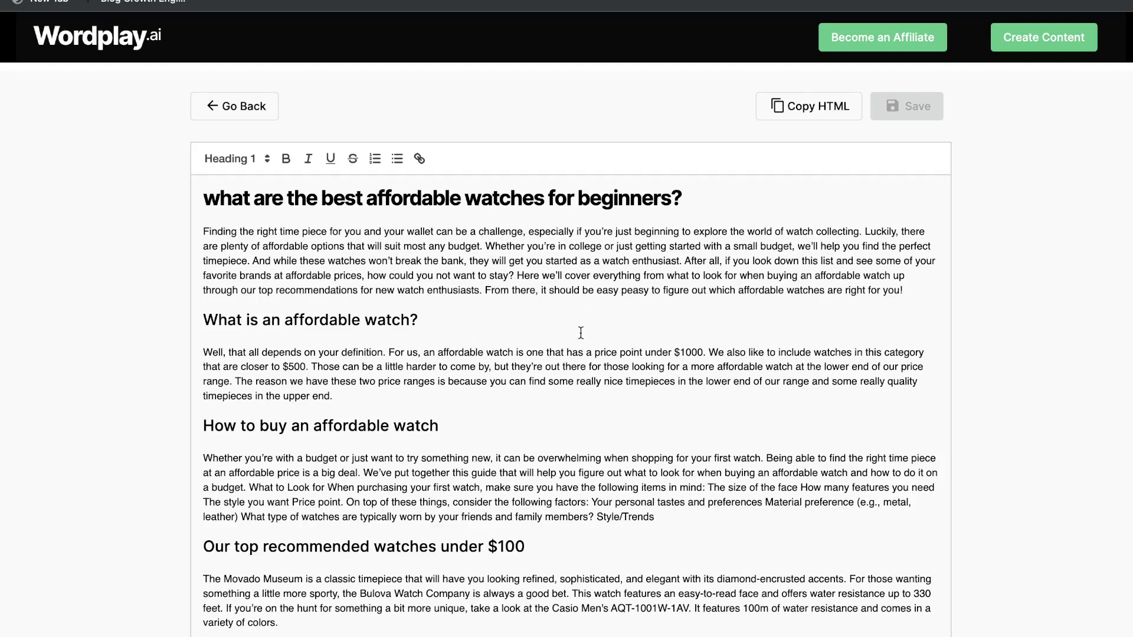
pyautogui.scroll(-5, 580, 332)
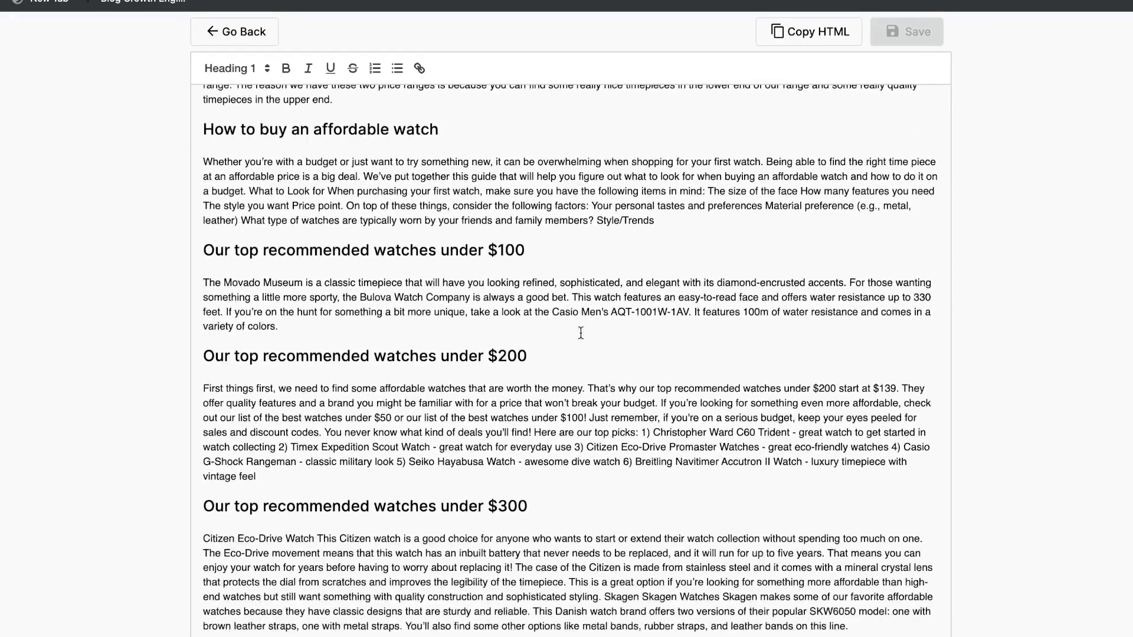
pyautogui.scroll(-6, 580, 332)
pyautogui.scroll(11, 580, 333)
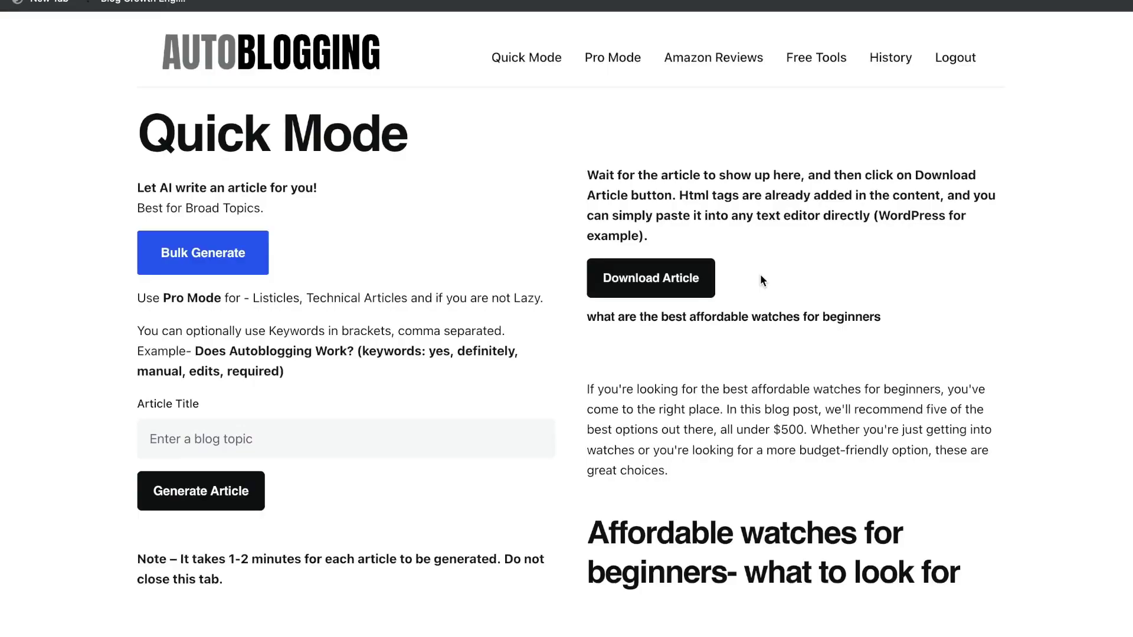
# - Read the Autoblogging Quick Mode article from its introduction through the buying criteria and the top 10 picks list
pyautogui.scroll(-1, 761, 278)
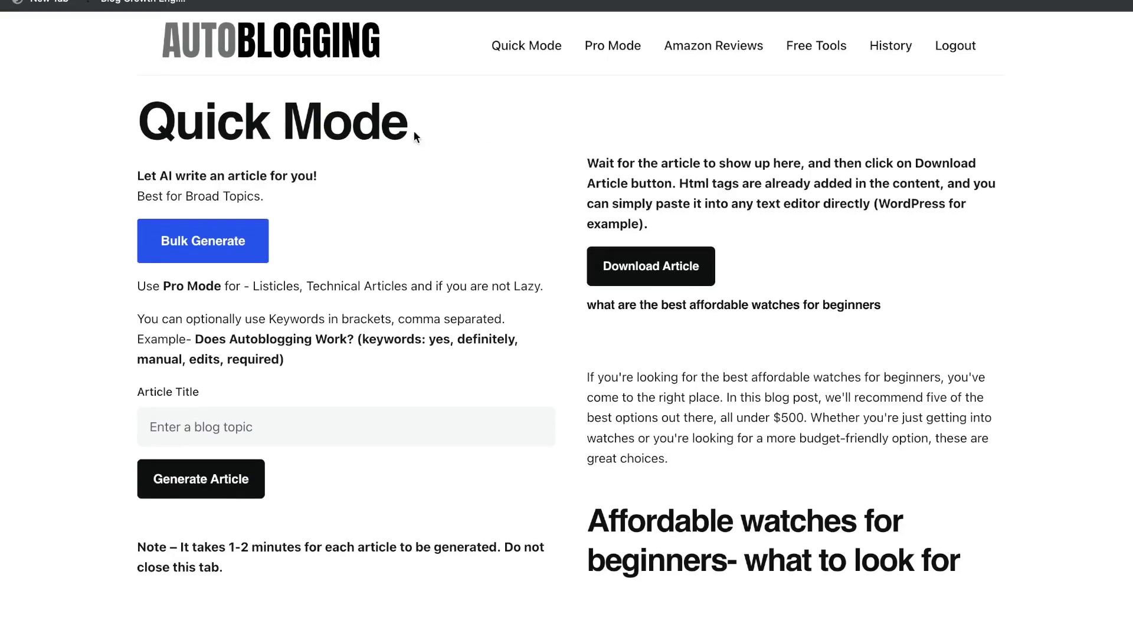
pyautogui.scroll(-5, 566, 171)
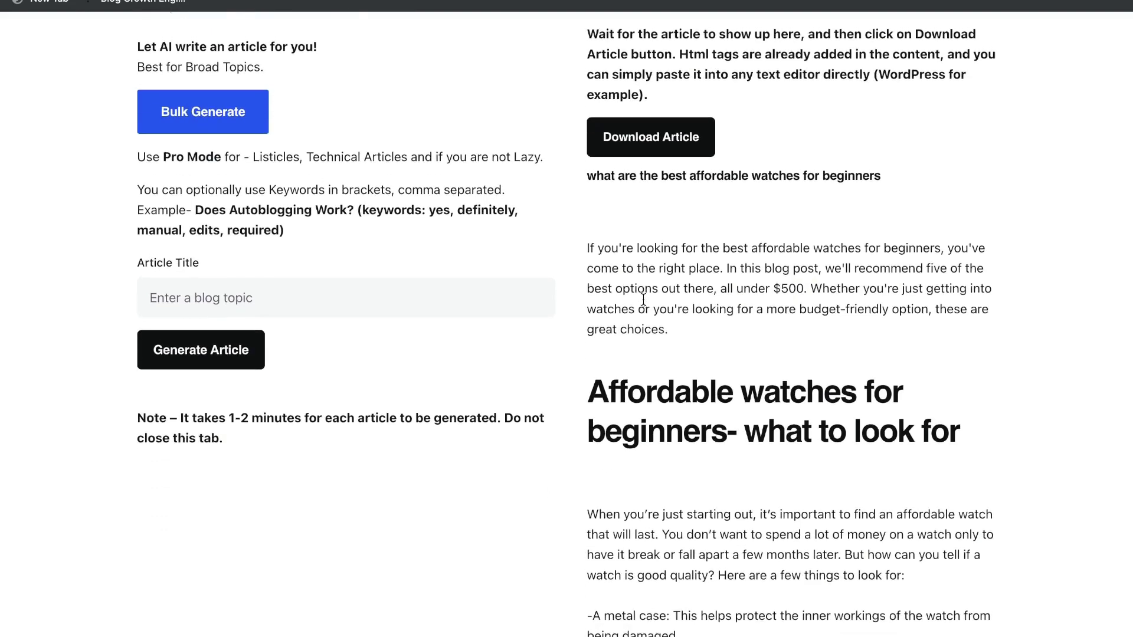
pyautogui.scroll(-4, 702, 163)
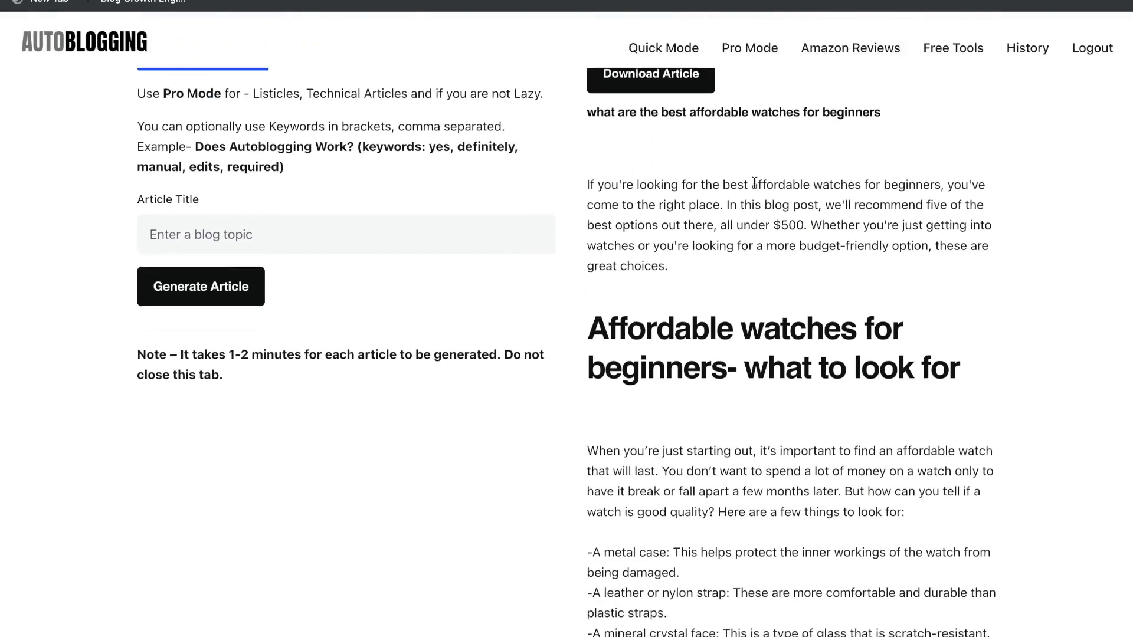
pyautogui.scroll(-6, 764, 238)
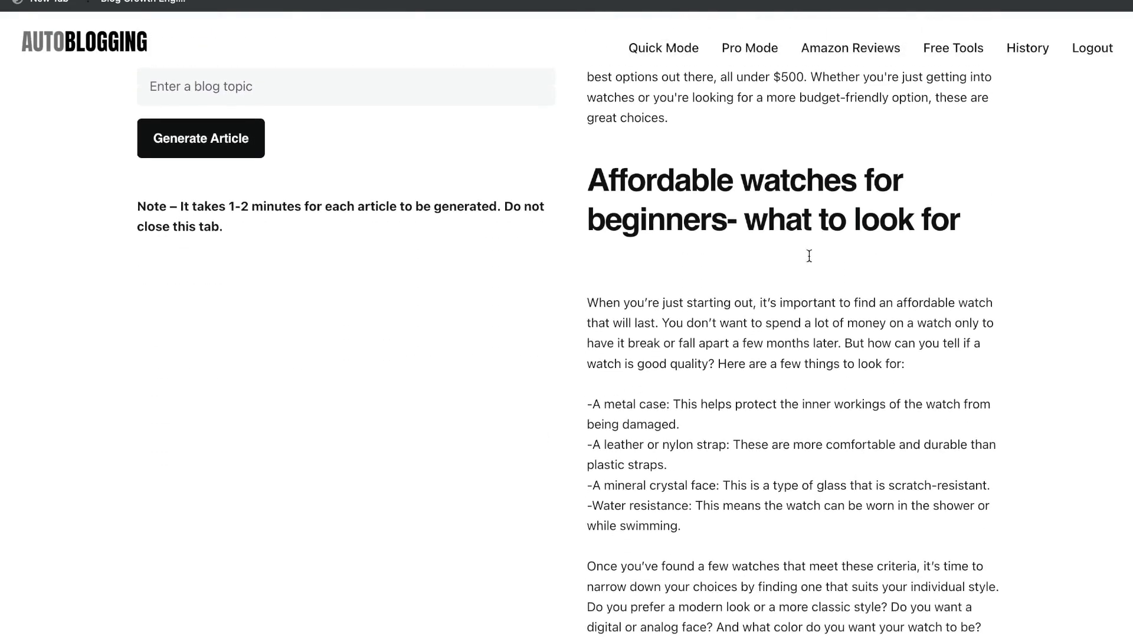
pyautogui.scroll(-2, 810, 253)
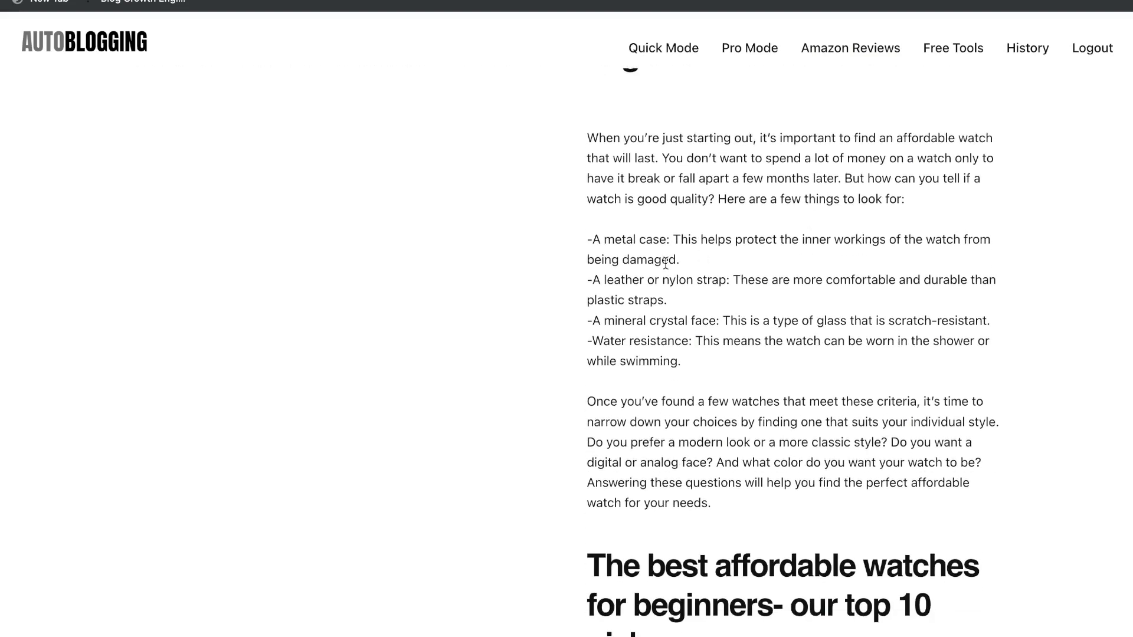
pyautogui.scroll(-1, 715, 332)
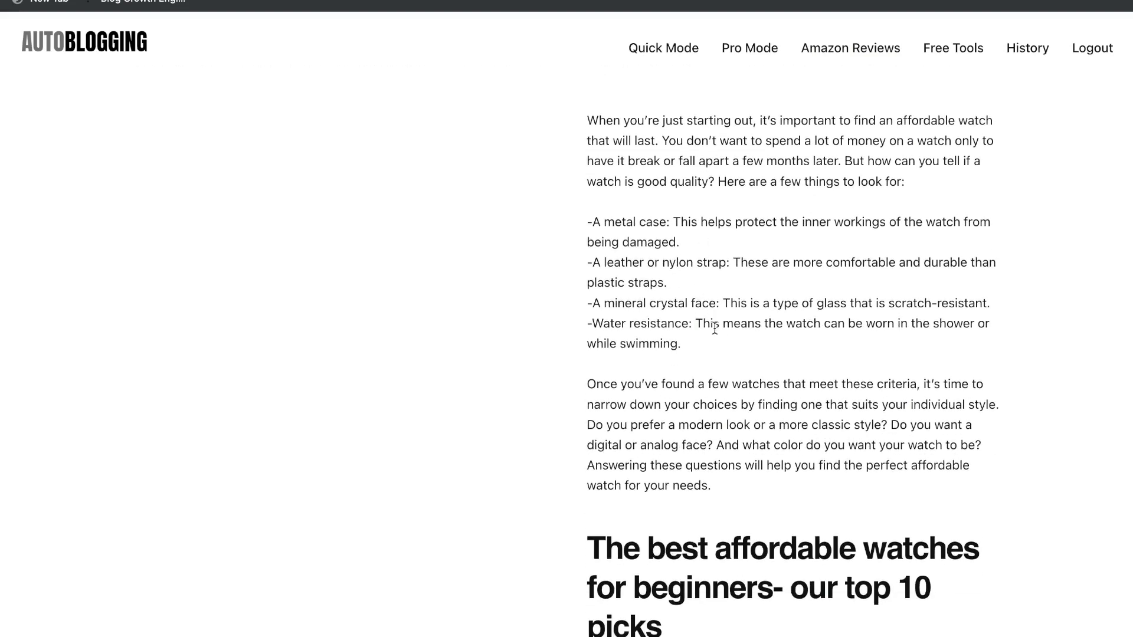
pyautogui.scroll(-1, 714, 328)
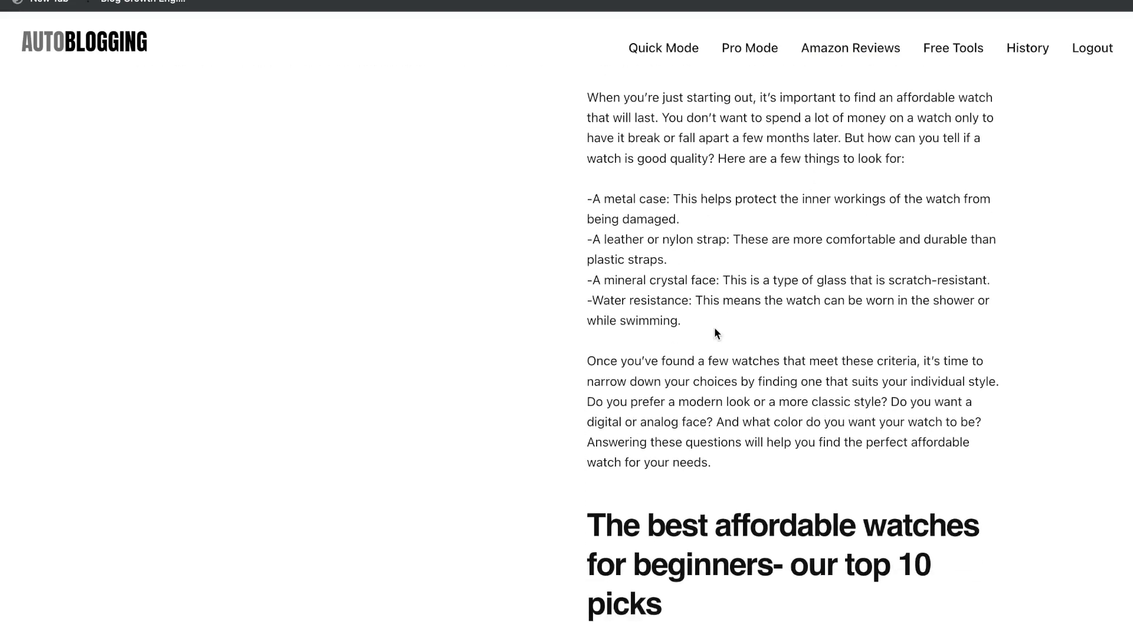
pyautogui.scroll(-5, 714, 326)
pyautogui.scroll(-6, 715, 321)
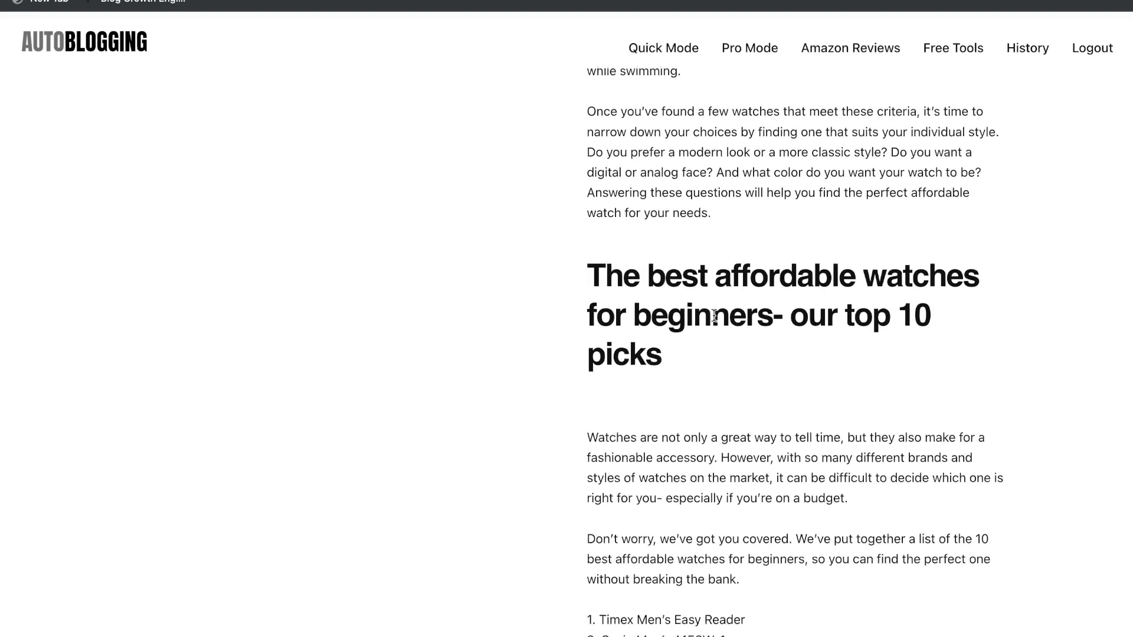
pyautogui.scroll(-6, 717, 321)
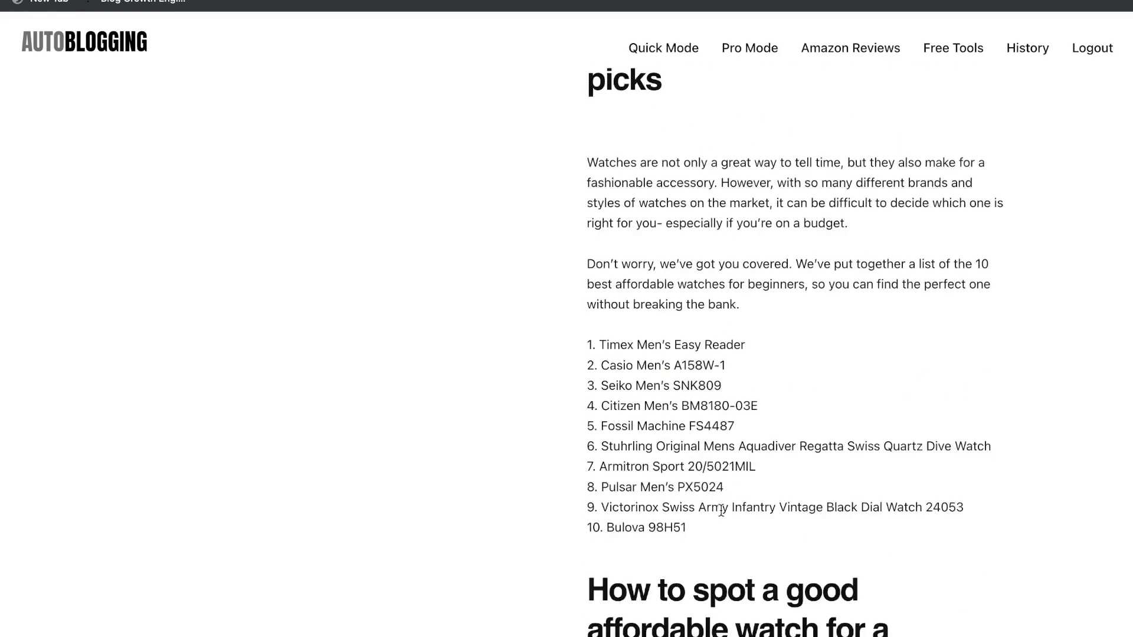
pyautogui.moveTo(717, 531); pyautogui.dragTo(600, 343)
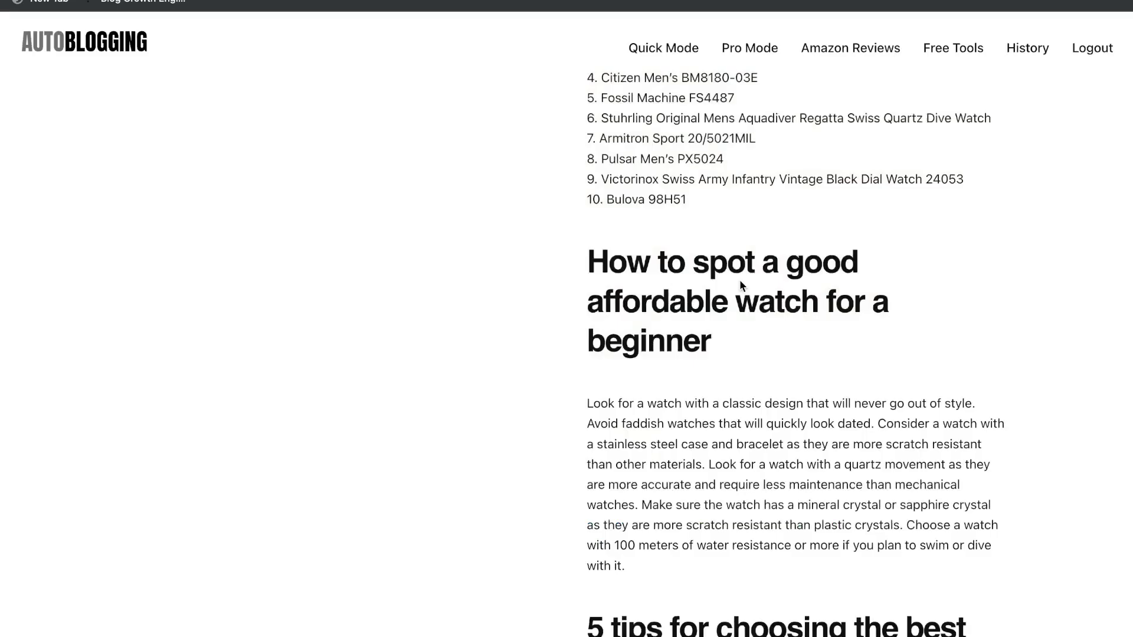
# - Examine the Autoblogging article's sections on spotting a good affordable watch and the 5 tips for choosing one
pyautogui.tripleClick(742, 286)
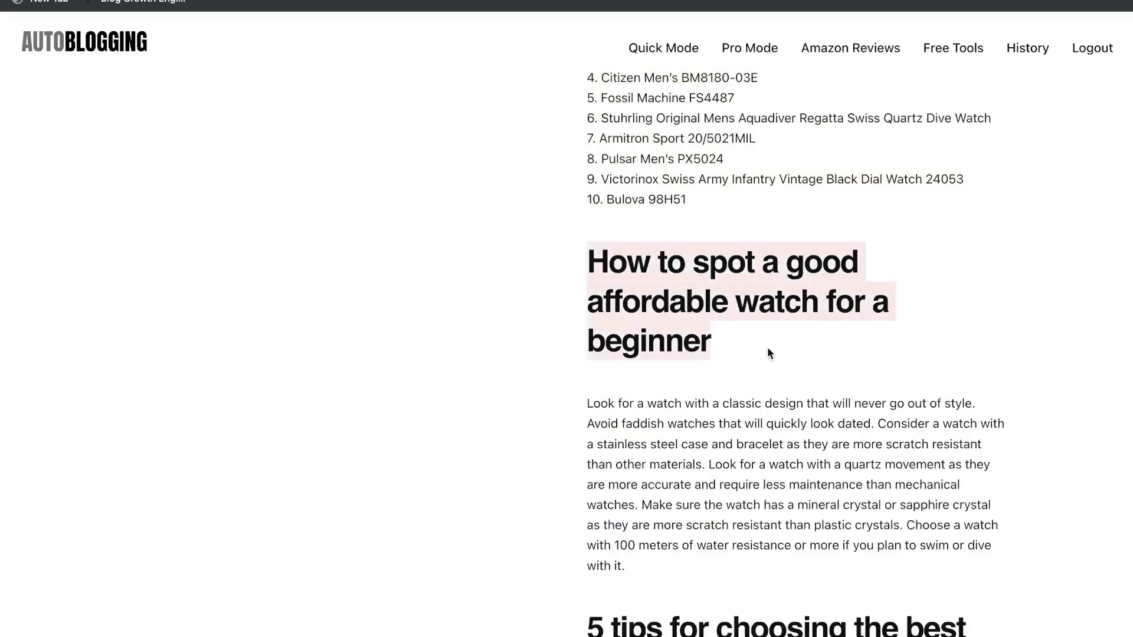
pyautogui.scroll(-7, 767, 348)
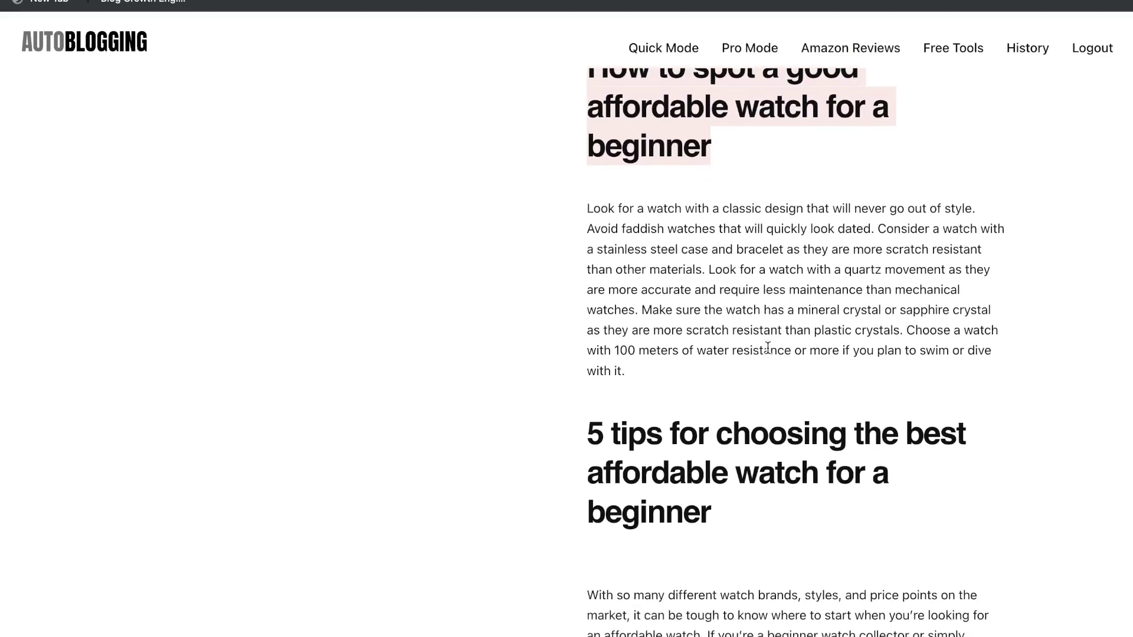
pyautogui.scroll(-3, 767, 347)
pyautogui.scroll(-6, 767, 354)
pyautogui.tripleClick(673, 196)
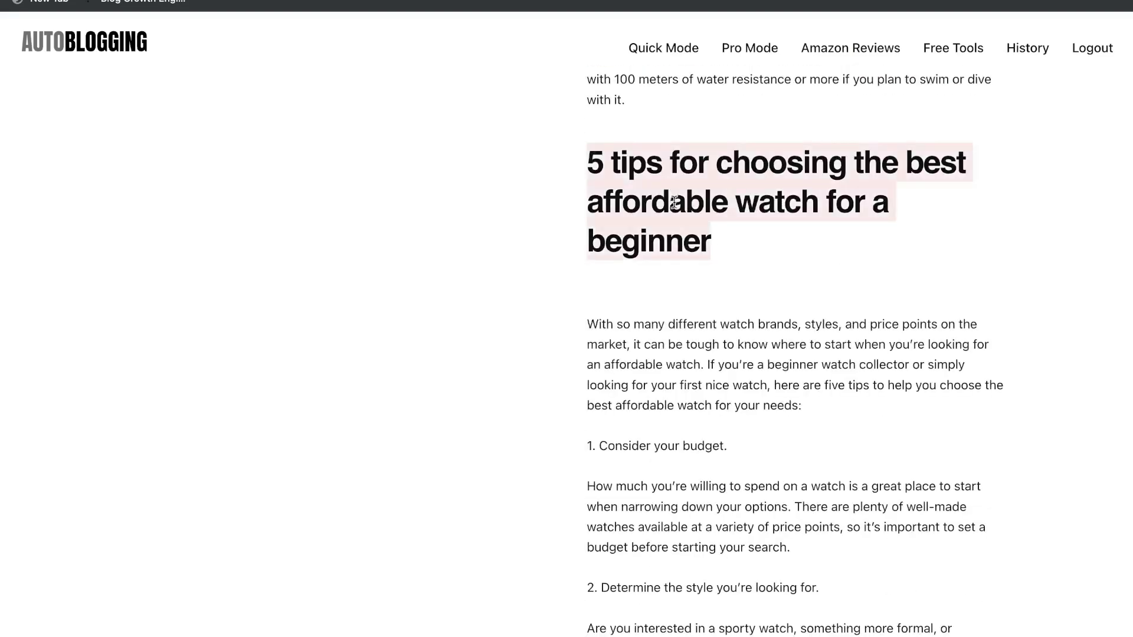
pyautogui.scroll(-8, 679, 219)
pyautogui.scroll(5, 681, 227)
pyautogui.scroll(-7, 685, 229)
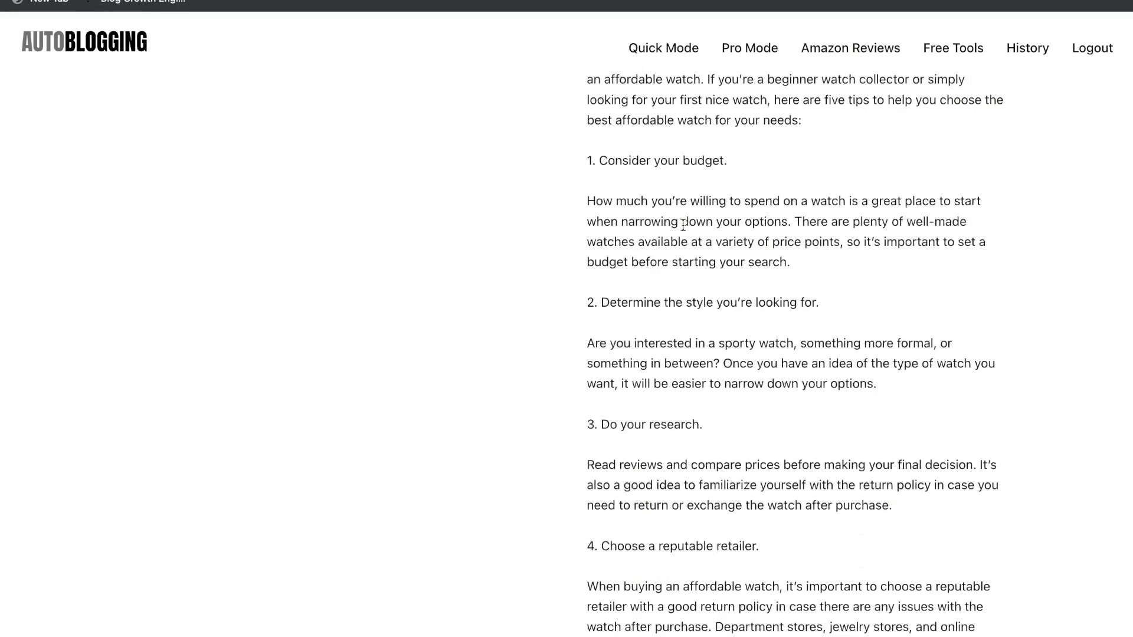
pyautogui.scroll(-15, 701, 278)
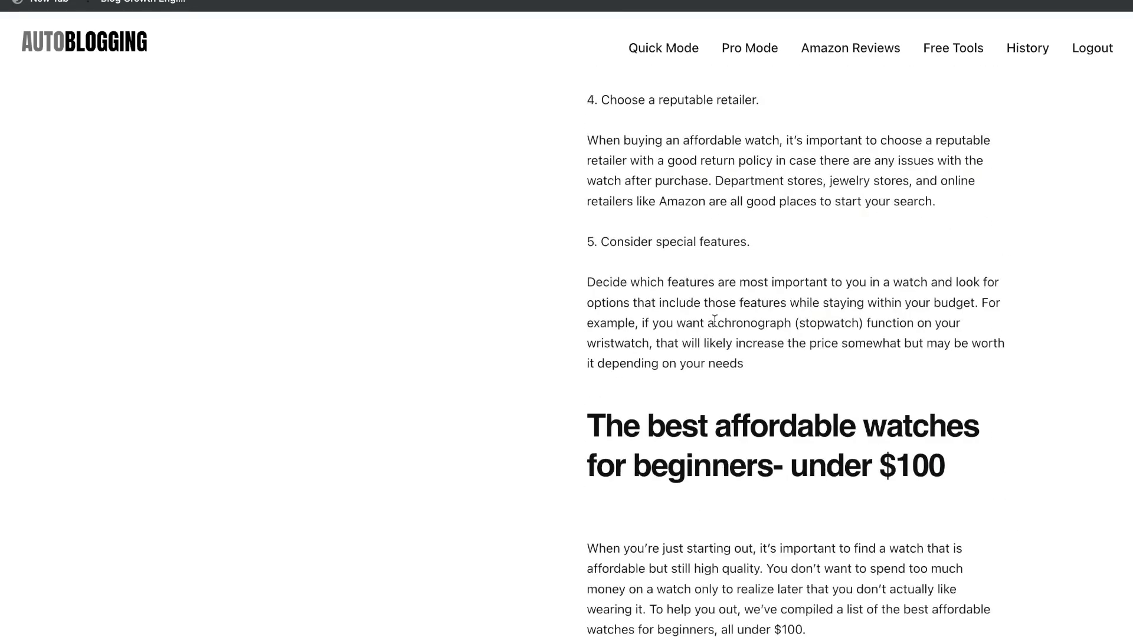
# - Review the watch recommendations in the Autoblogging article's under $100 and under $200 sections
pyautogui.scroll(-7, 714, 319)
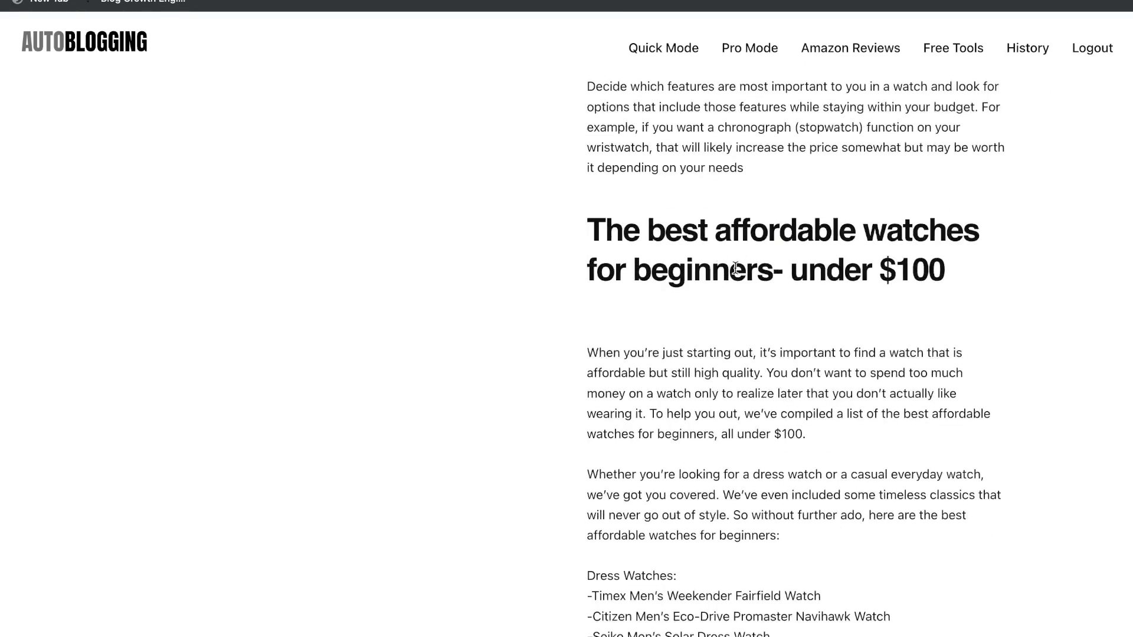
pyautogui.scroll(-9, 734, 267)
pyautogui.scroll(6, 734, 266)
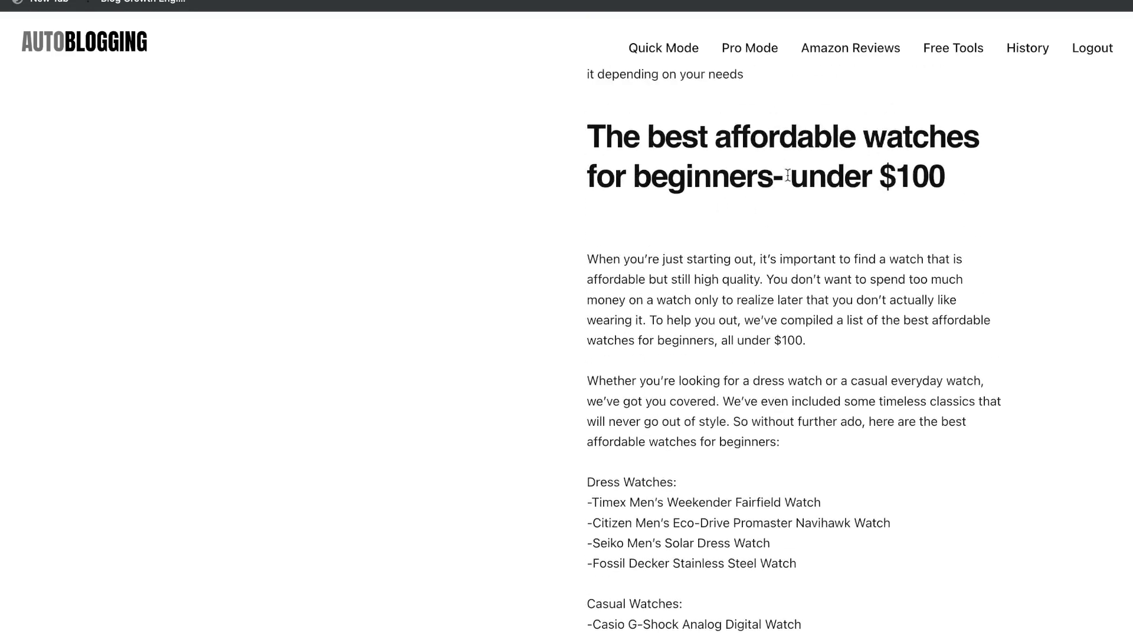
pyautogui.scroll(-1, 767, 204)
pyautogui.scroll(-9, 740, 266)
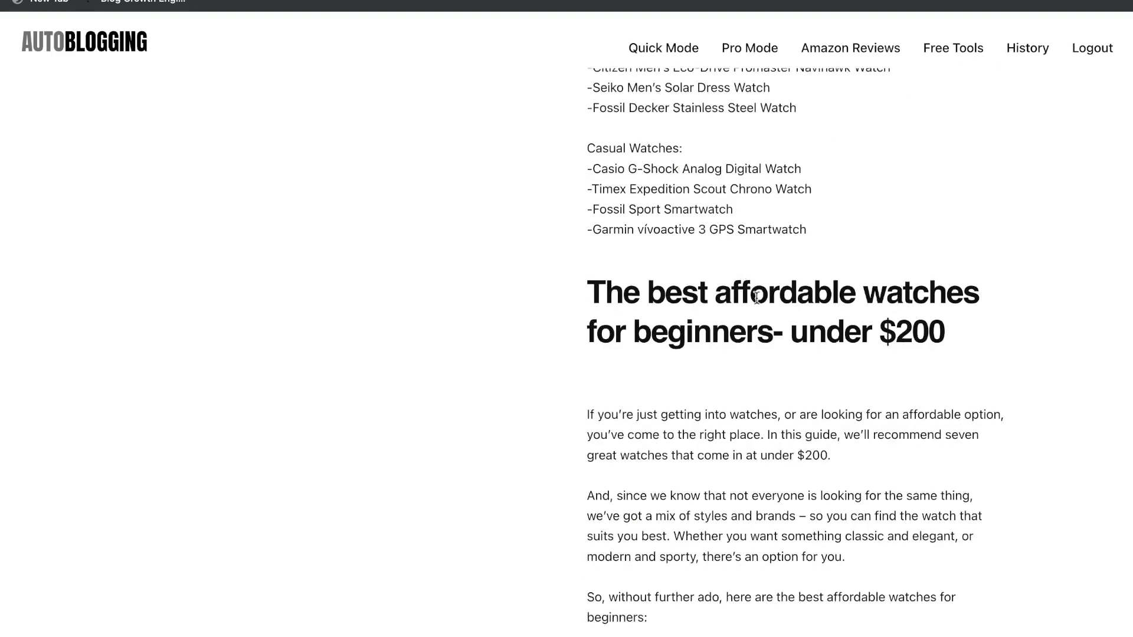
pyautogui.scroll(-20, 758, 302)
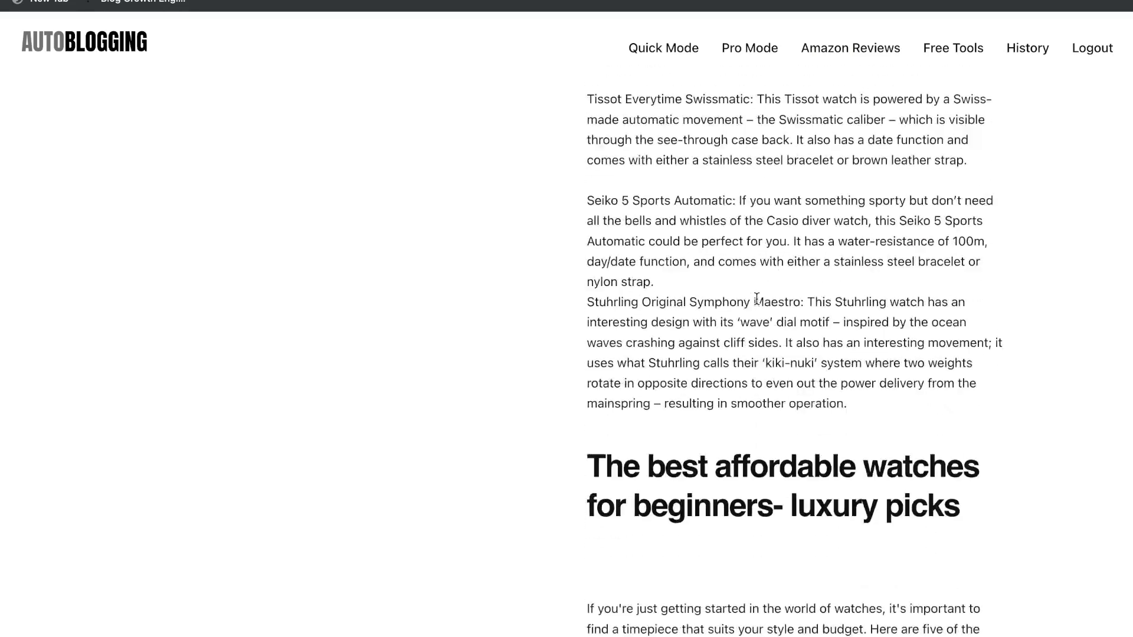
# - Review the luxury picks and vintage picks sections of the Autoblogging article, checking the watches and prices they suggest
pyautogui.scroll(-2, 767, 266)
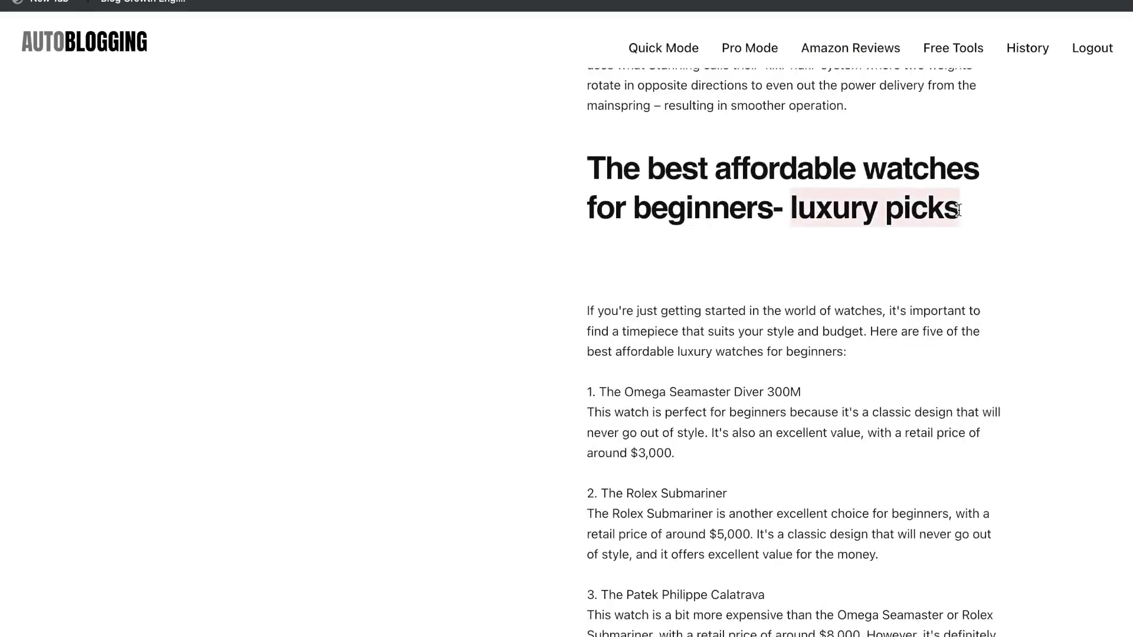
pyautogui.scroll(-3, 938, 273)
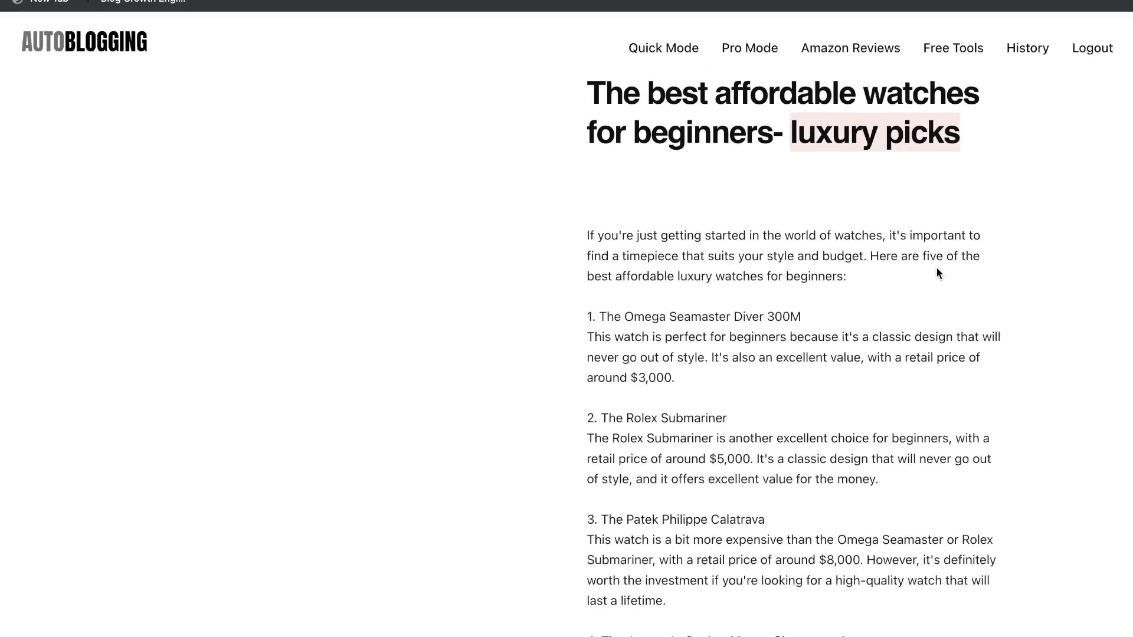
pyautogui.scroll(-5, 814, 370)
pyautogui.scroll(-16, 815, 369)
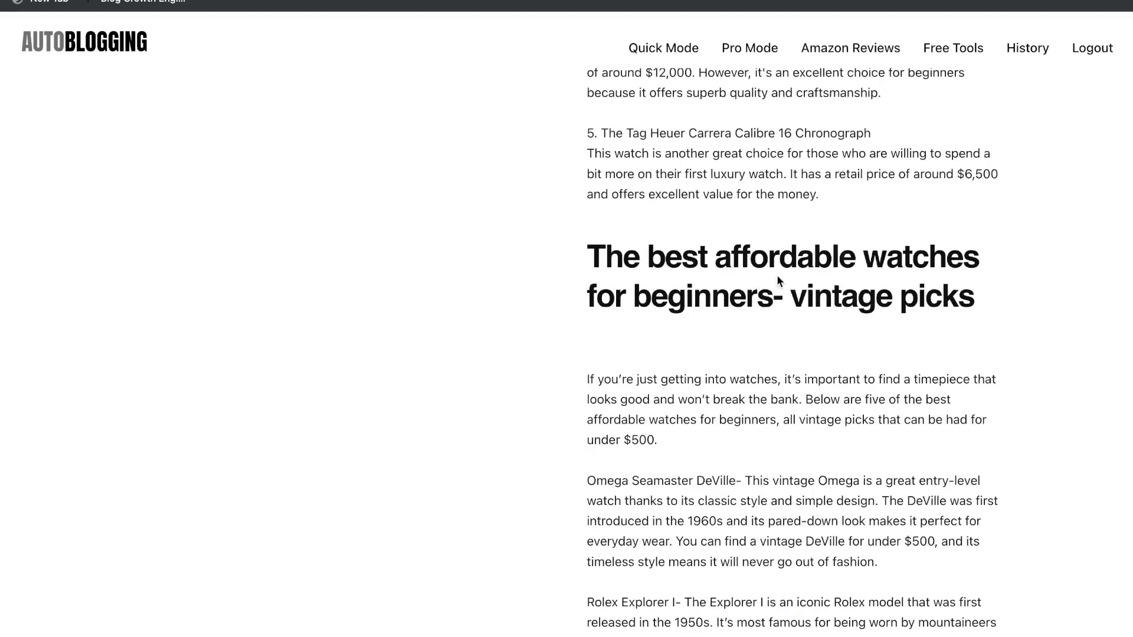
pyautogui.scroll(-19, 801, 296)
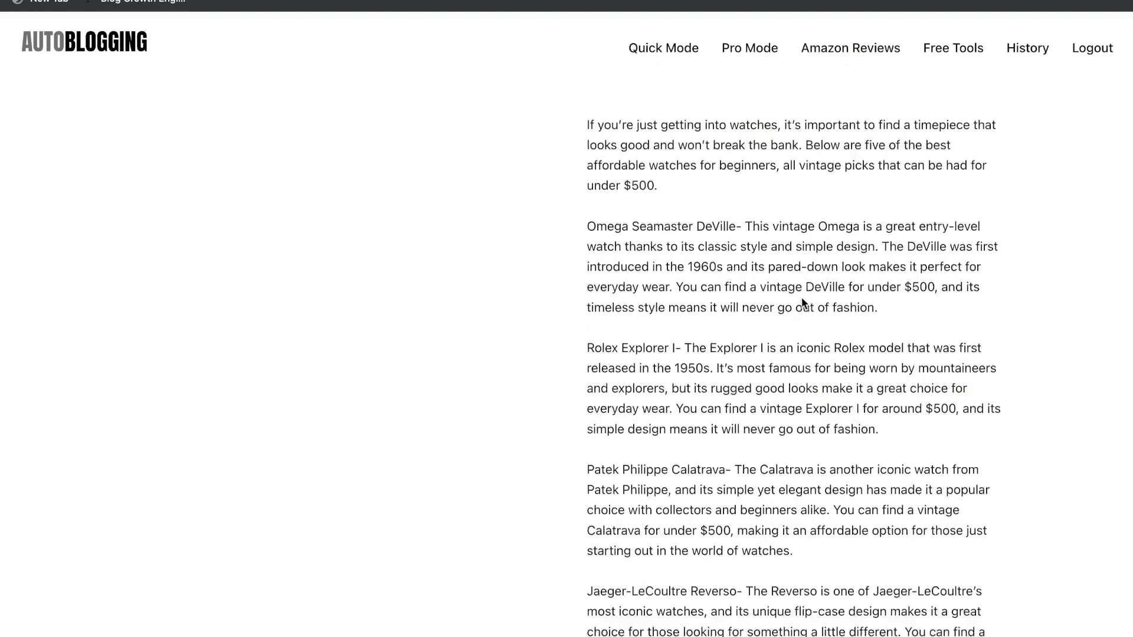
pyautogui.scroll(-12, 801, 296)
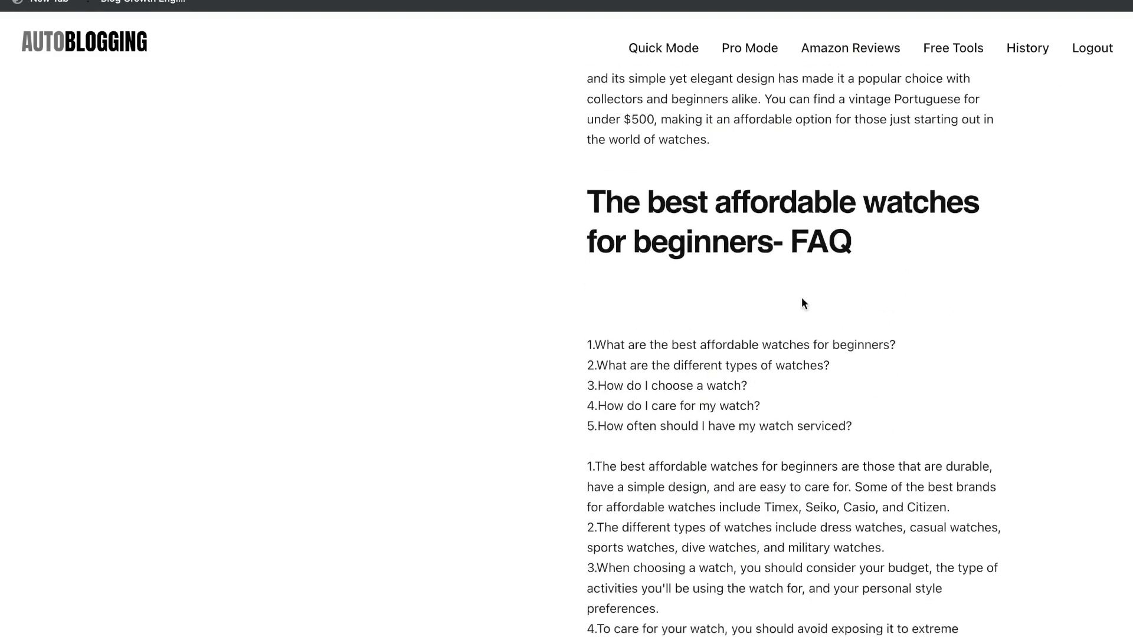
# - Examine the questions and answers in the Autoblogging article's FAQ section
pyautogui.doubleClick(801, 236)
pyautogui.scroll(-3, 842, 317)
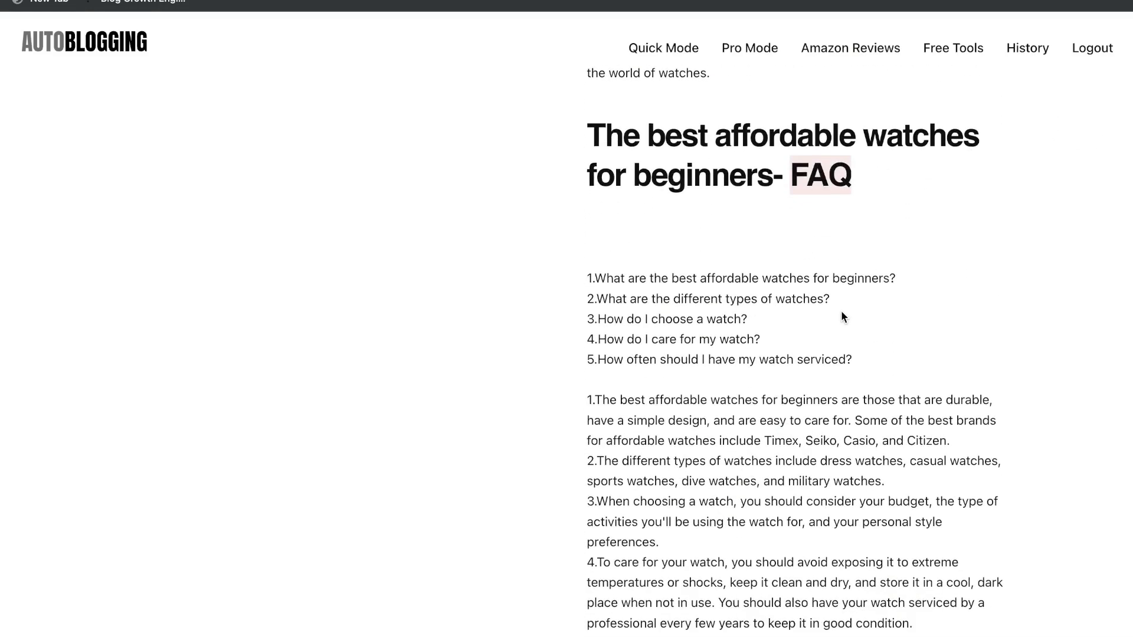
pyautogui.scroll(-1, 842, 317)
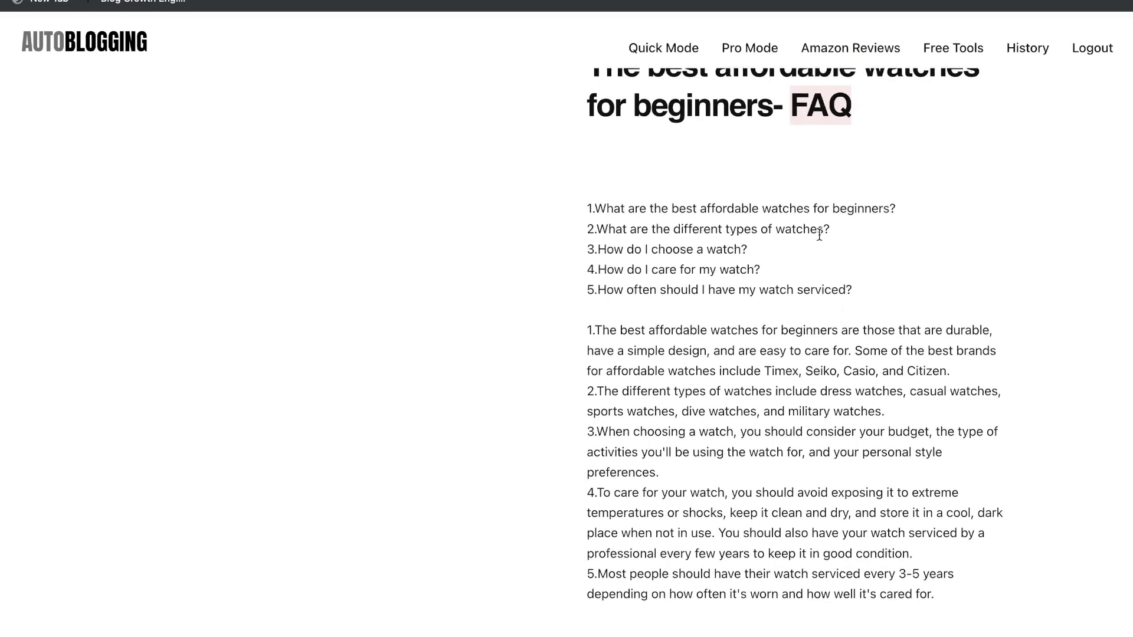
pyautogui.scroll(-3, 819, 234)
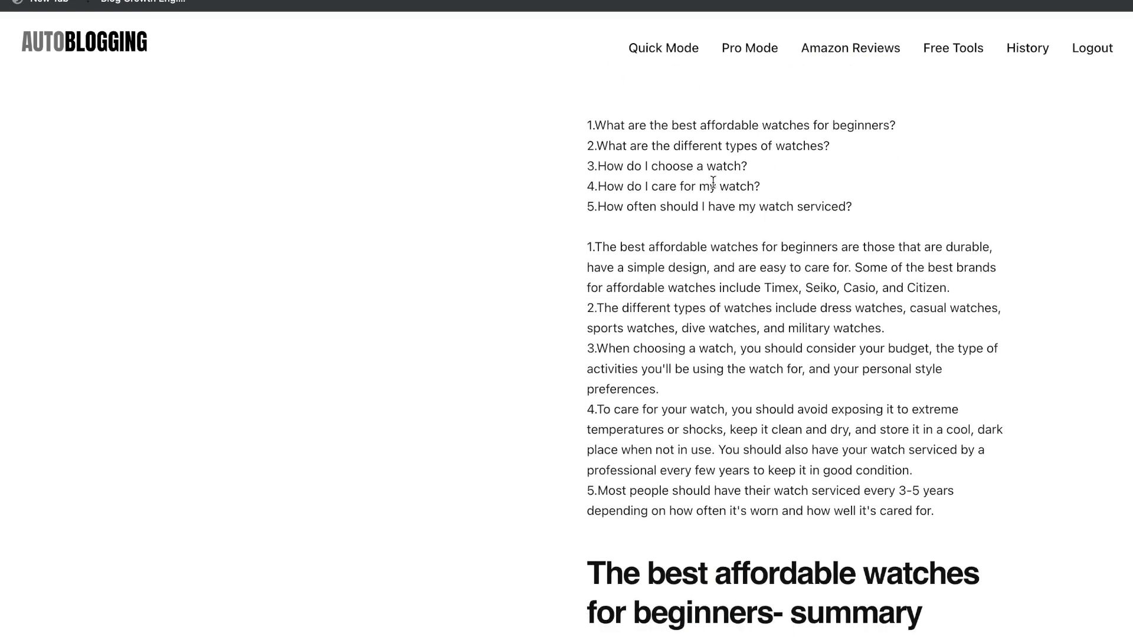
pyautogui.scroll(-1, 681, 283)
pyautogui.scroll(1, 679, 278)
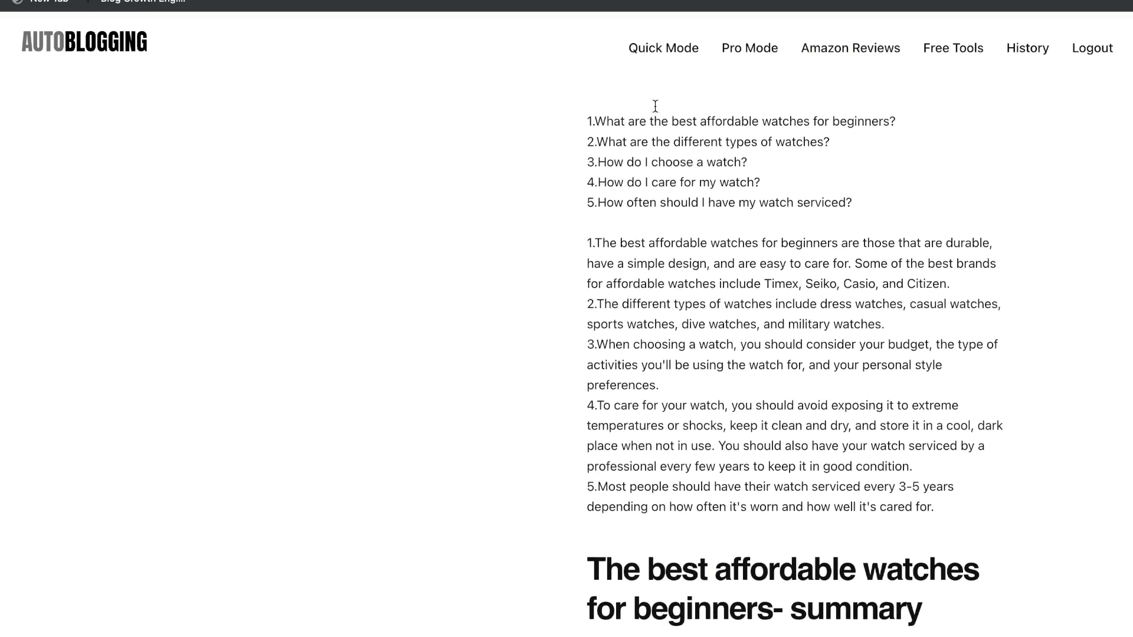
# - Examine how the Autoblogging article's FAQ lists all five questions first and their answers separately below
pyautogui.moveTo(851, 201); pyautogui.dragTo(589, 116)
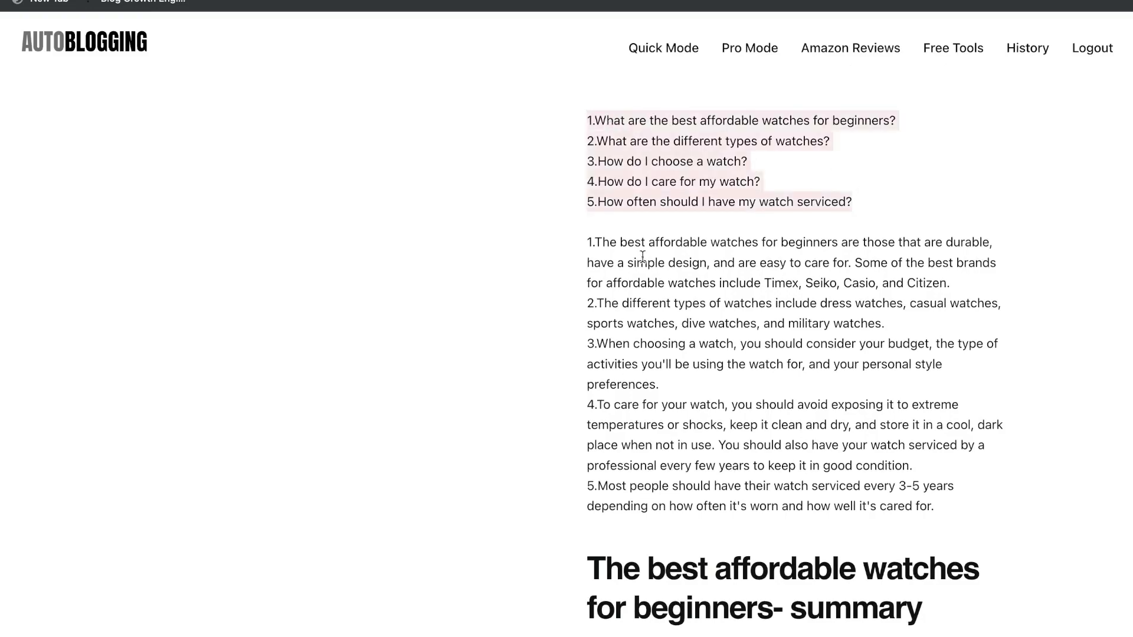
pyautogui.scroll(-1, 694, 362)
pyautogui.scroll(-6, 692, 357)
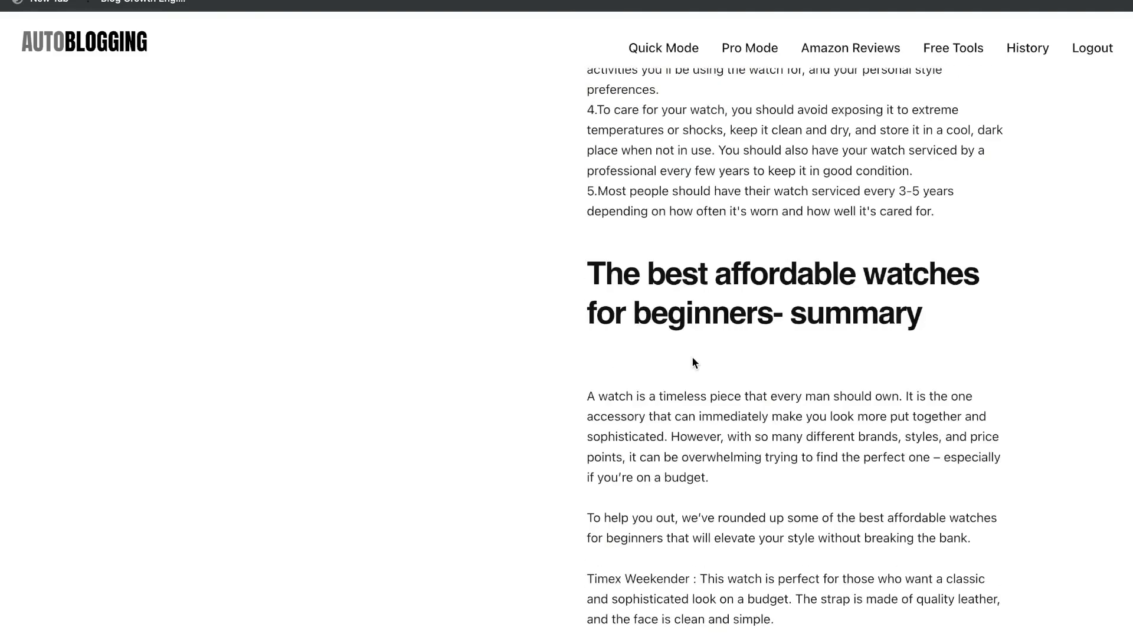
pyautogui.scroll(5, 691, 357)
pyautogui.scroll(4, 777, 283)
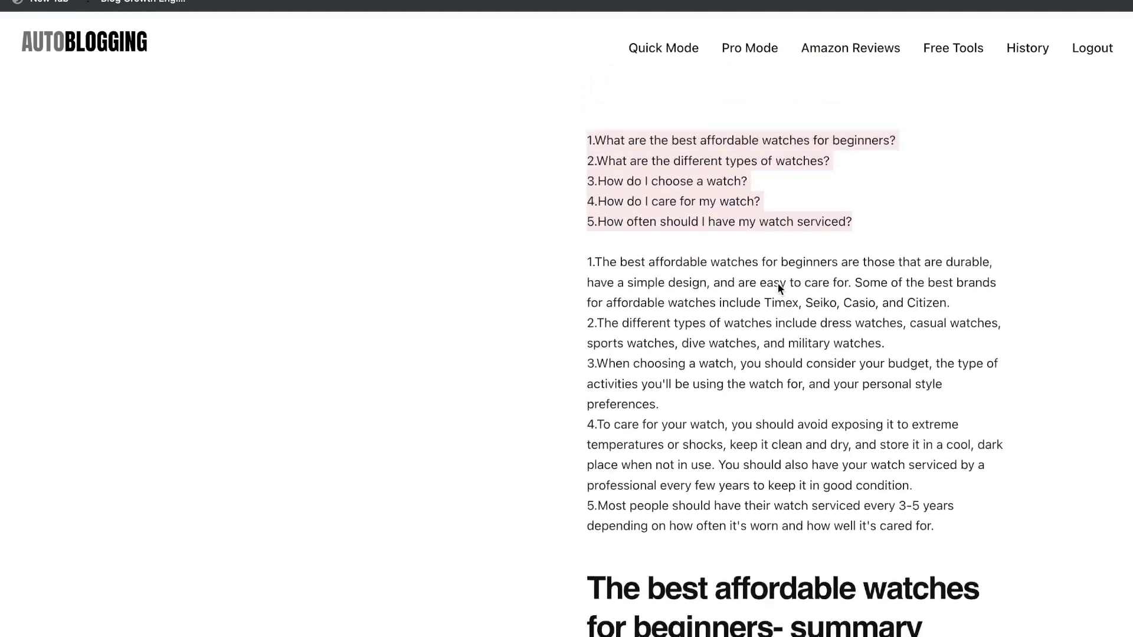
pyautogui.scroll(-3, 778, 285)
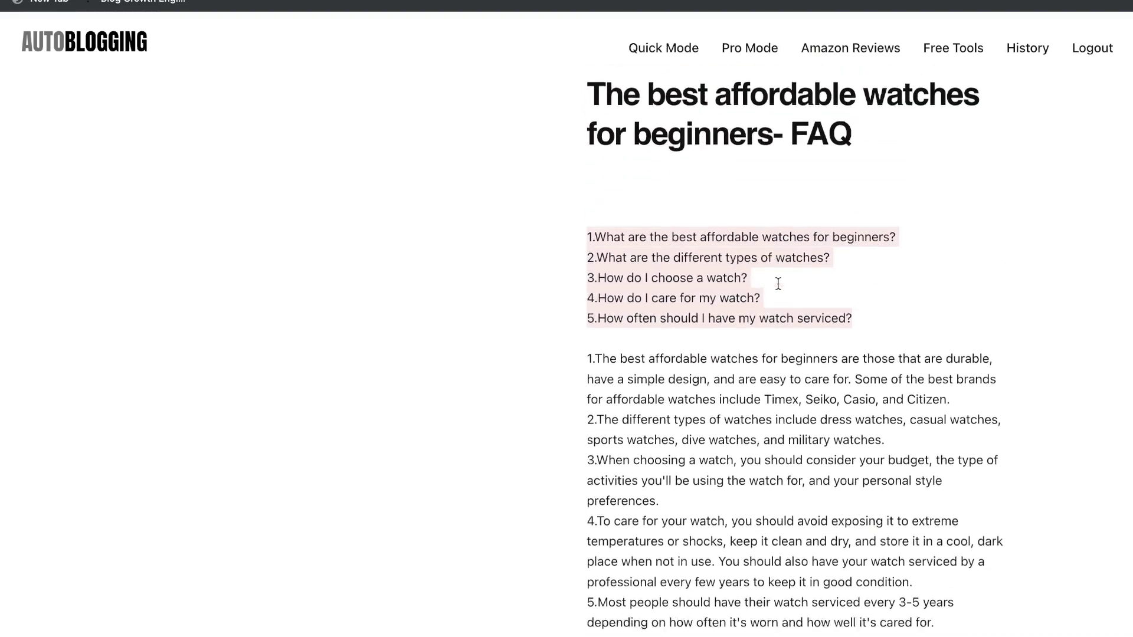
pyautogui.scroll(1, 777, 283)
pyautogui.scroll(2, 777, 284)
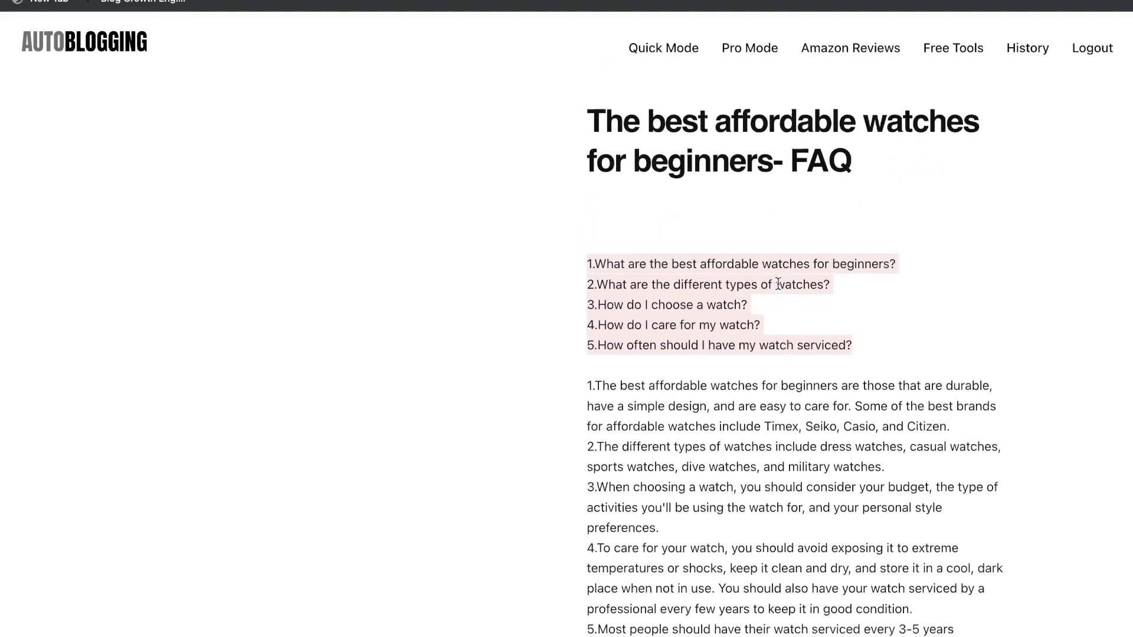
pyautogui.tripleClick(746, 155)
# - Review the watches recommended in the Autoblogging article's closing summary section
pyautogui.scroll(-10, 786, 249)
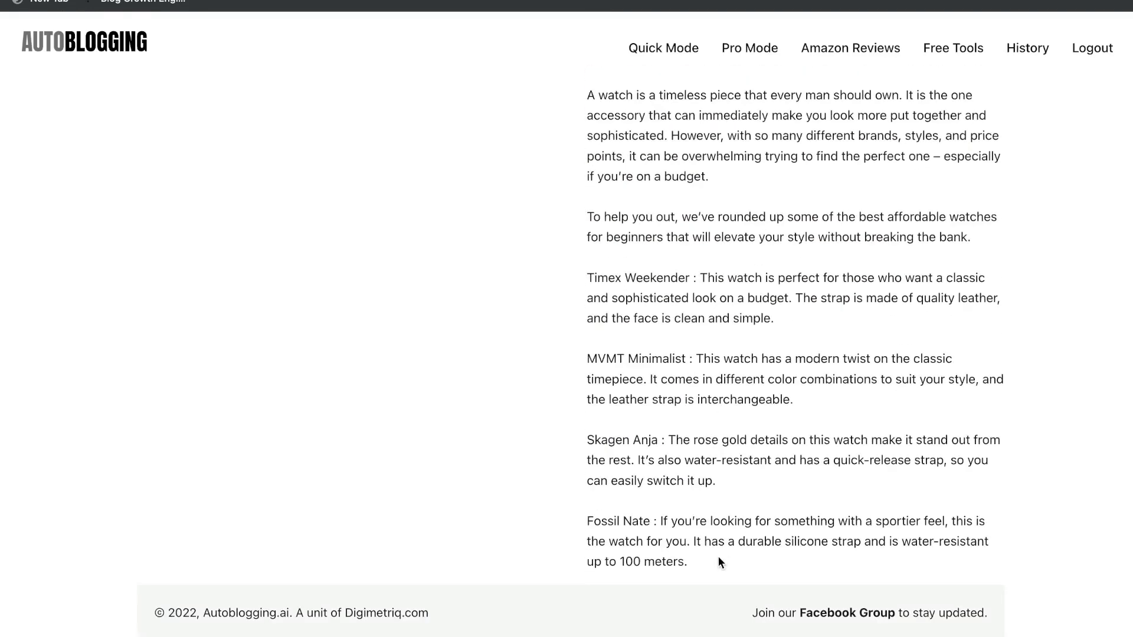
pyautogui.moveTo(707, 562); pyautogui.dragTo(575, 281)
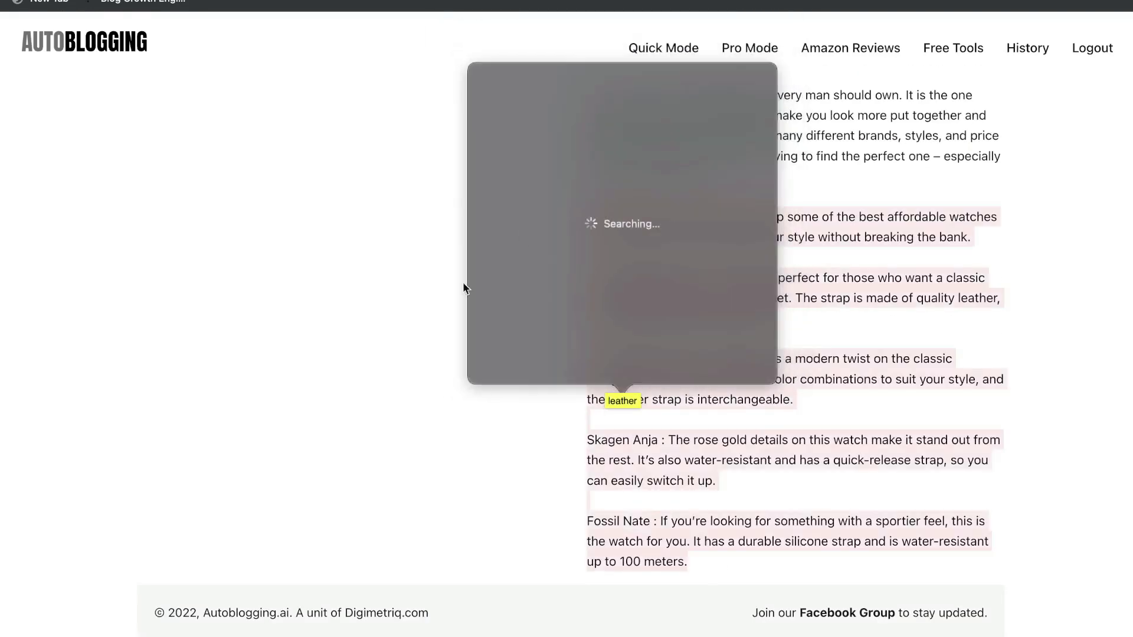
pyautogui.click(798, 599)
# - Select the generated Autoblogging article from its end up to the introduction and count its words with Word Counter Plus
pyautogui.moveTo(705, 565); pyautogui.dragTo(590, 383)
pyautogui.scroll(8, 635, 408)
pyautogui.scroll(15, 633, 410)
pyautogui.scroll(20, 632, 417)
pyautogui.scroll(20, 637, 425)
pyautogui.scroll(20, 640, 437)
pyautogui.scroll(20, 639, 437)
pyautogui.scroll(15, 639, 432)
pyautogui.rightClick(826, 366)
pyautogui.click(841, 389)
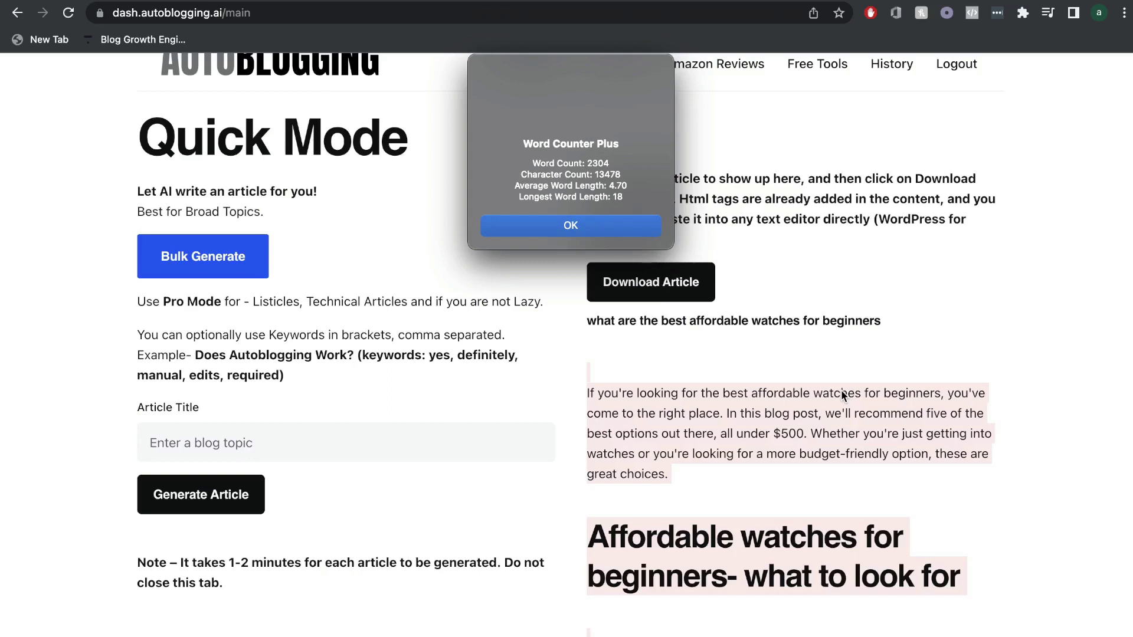
pyautogui.click(639, 225)
pyautogui.click(825, 348)
# - Reread the Autoblogging article from its introduction through the what to look for, top 10 picks and 5 tips sections
pyautogui.scroll(-5, 825, 347)
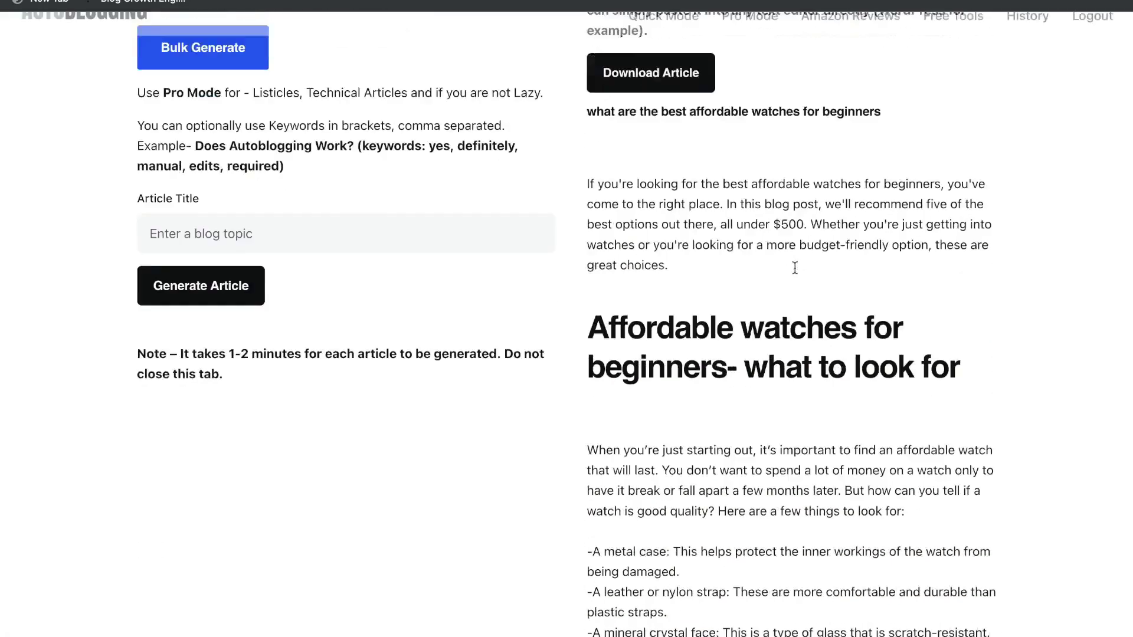
pyautogui.scroll(-1, 794, 266)
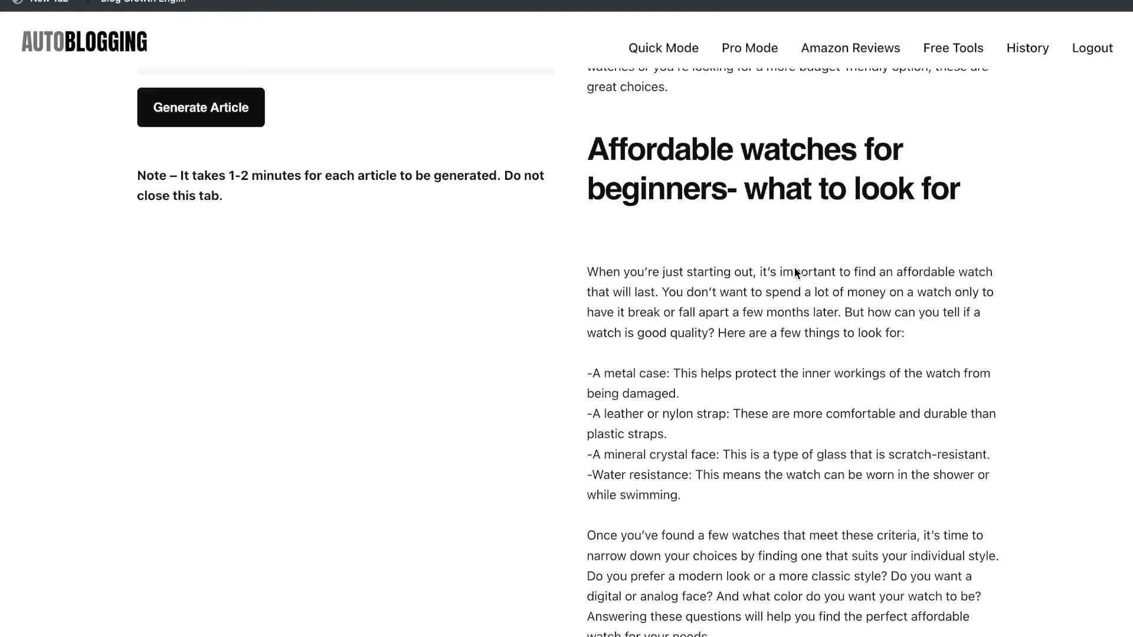
pyautogui.scroll(6, 794, 267)
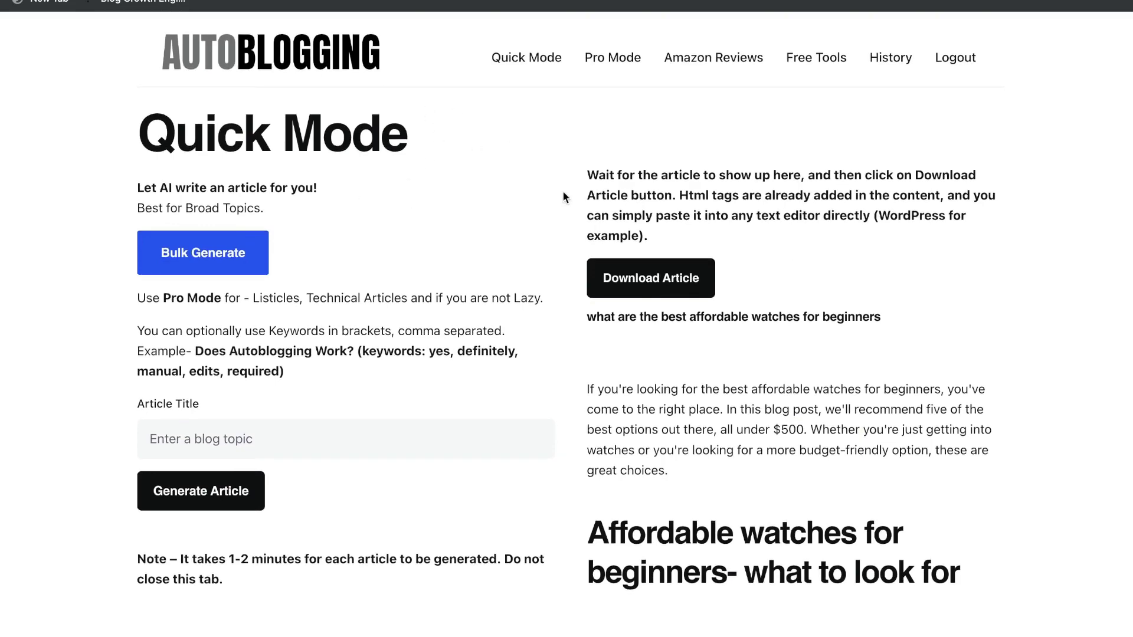
pyautogui.scroll(-4, 563, 197)
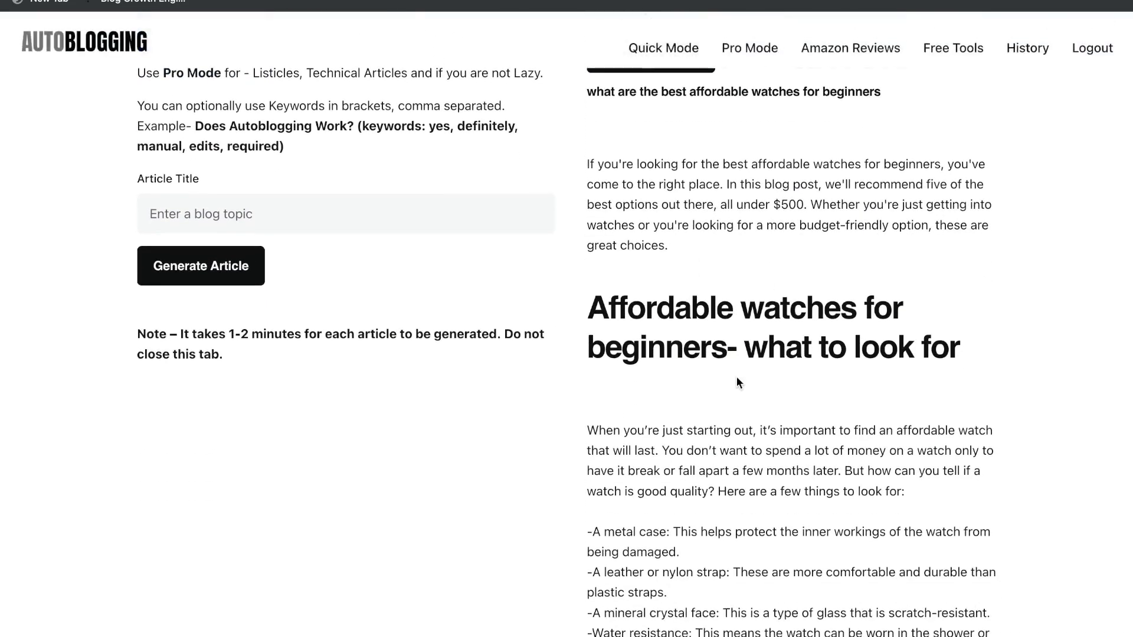
pyautogui.scroll(-3, 736, 383)
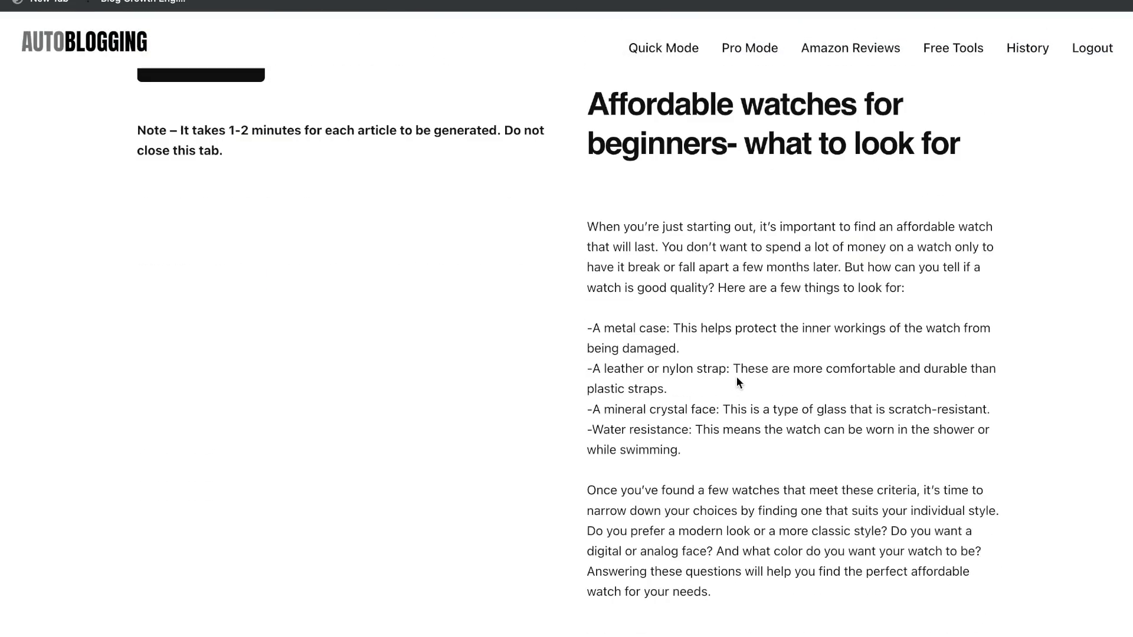
pyautogui.scroll(-1, 736, 382)
pyautogui.scroll(-12, 736, 378)
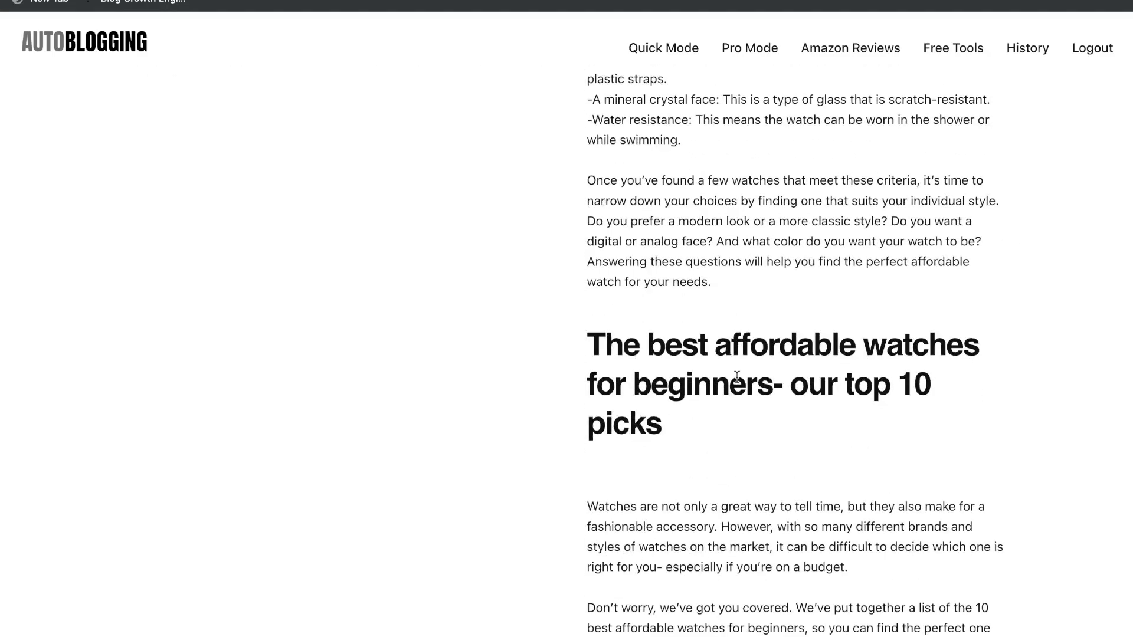
pyautogui.scroll(-5, 736, 377)
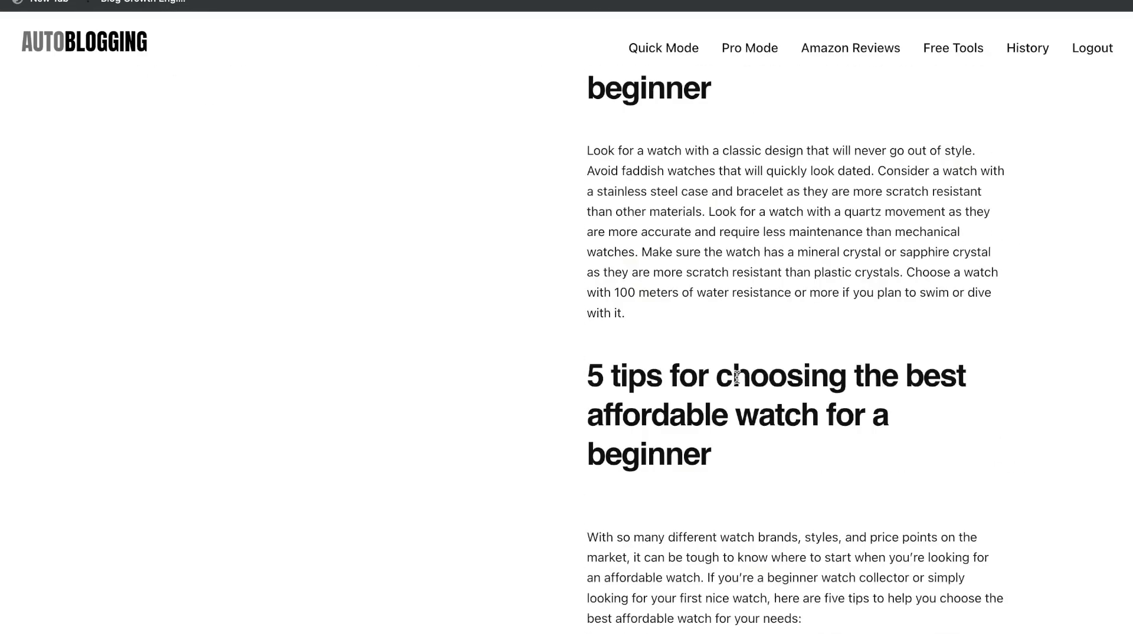
pyautogui.scroll(-15, 736, 376)
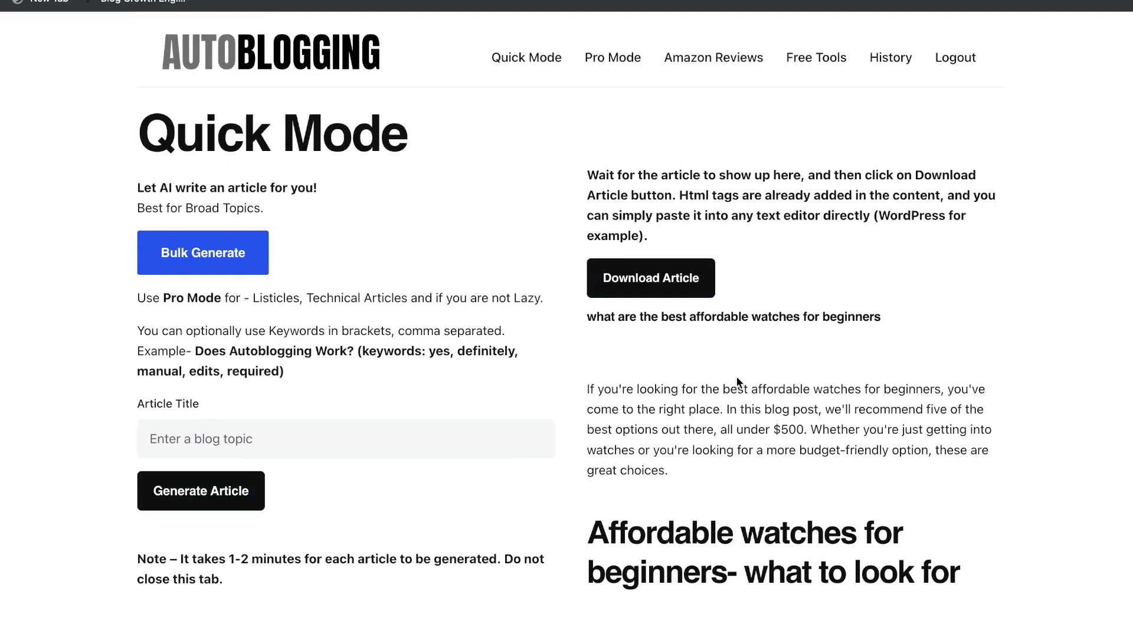
# - Check the Autoblogging article's headings and lists again, from the top 10 picks to the watches under $100
pyautogui.scroll(-13, 736, 376)
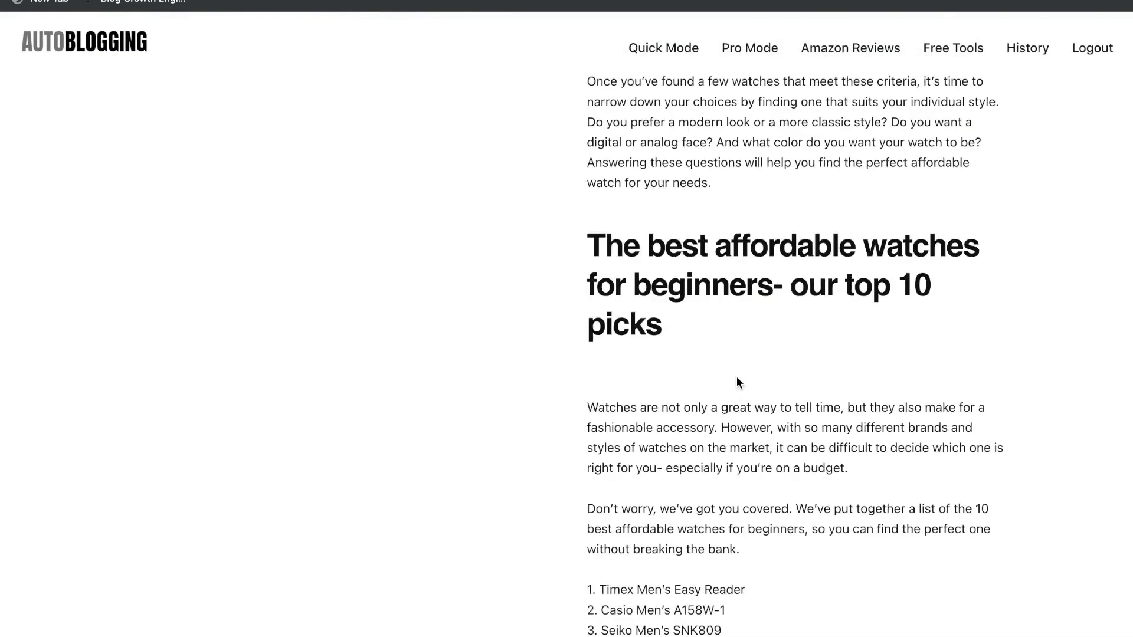
pyautogui.scroll(-9, 736, 380)
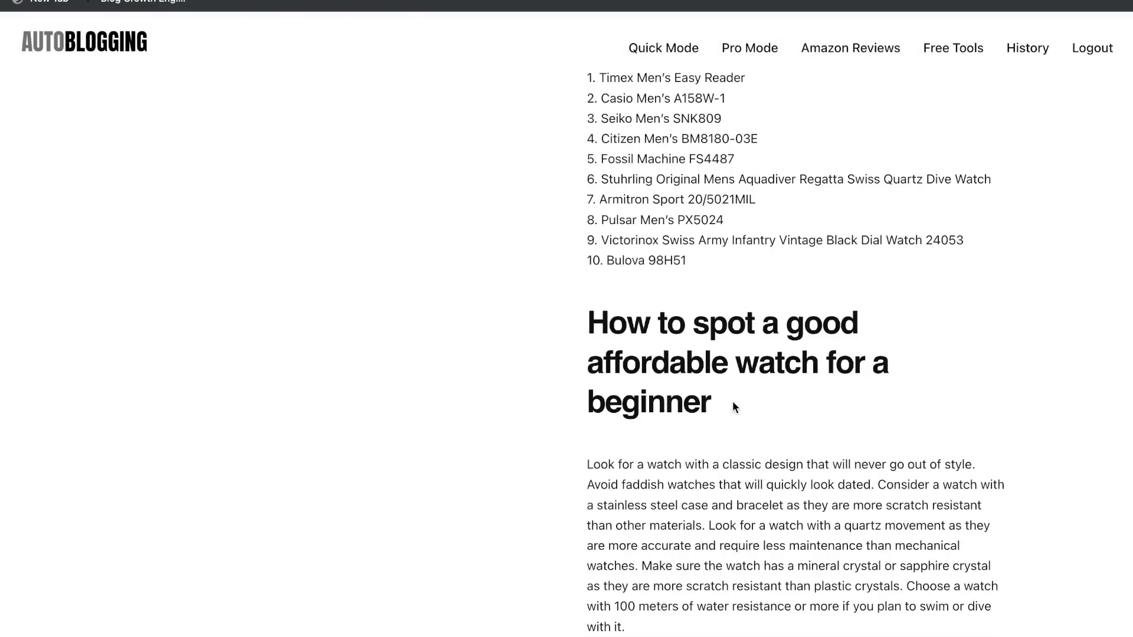
pyautogui.scroll(-3, 734, 406)
pyautogui.scroll(-12, 732, 401)
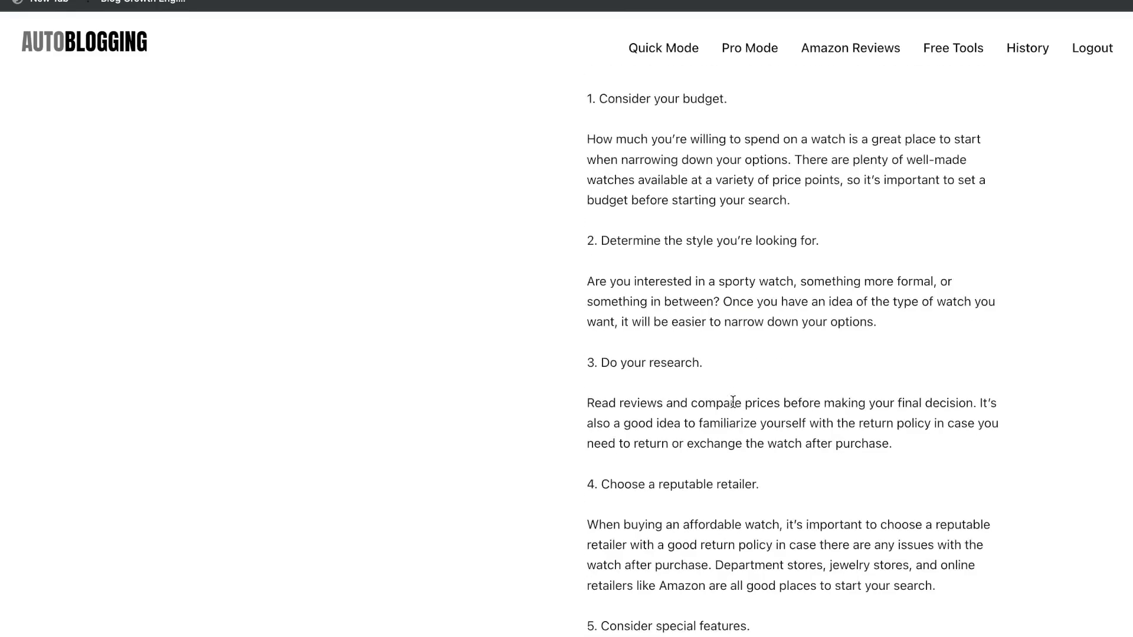
pyautogui.scroll(-7, 733, 402)
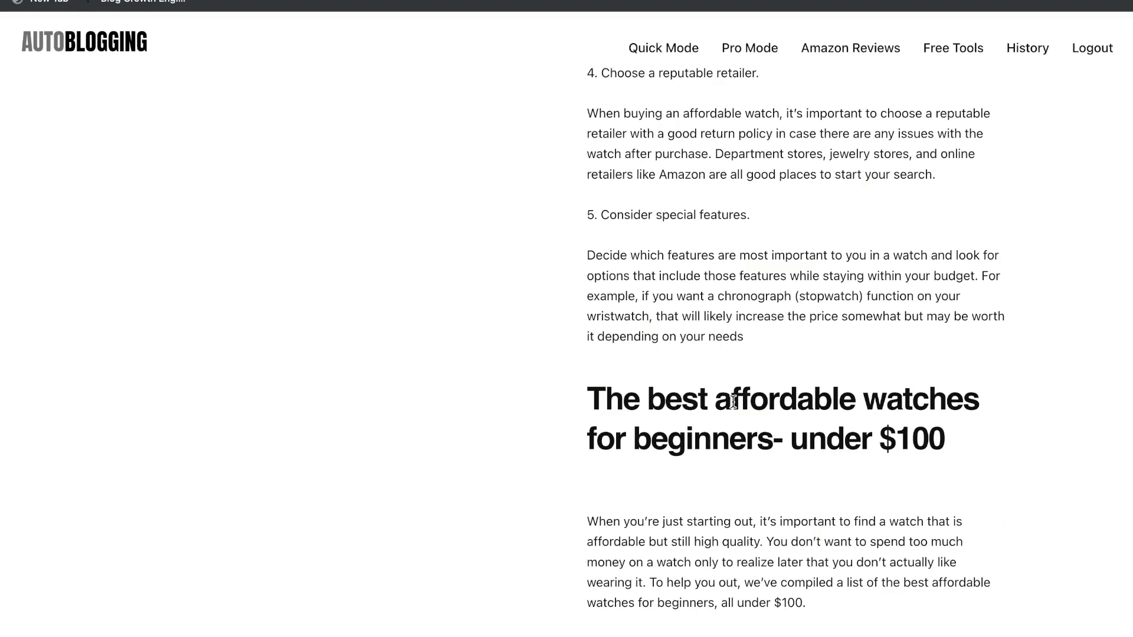
pyautogui.scroll(-10, 733, 401)
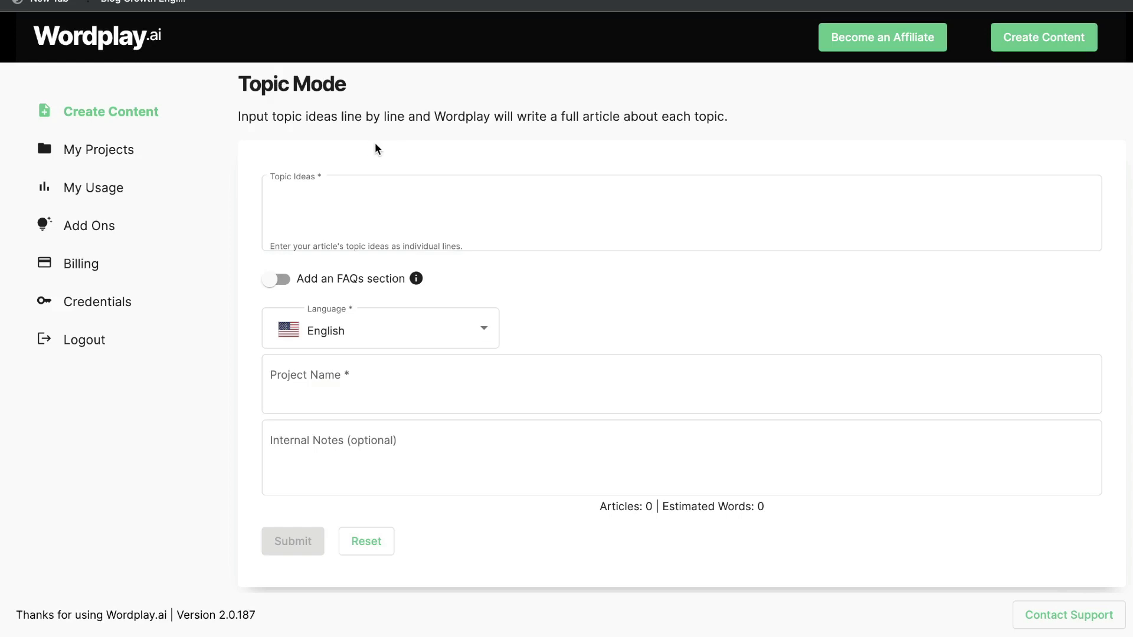
# - Enter three Wordplay topic ideas: best beginner yoga poses, what artificial intelligence is and how it will affect the future, and raising money as a new start up
pyautogui.click(317, 199)
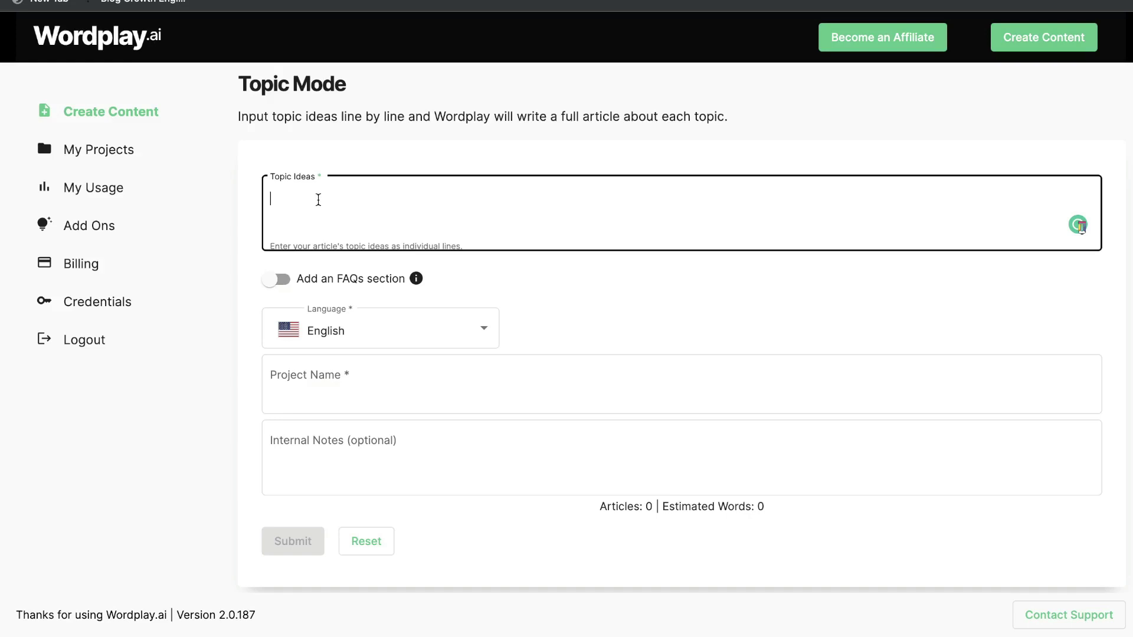
pyautogui.write('Best yoga poses to start as a beginner What is artificial intelligence and how is it going to affect the future? How to raise money as a new start up')
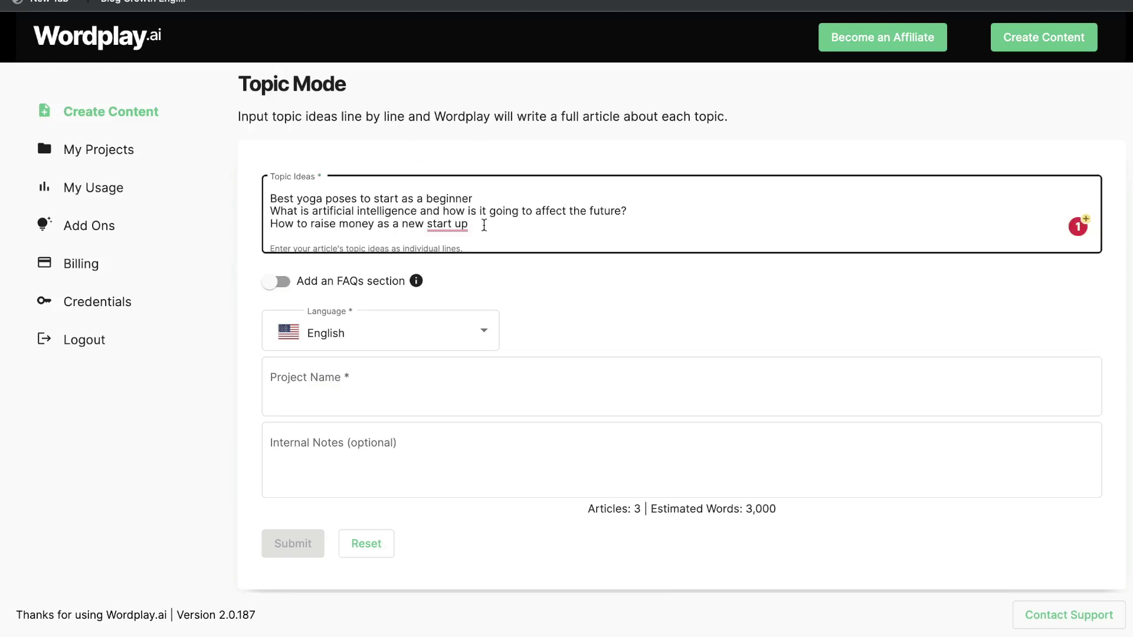
pyautogui.moveTo(484, 225); pyautogui.dragTo(269, 197)
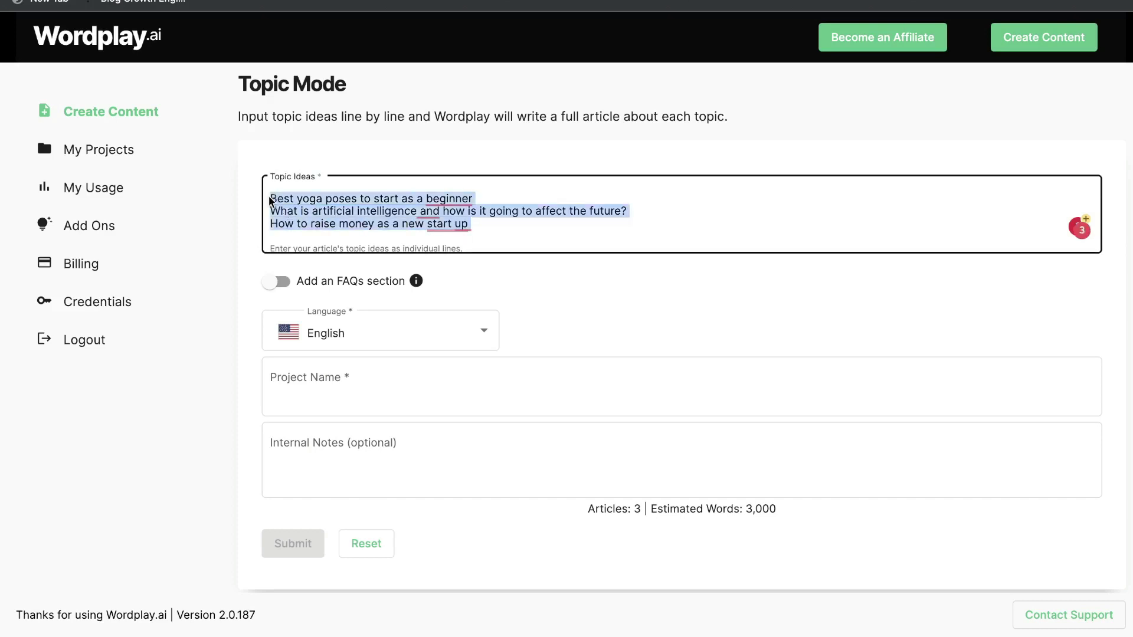
pyautogui.doubleClick(353, 201)
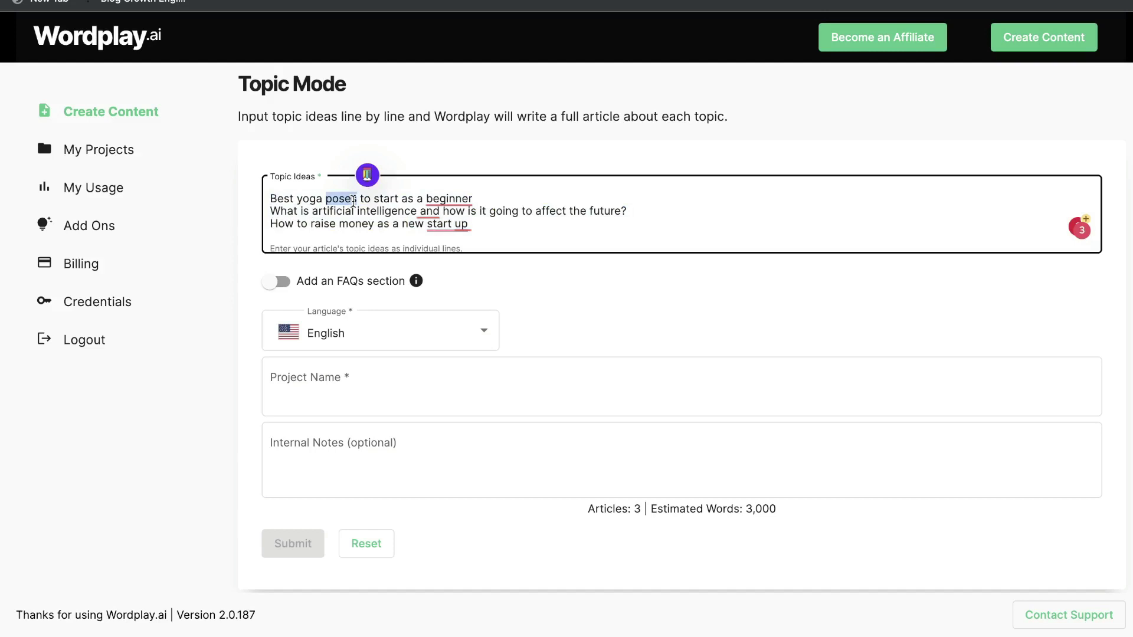
# - Apply the grammar suggestions "beginner." and "start-up" to the Wordplay topic ideas, and copy the whole list
pyautogui.moveTo(449, 199)
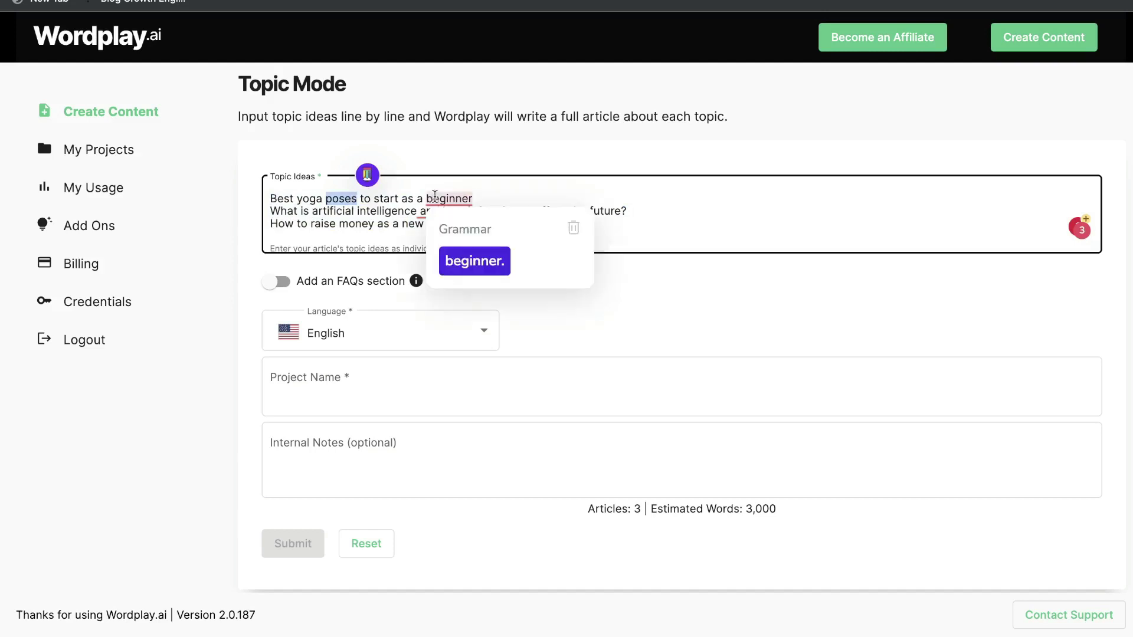
pyautogui.click(472, 260)
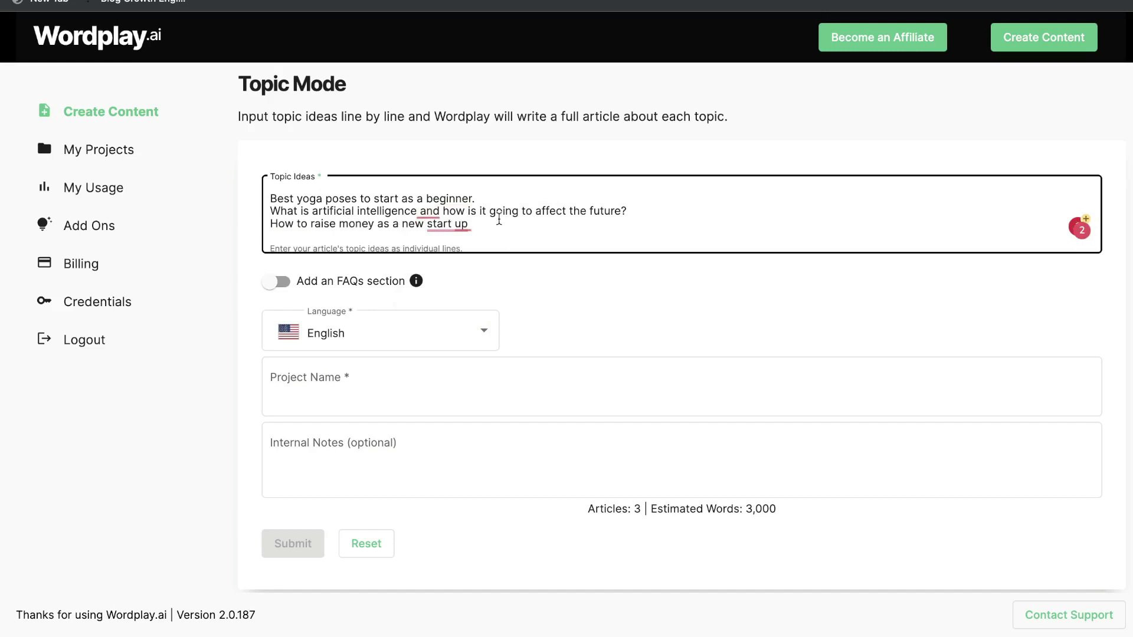
pyautogui.moveTo(448, 224)
pyautogui.click(451, 263)
pyautogui.hotkey('ctrl', 'a')
pyautogui.press('super+c')
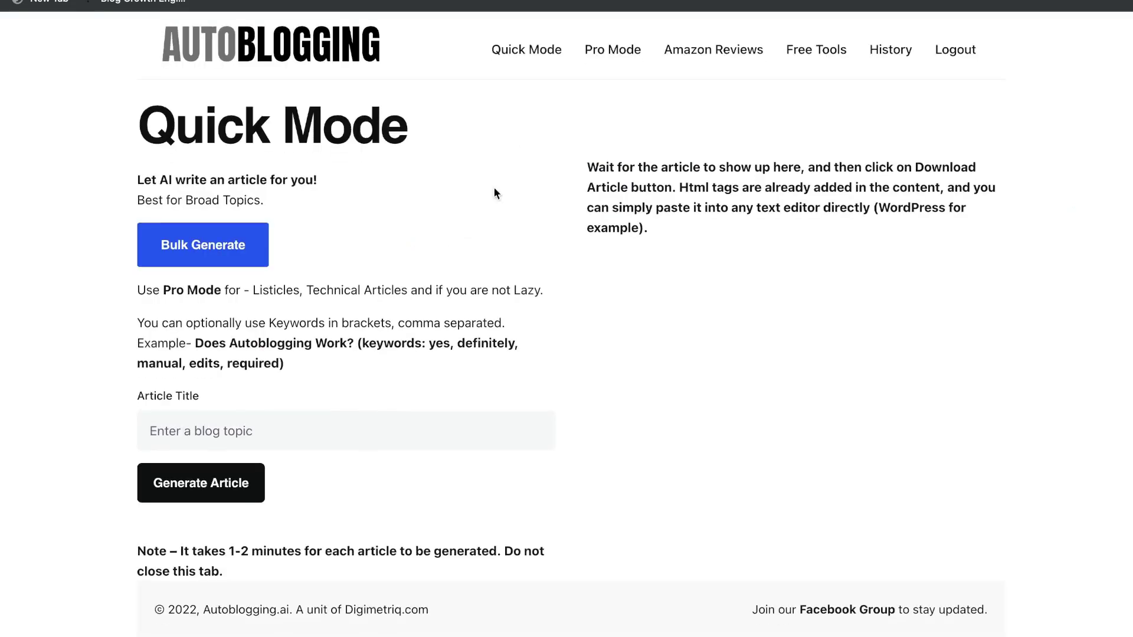
# - Open Autoblogging's bulk article generator and paste the three copied topics as article titles, separated by blank lines
pyautogui.click(249, 261)
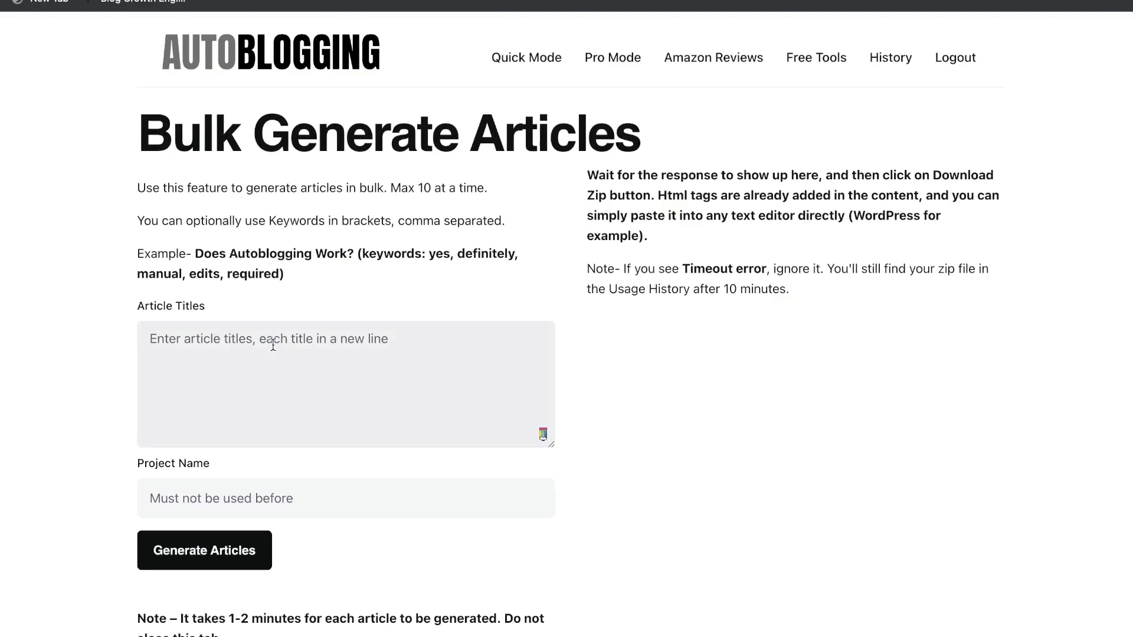
pyautogui.press('super+v')
pyautogui.click(460, 339)
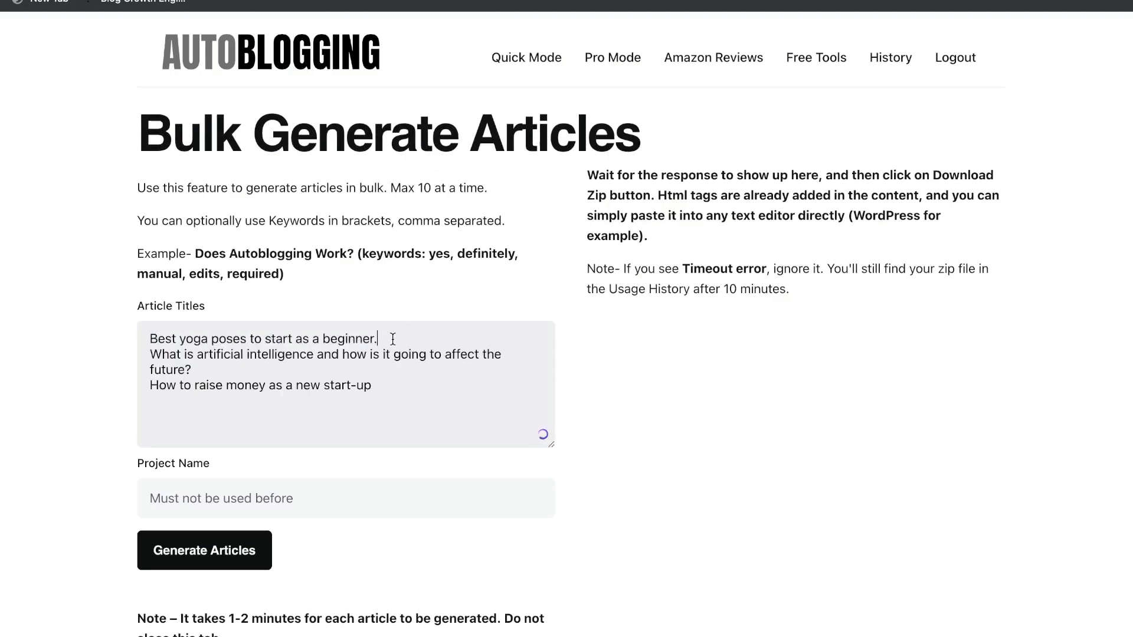
pyautogui.press('Return')
pyautogui.click(255, 389)
pyautogui.press('Return')
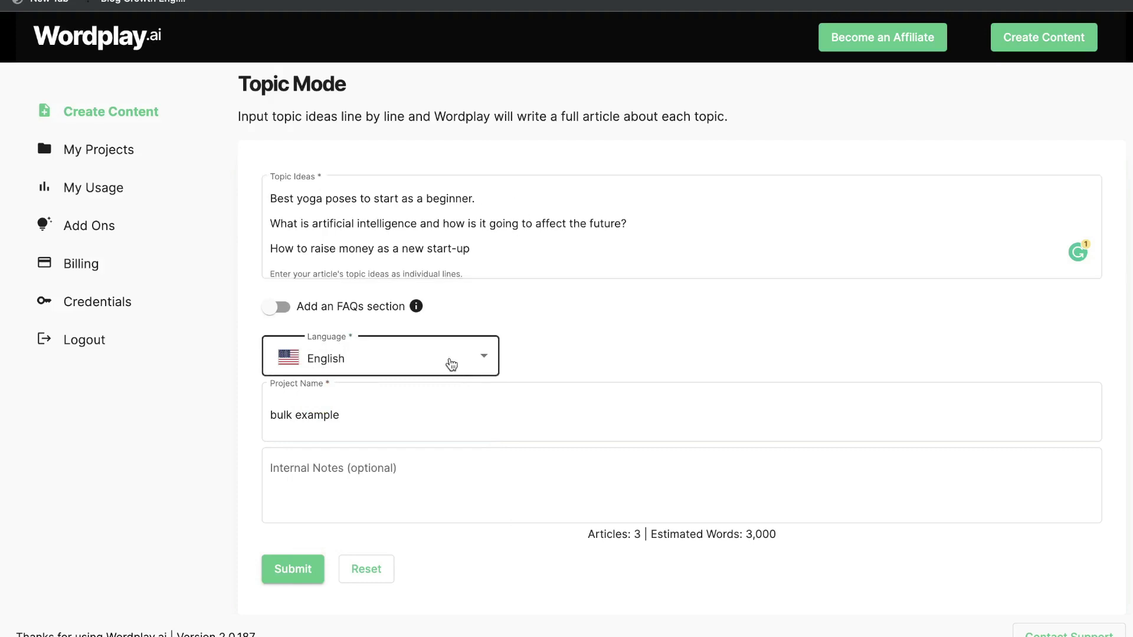
# - Review Wordplay's available article languages, check Autoblogging's bulk form for a comparable language option, and leave Wordplay set to English
pyautogui.click(469, 354)
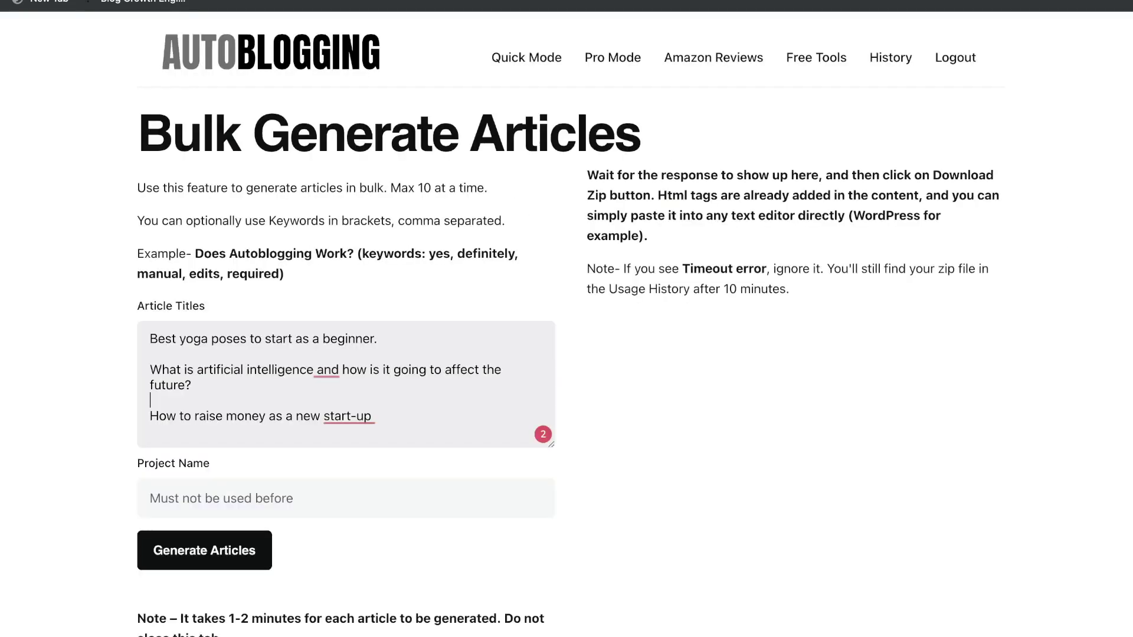
pyautogui.scroll(-2, 500, 232)
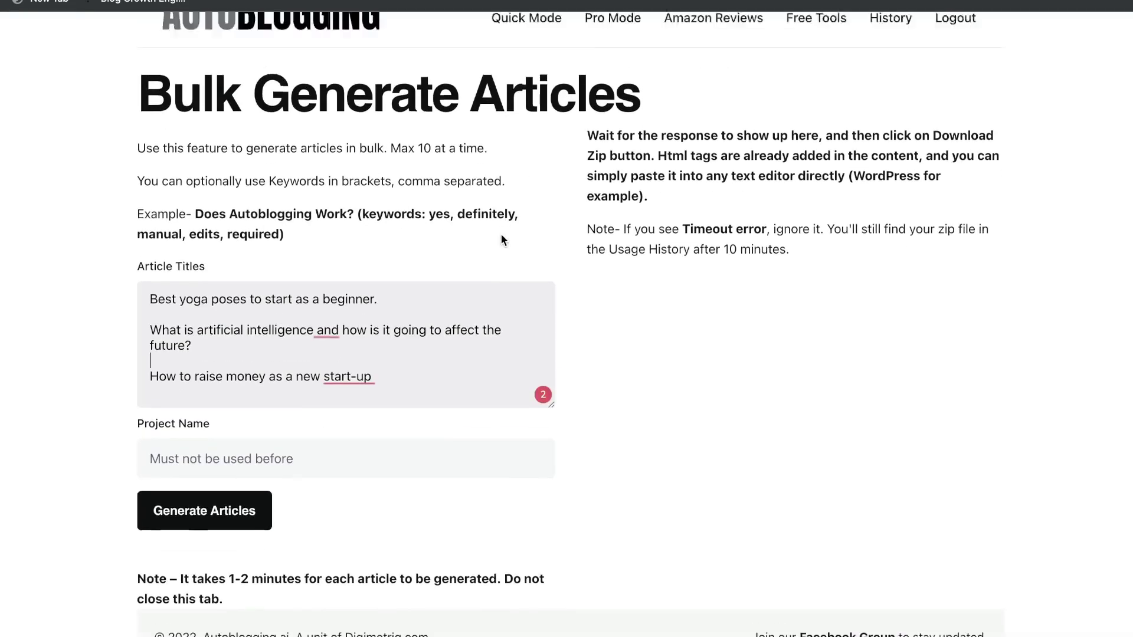
pyautogui.scroll(2, 500, 233)
pyautogui.scroll(-2, 502, 236)
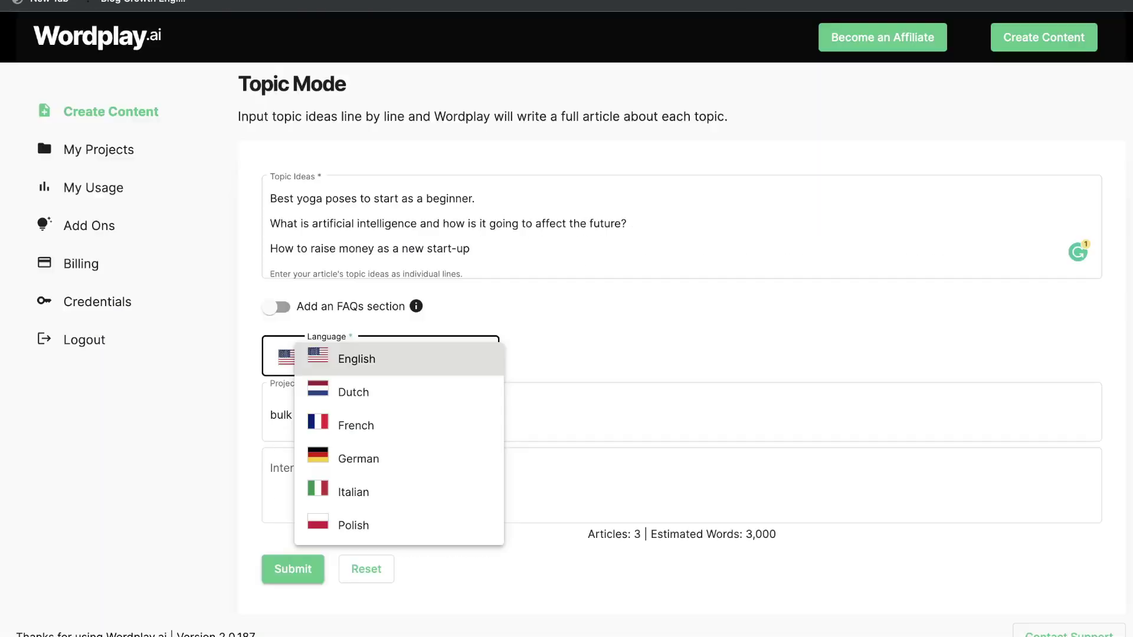
pyautogui.scroll(-2, 458, 425)
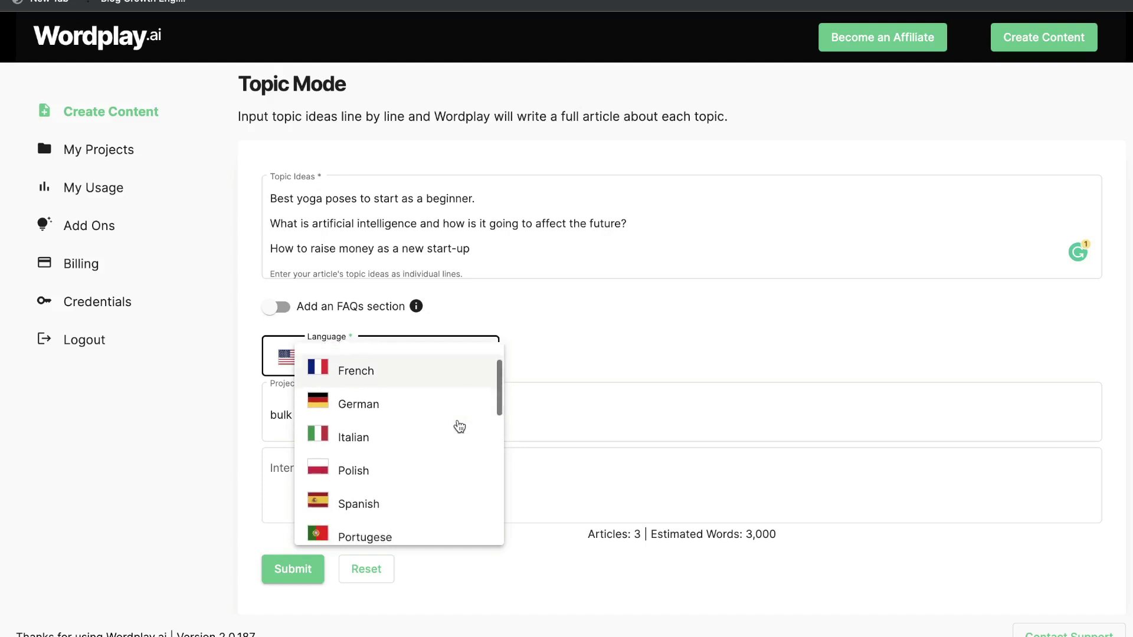
pyautogui.scroll(-10, 459, 426)
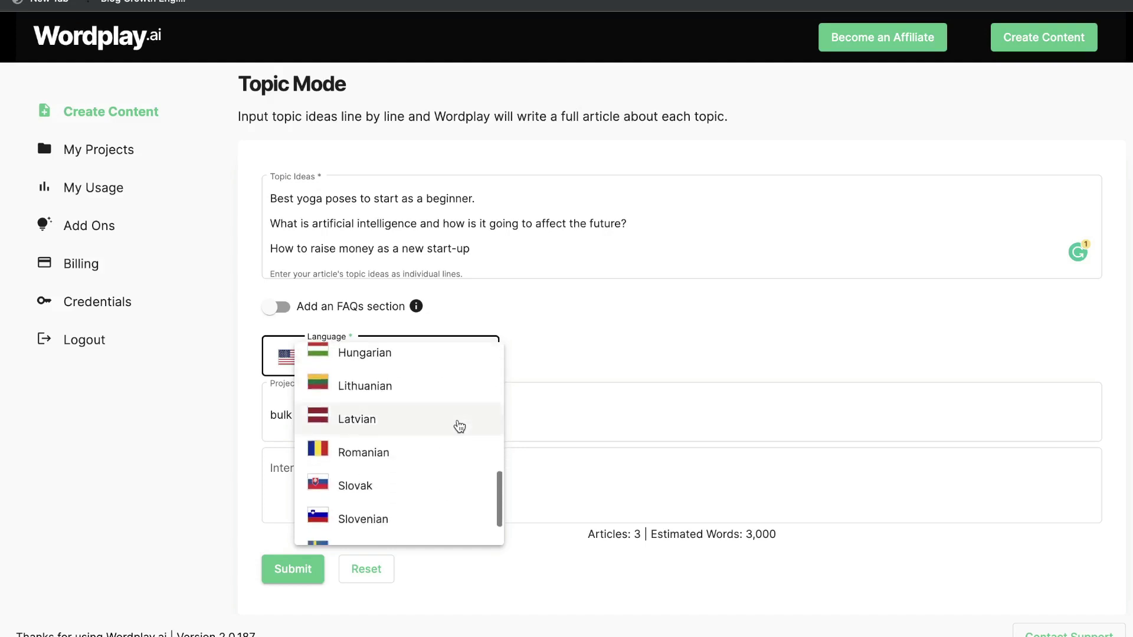
pyautogui.scroll(12, 454, 419)
pyautogui.click(311, 445)
pyautogui.click(337, 405)
pyautogui.click(329, 439)
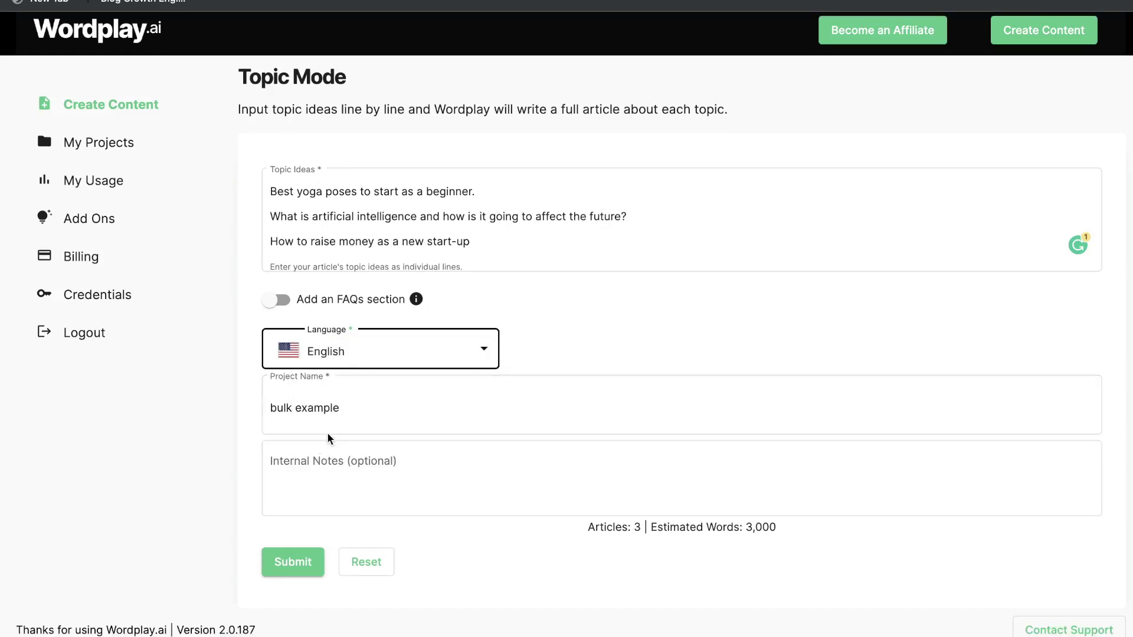
# - Submit the Wordplay bulk project and generate the Autoblogging bulk articles under the project name "bulk generation example 2"
pyautogui.click(292, 561)
pyautogui.click(519, 352)
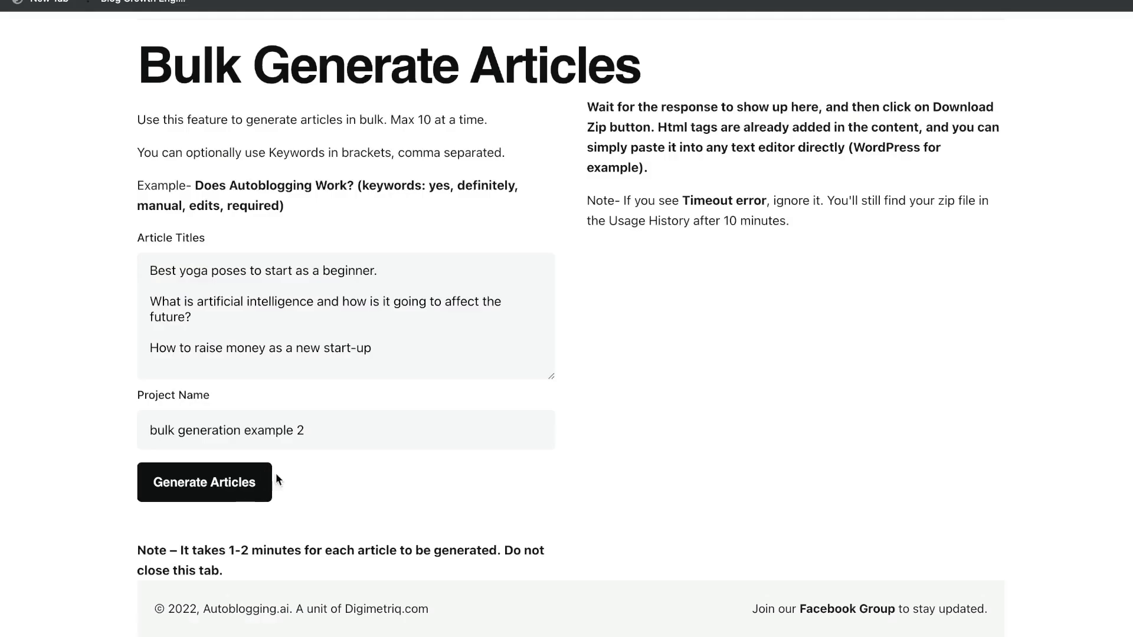
pyautogui.click(169, 489)
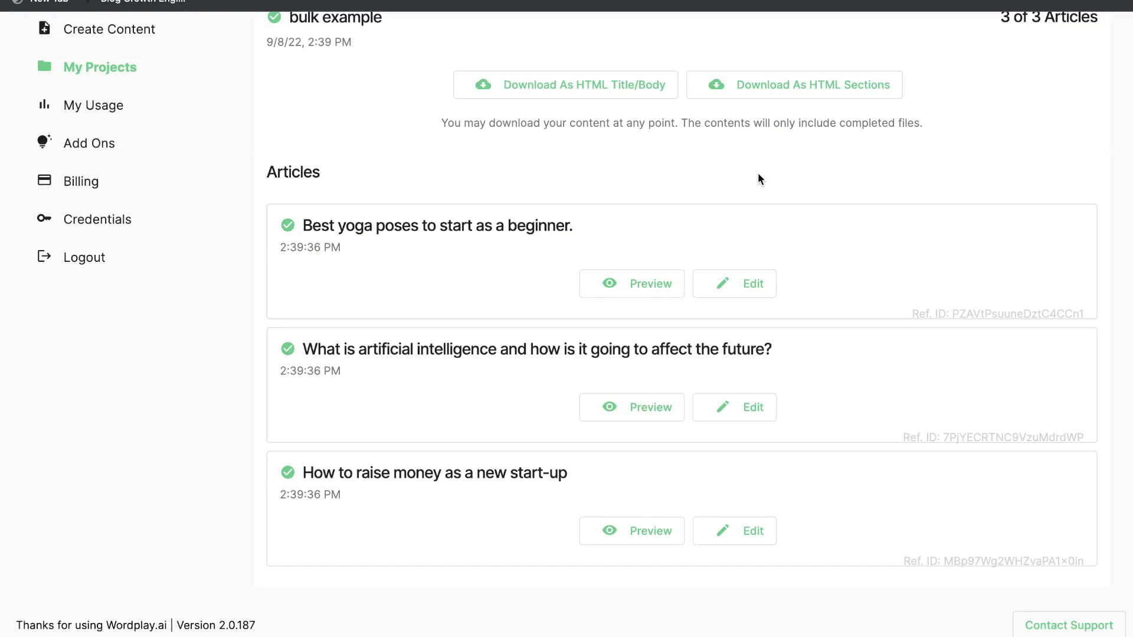
# - Preview Wordplay's generated article on the best yoga poses for beginners and read it from the introduction to the conclusion
pyautogui.scroll(-1, 740, 177)
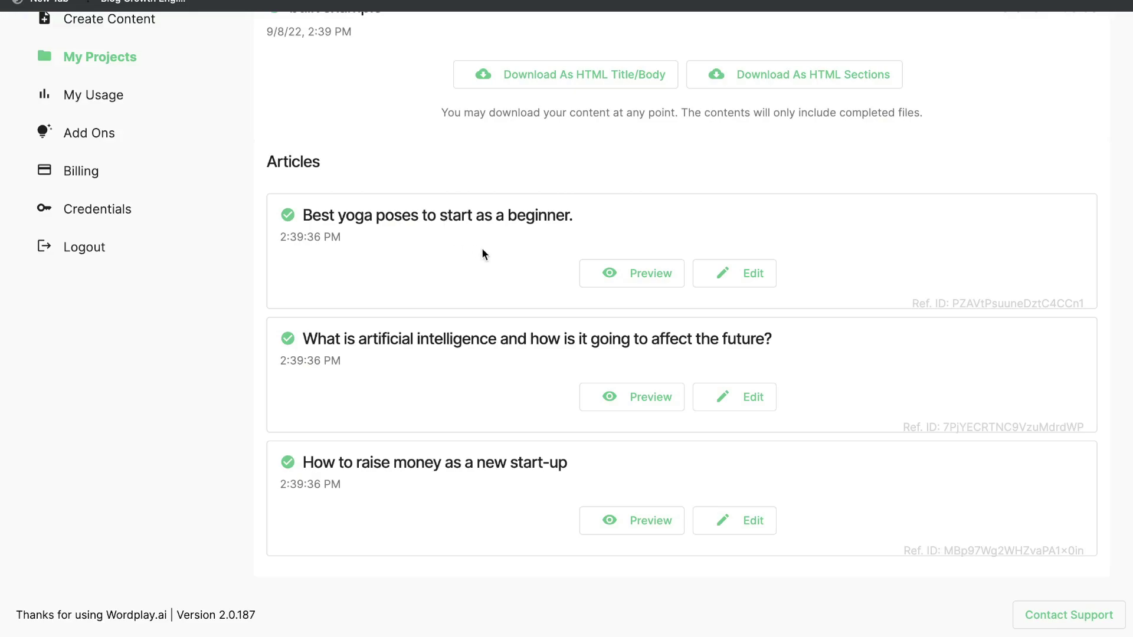
pyautogui.click(637, 273)
pyautogui.scroll(-2, 630, 222)
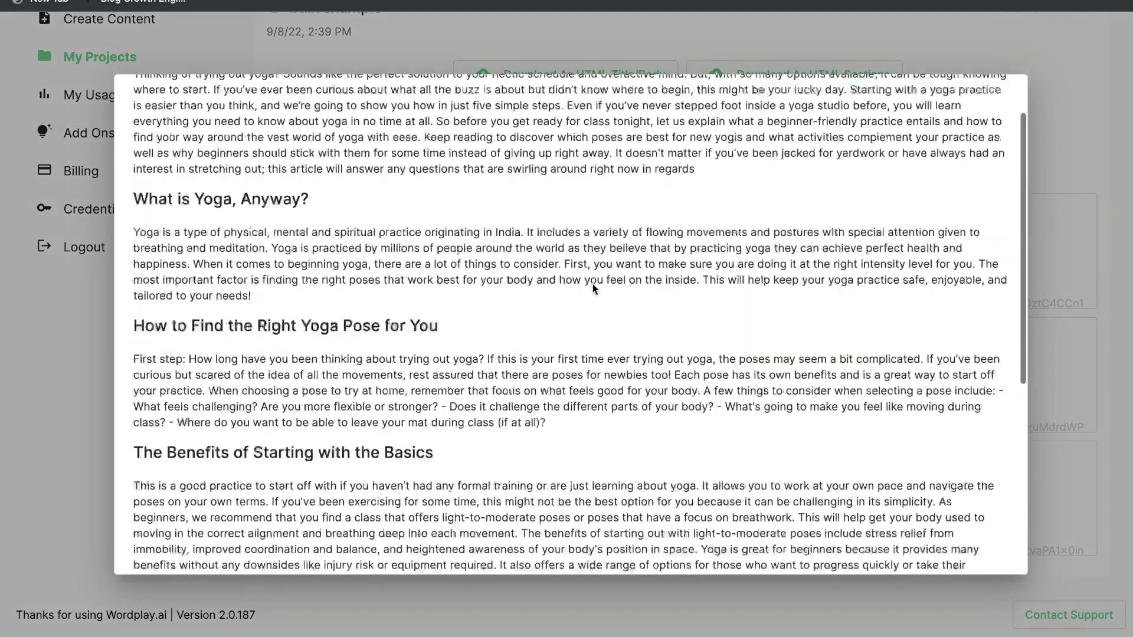
pyautogui.scroll(2, 593, 289)
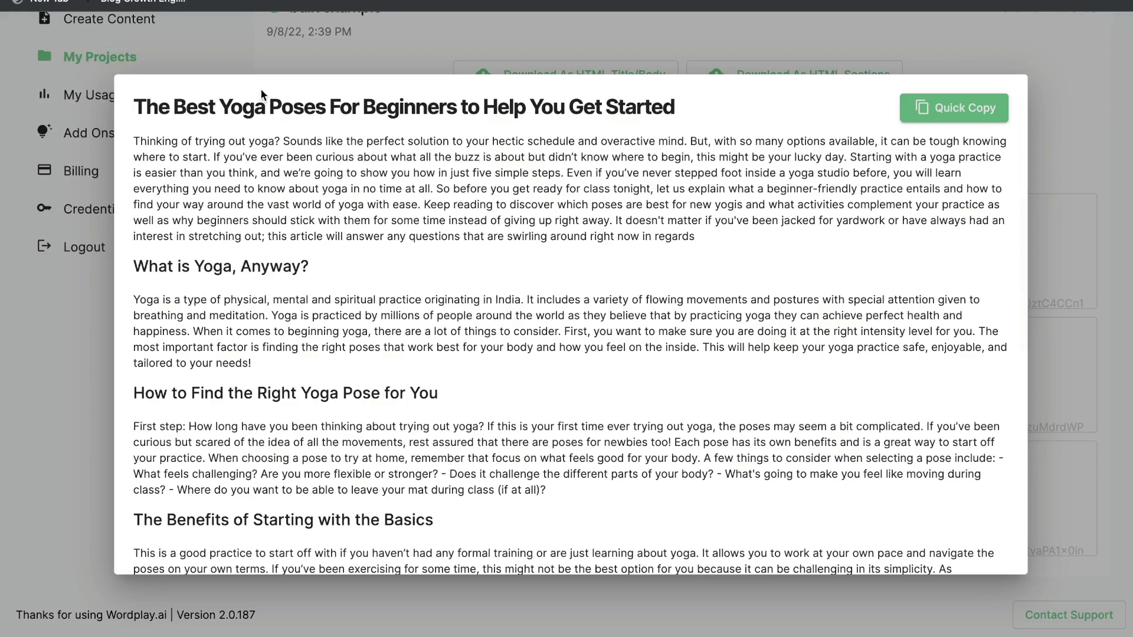
pyautogui.scroll(-5, 291, 269)
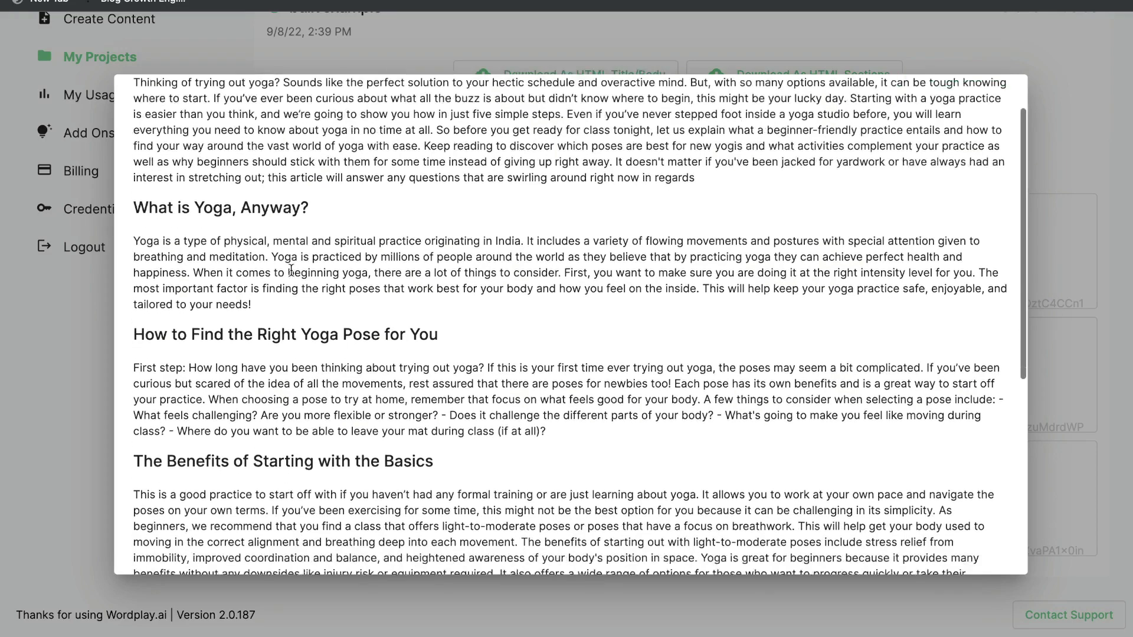
pyautogui.scroll(-6, 309, 300)
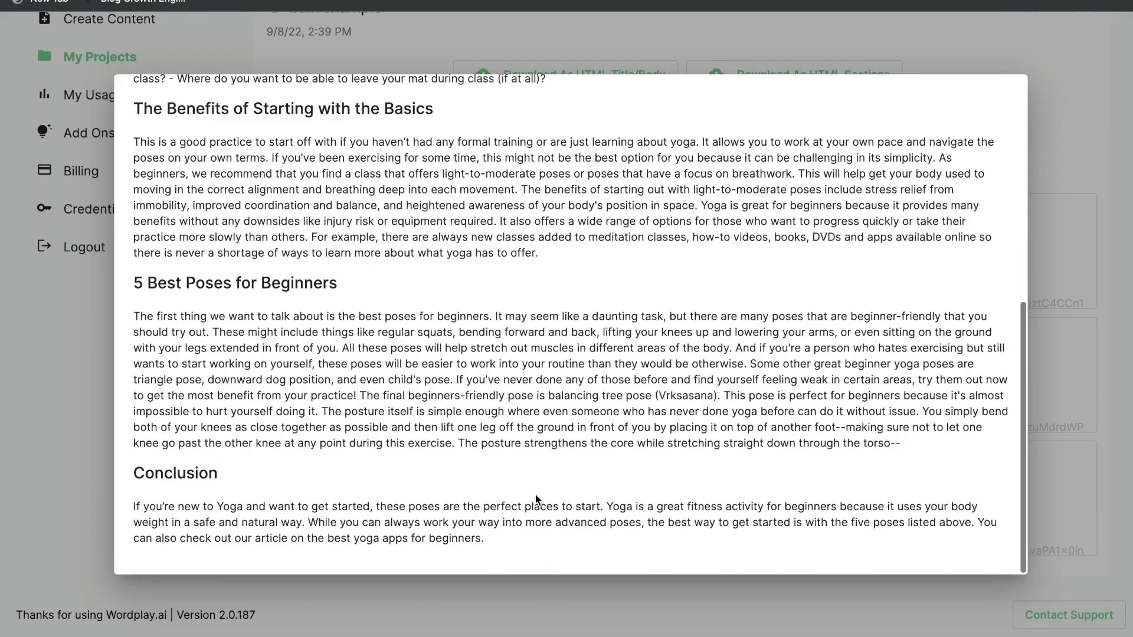
# - Select the previewed yoga article's full text, skim the article once more down to its conclusion, and close the preview
pyautogui.hotkey('ctrl', 'a')
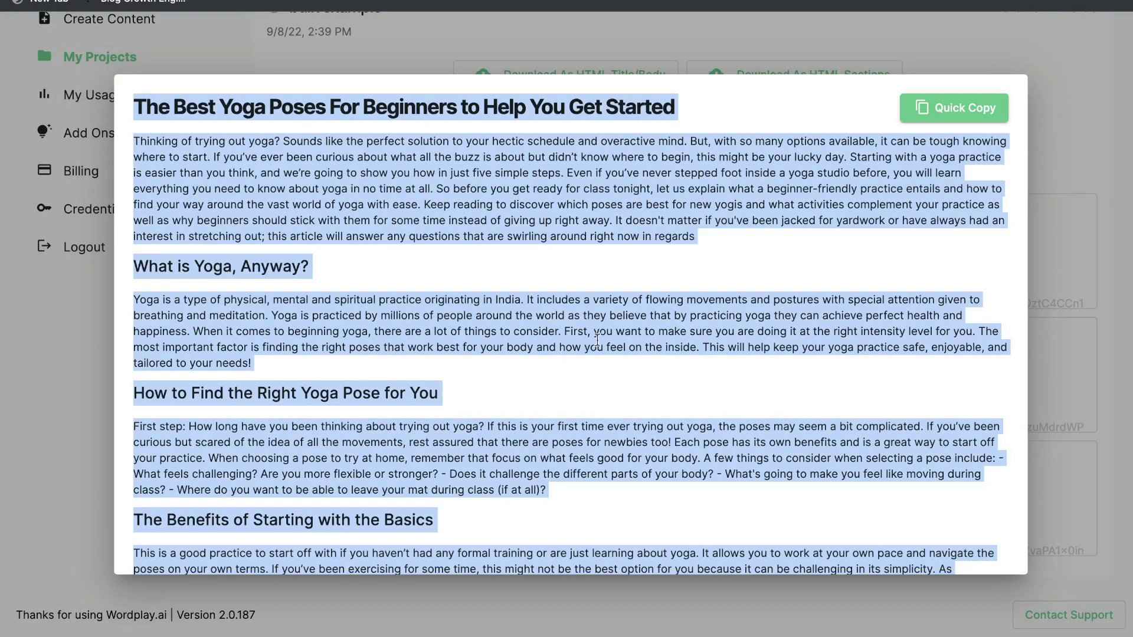
pyautogui.click(608, 284)
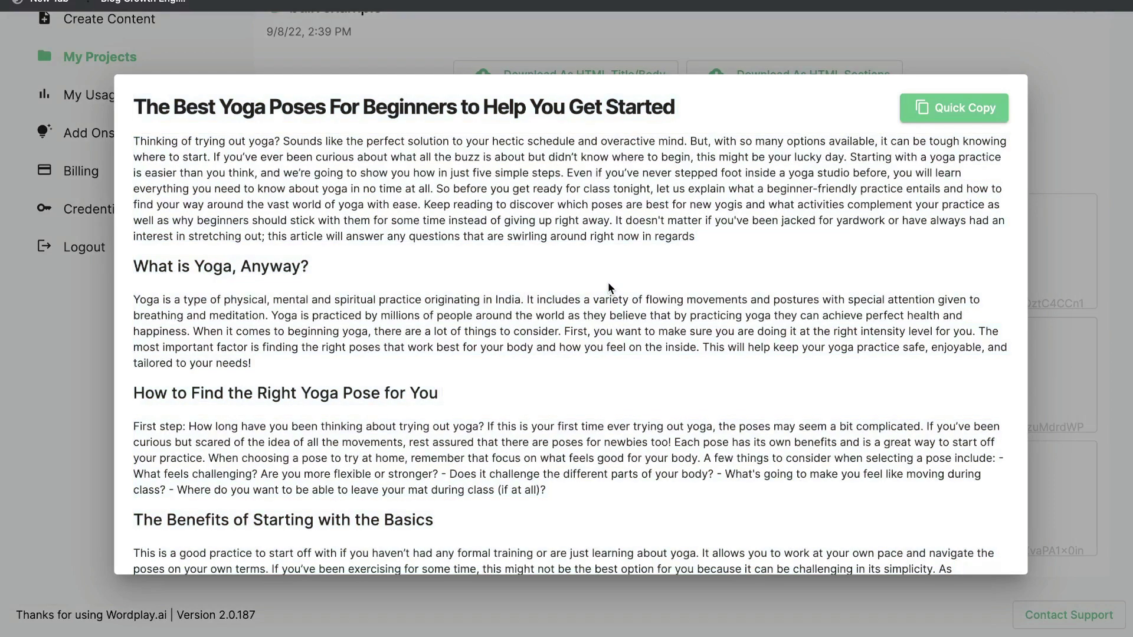
pyautogui.scroll(-7, 608, 282)
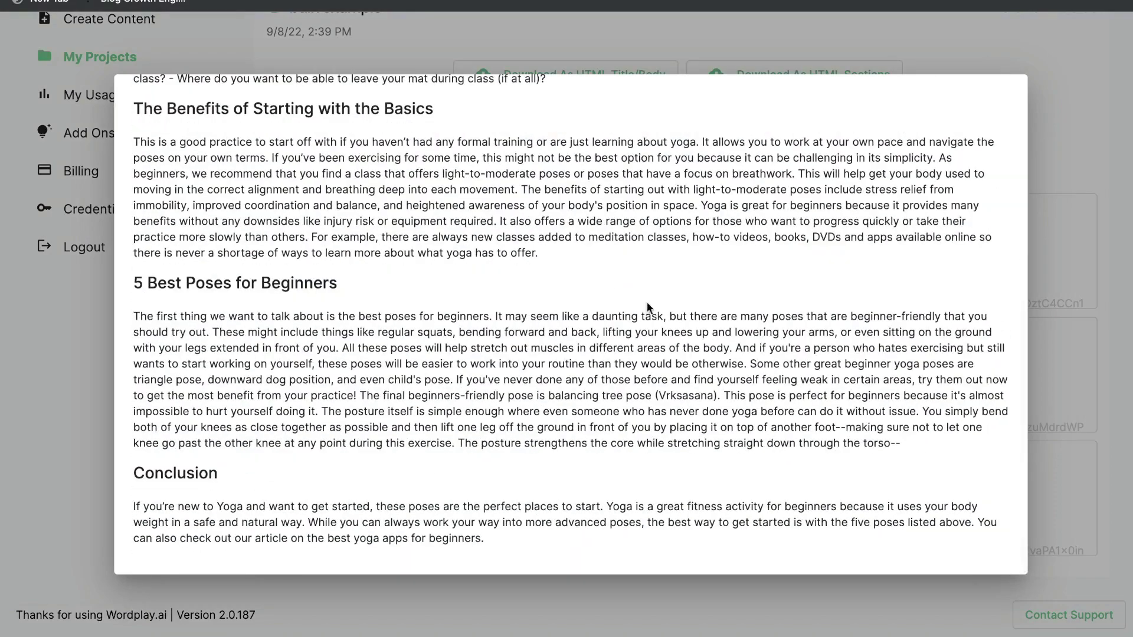
pyautogui.scroll(8, 720, 345)
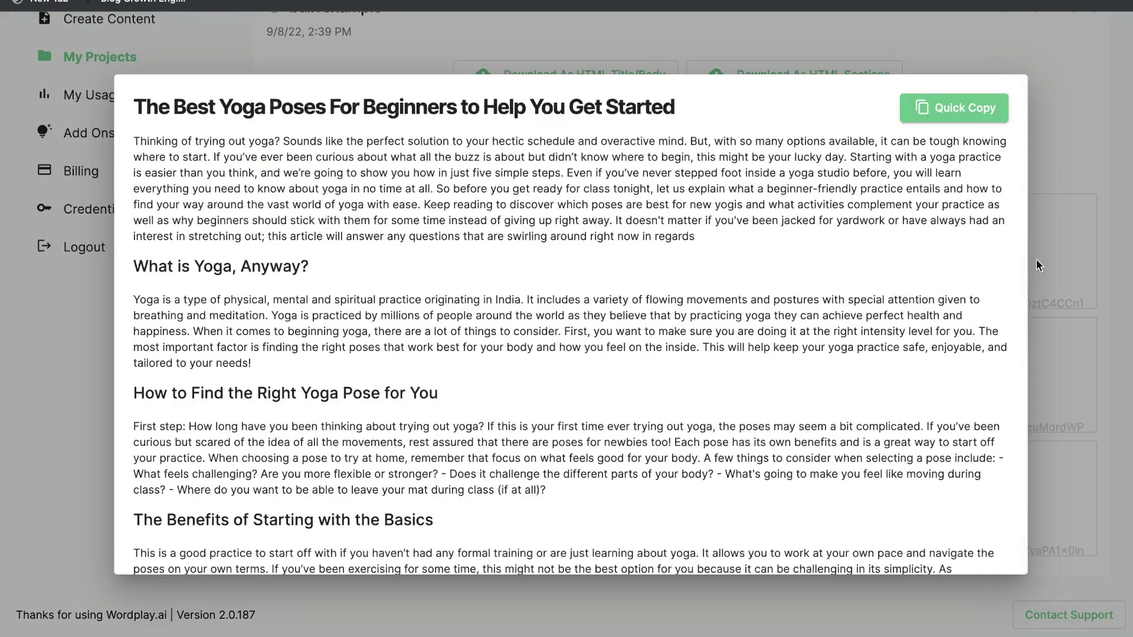
pyautogui.click(1091, 249)
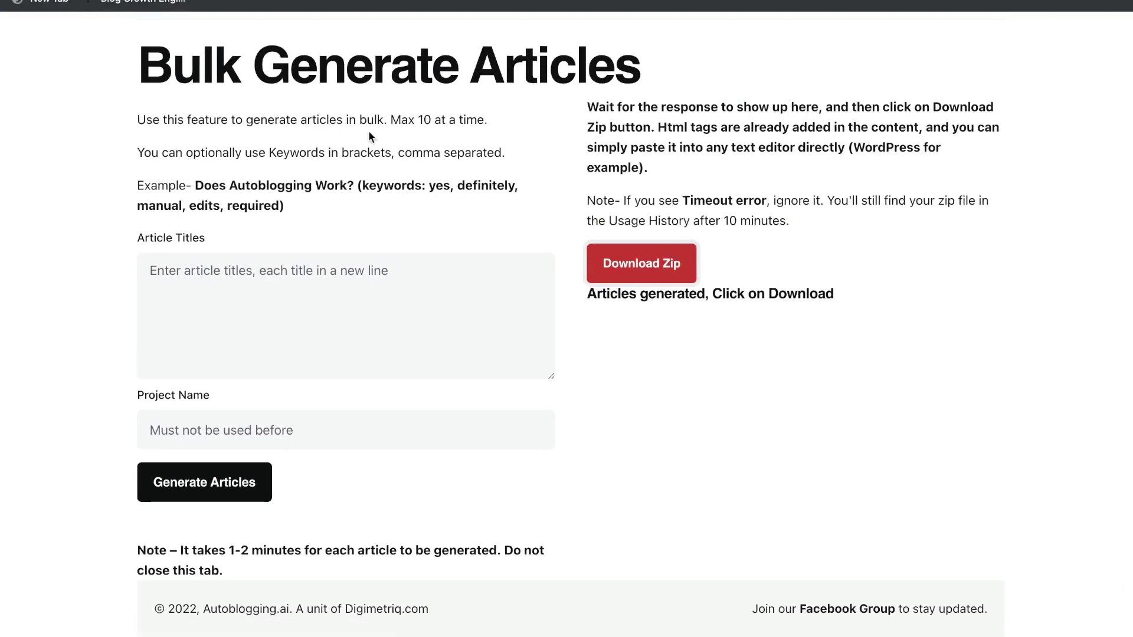
# - In the Pages document with Autoblogging's yoga article, move the "Introduction" and "The benefits of yoga for beginners" headings onto their own lines
pyautogui.moveTo(132, 89); pyautogui.dragTo(590, 110)
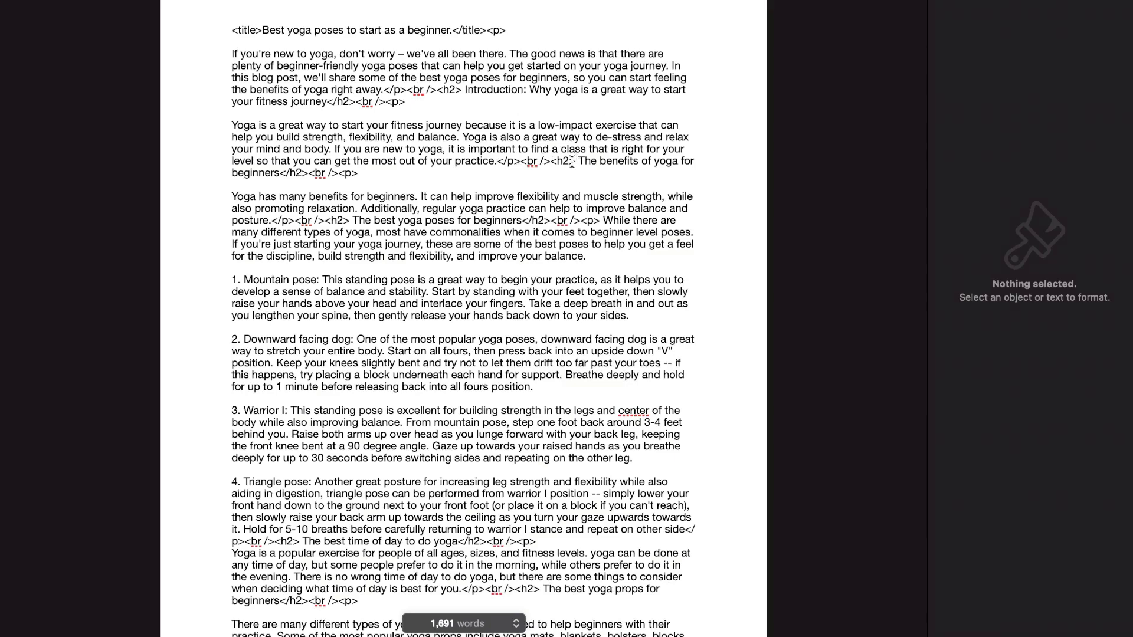
pyautogui.click(497, 160)
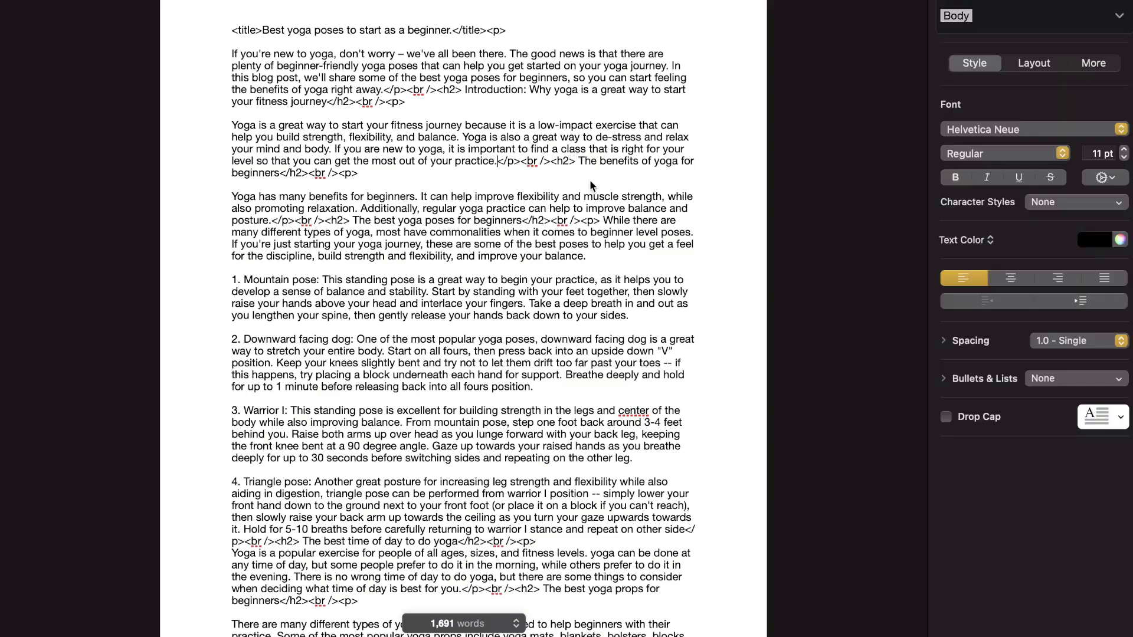
pyautogui.press('Return')
pyautogui.press('Return')
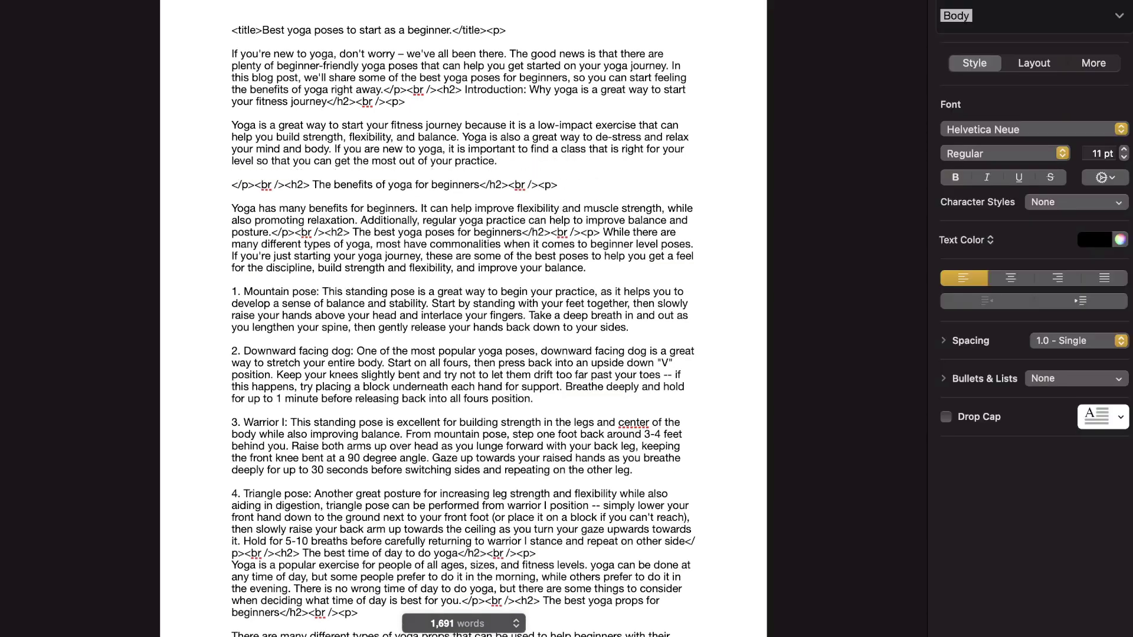
pyautogui.click(382, 90)
pyautogui.press('Return')
pyautogui.press('Return')
pyautogui.click(352, 257)
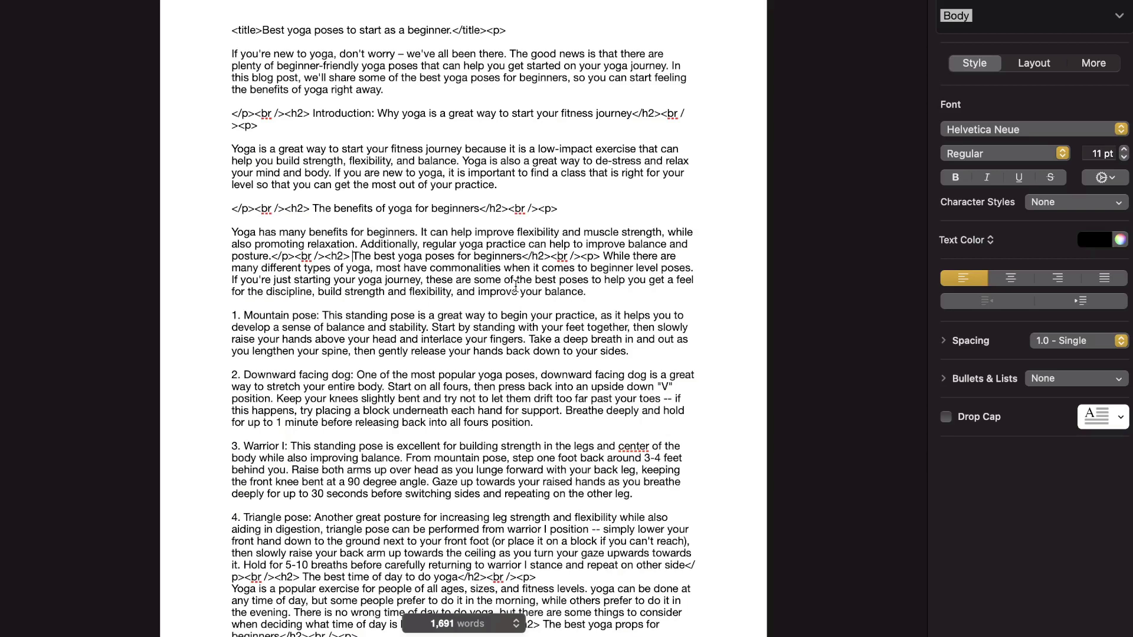
# - Read through Autoblogging's yoga article from the introduction and benefits past the numbered poses to the yoga props section
pyautogui.scroll(-5, 515, 286)
pyautogui.scroll(7, 470, 224)
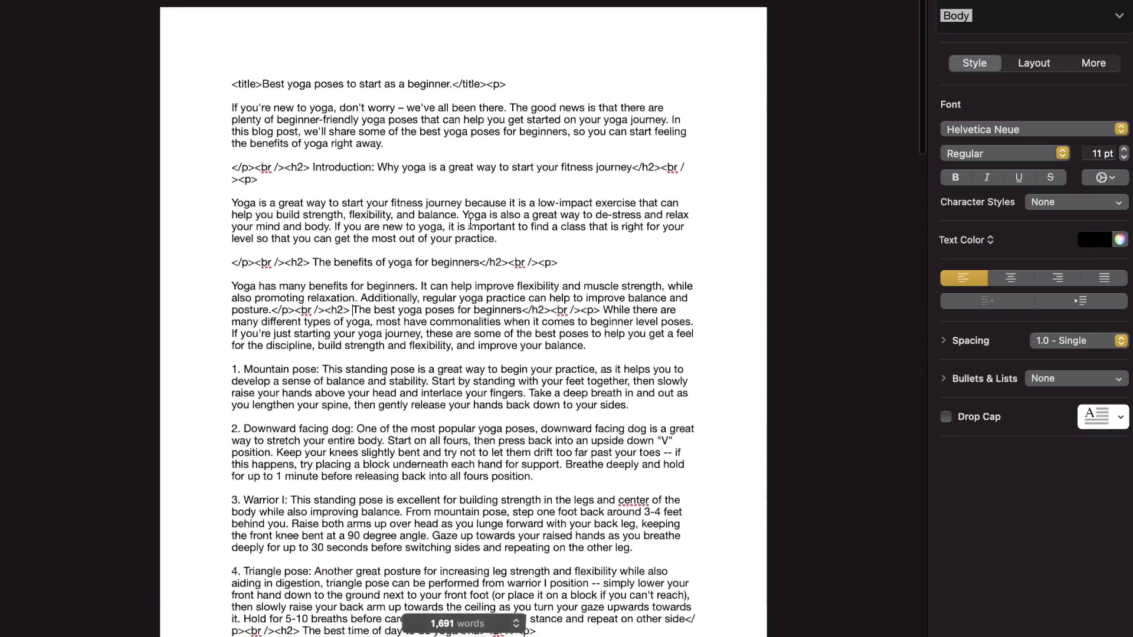
pyautogui.scroll(-2, 470, 224)
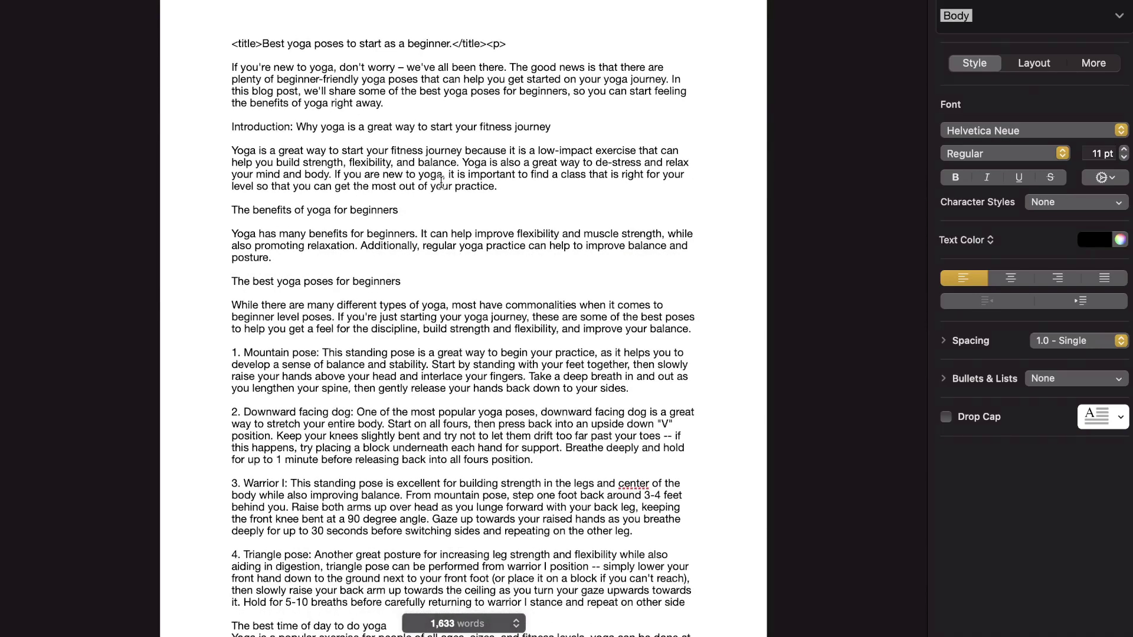
pyautogui.scroll(-2, 503, 259)
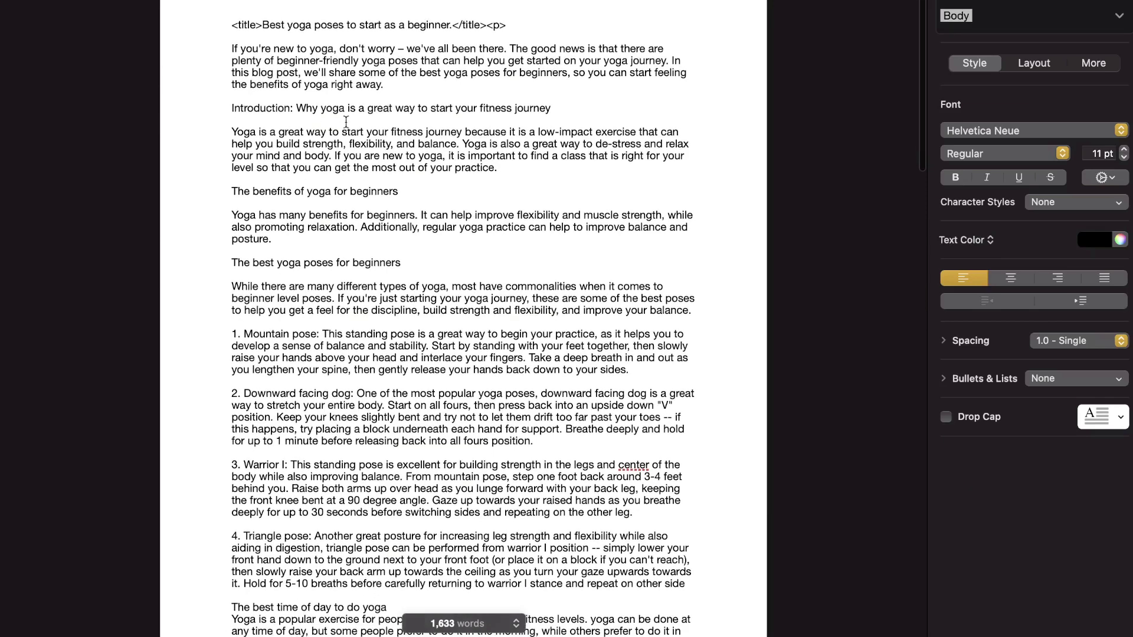
pyautogui.scroll(-2, 382, 144)
pyautogui.scroll(-2, 356, 221)
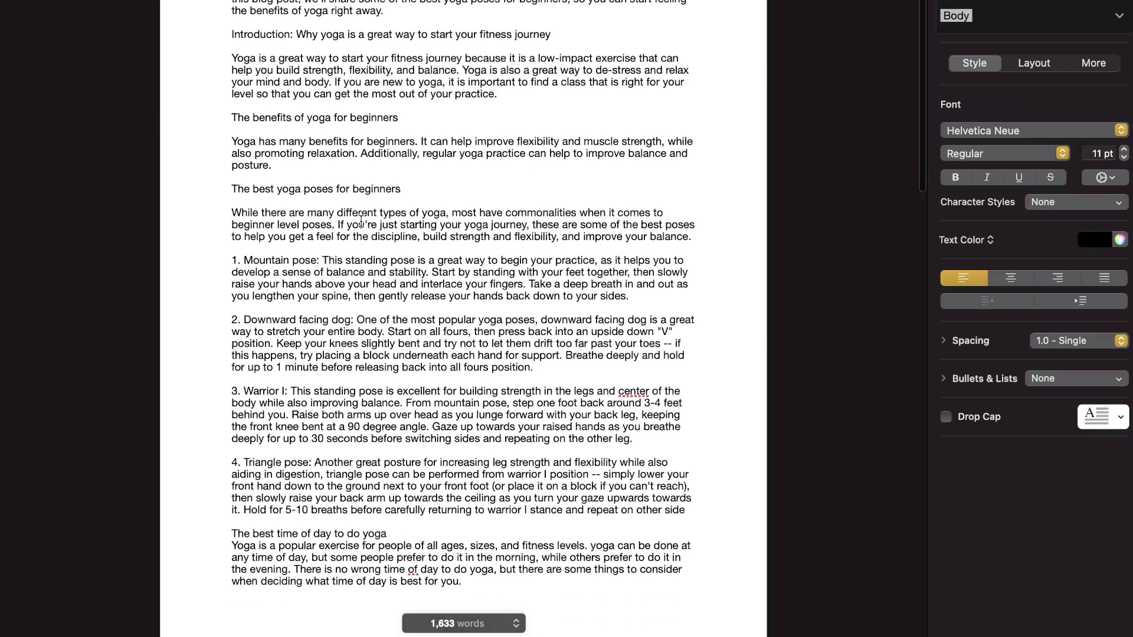
pyautogui.scroll(-4, 326, 131)
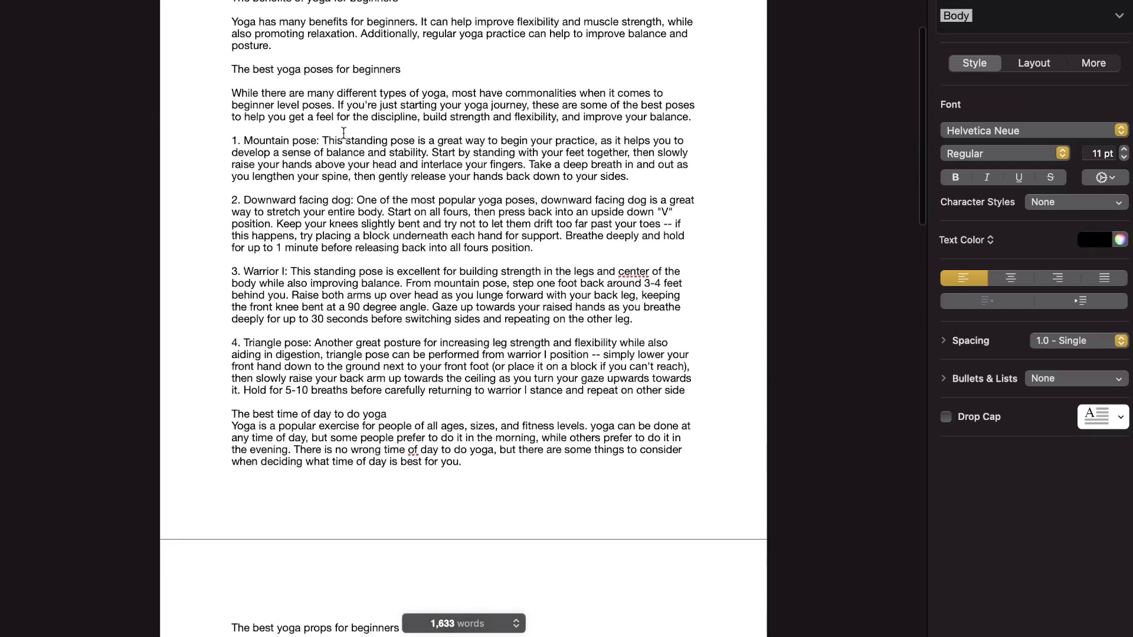
pyautogui.scroll(-15, 312, 67)
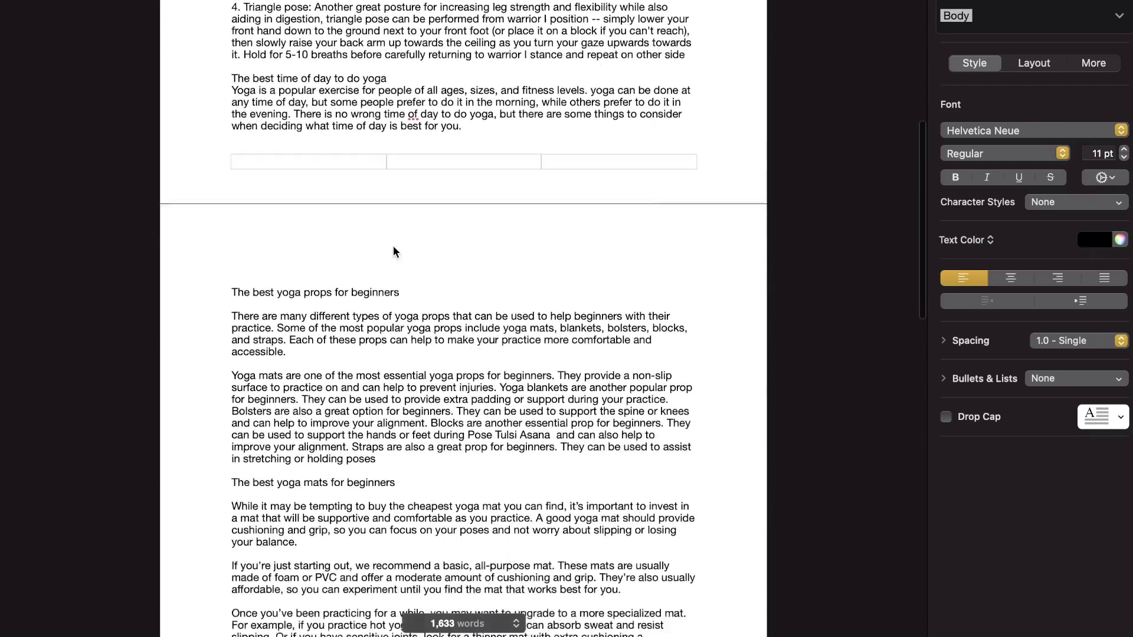
# - Examine the article's later sections on yoga mats, apps, classes, retreats and books for how well they fit the topic
pyautogui.moveTo(303, 266); pyautogui.dragTo(354, 260)
pyautogui.scroll(-8, 388, 313)
pyautogui.scroll(-4, 354, 261)
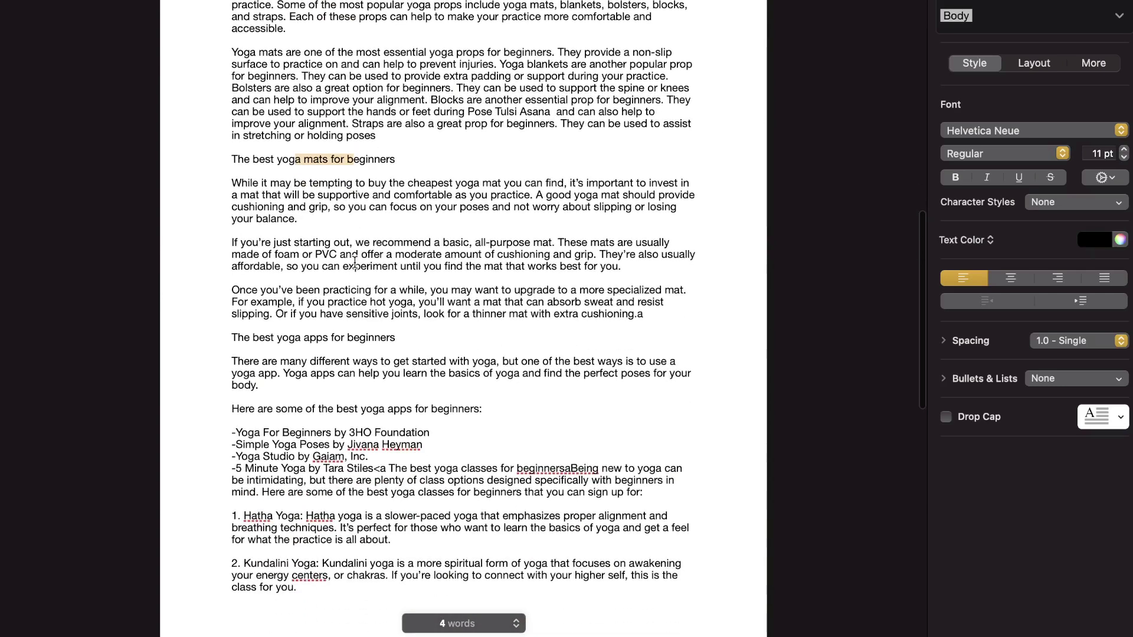
pyautogui.click(298, 171)
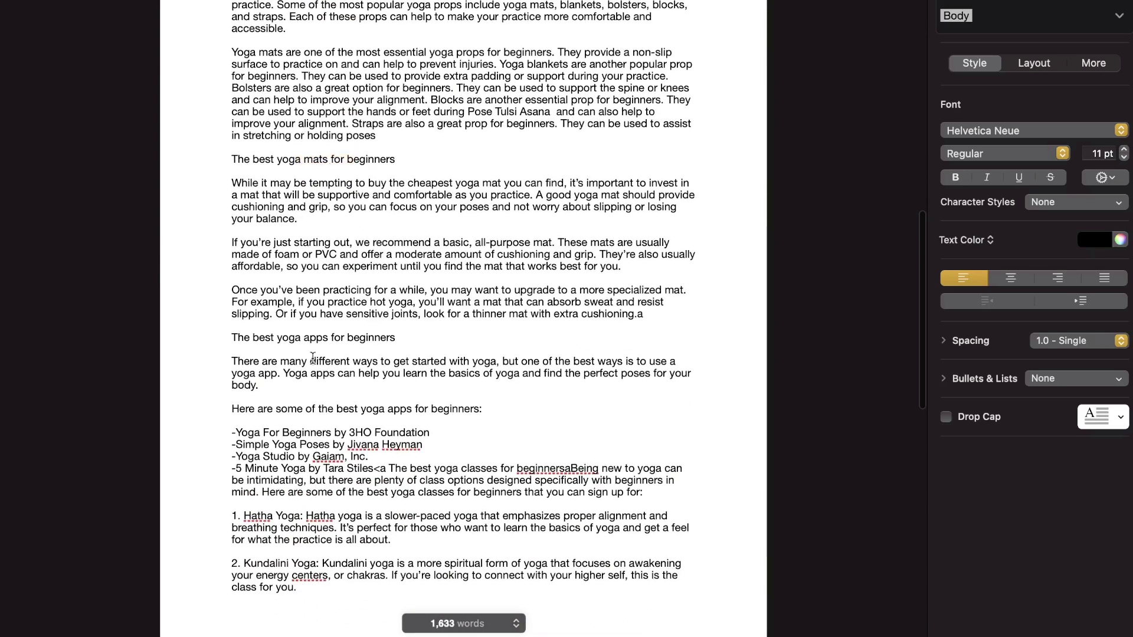
pyautogui.scroll(-2, 361, 361)
pyautogui.scroll(-5, 361, 361)
pyautogui.scroll(-2, 364, 325)
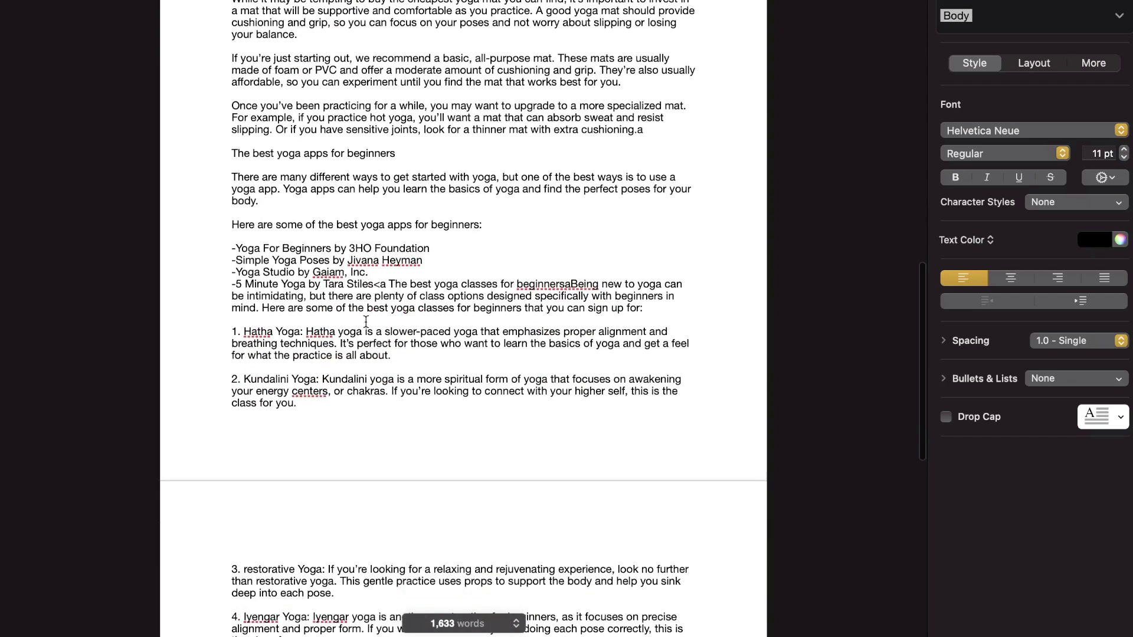
pyautogui.scroll(-8, 366, 322)
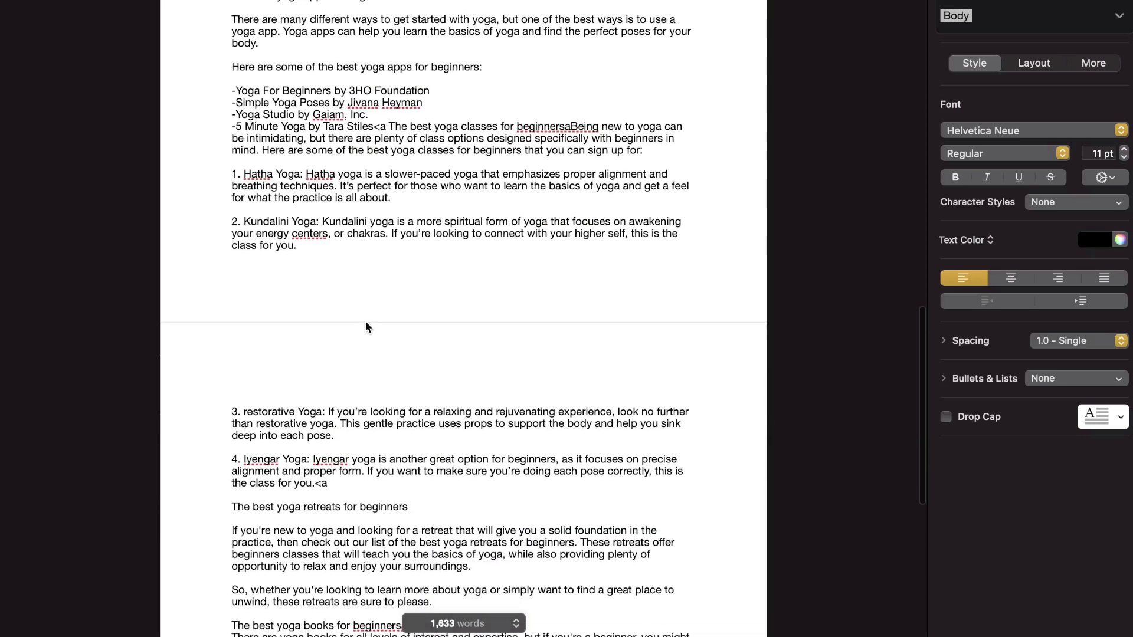
pyautogui.scroll(-2, 366, 327)
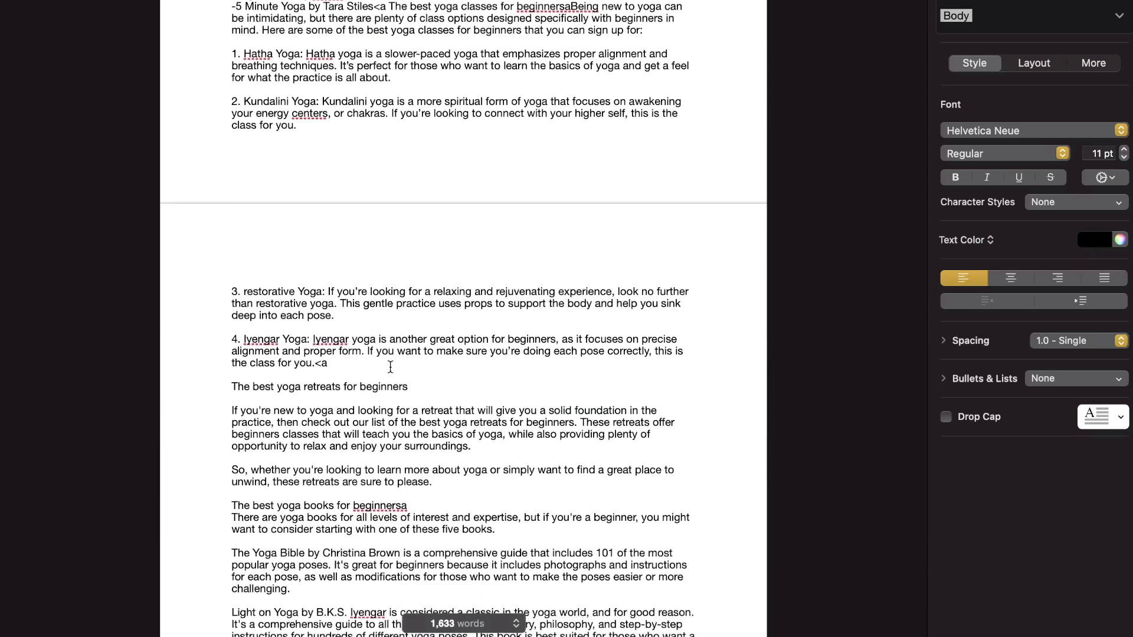
pyautogui.scroll(-1, 390, 367)
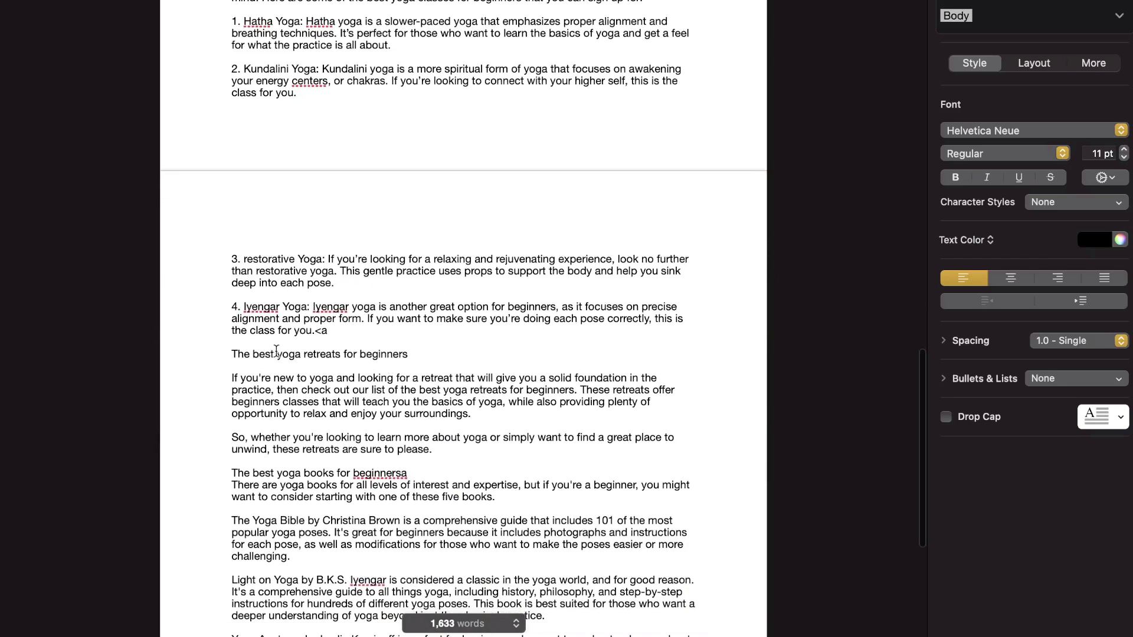
pyautogui.moveTo(304, 355); pyautogui.dragTo(393, 355)
pyautogui.scroll(-5, 392, 355)
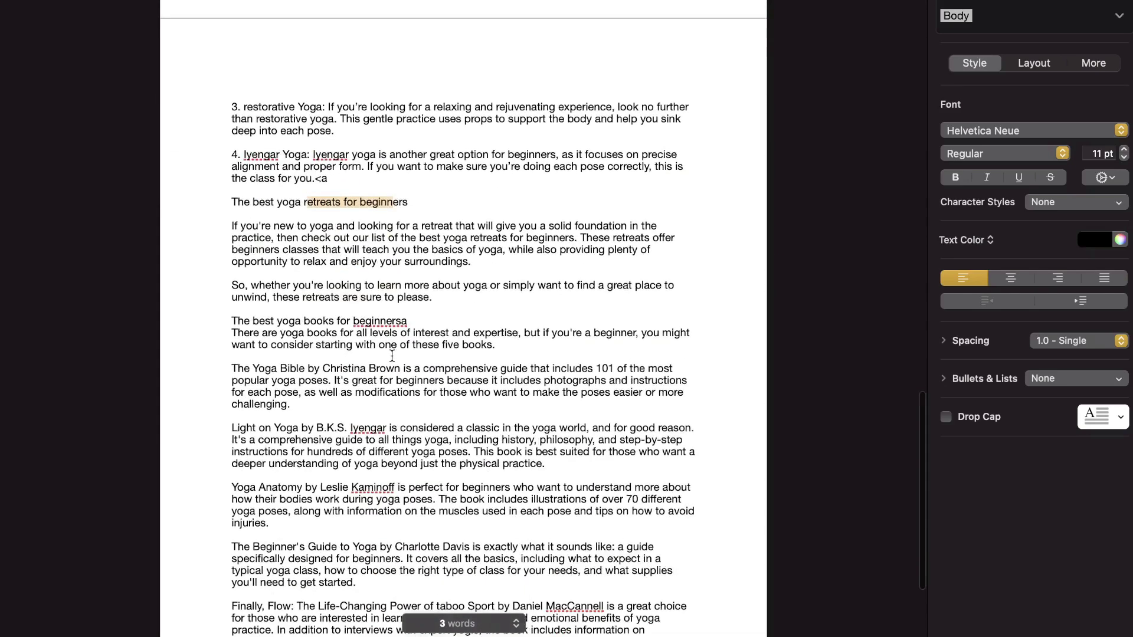
# - Read the yoga books section to the end of Autoblogging's article and return to the article's title
pyautogui.scroll(-4, 391, 356)
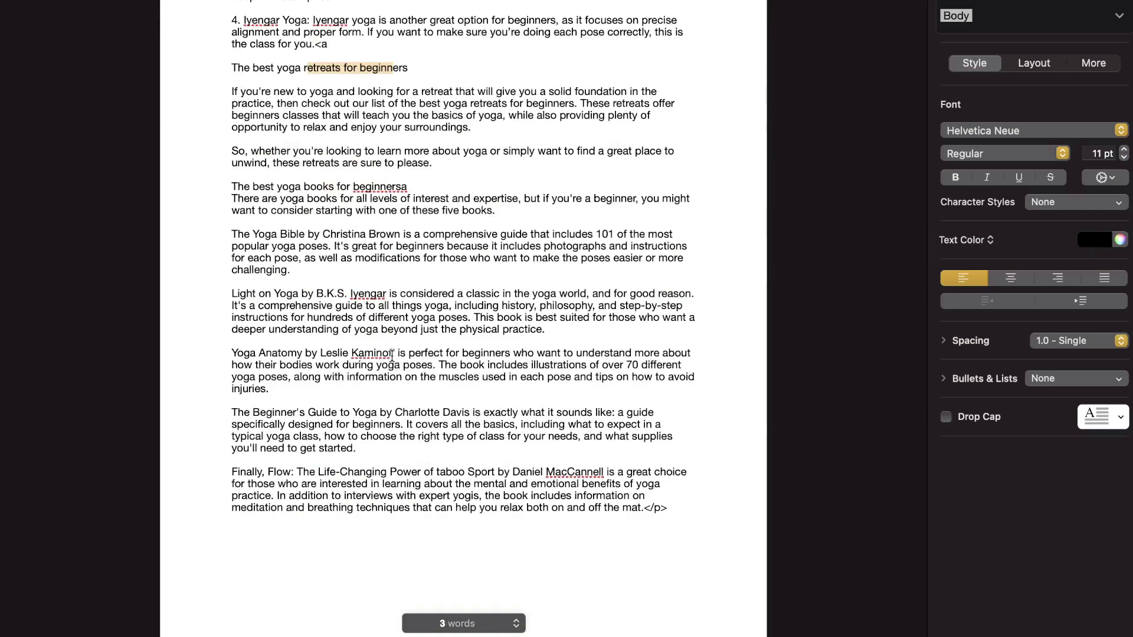
pyautogui.scroll(15, 392, 355)
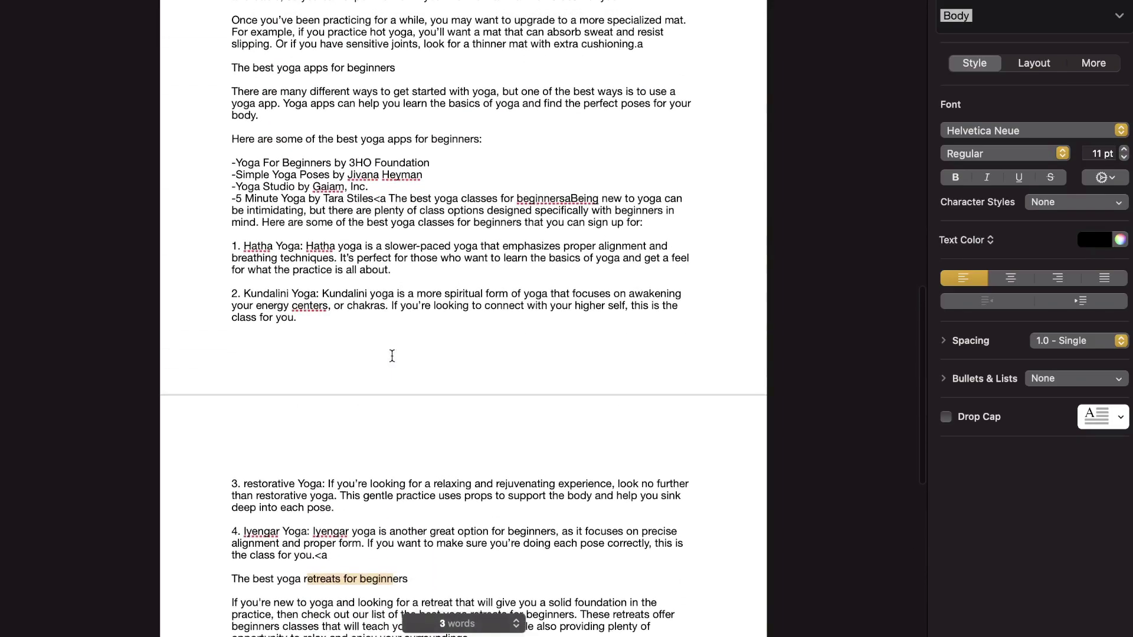
pyautogui.scroll(20, 392, 355)
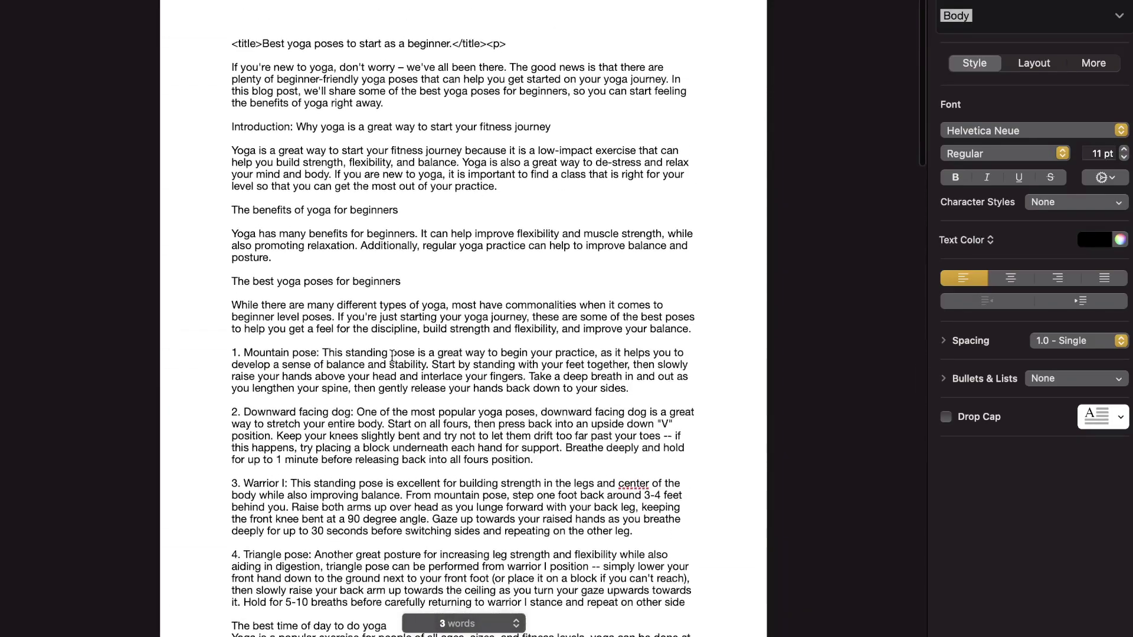
# - Check the word count of the whole yoga document and return to the Wordplay project's article list
pyautogui.click(231, 59)
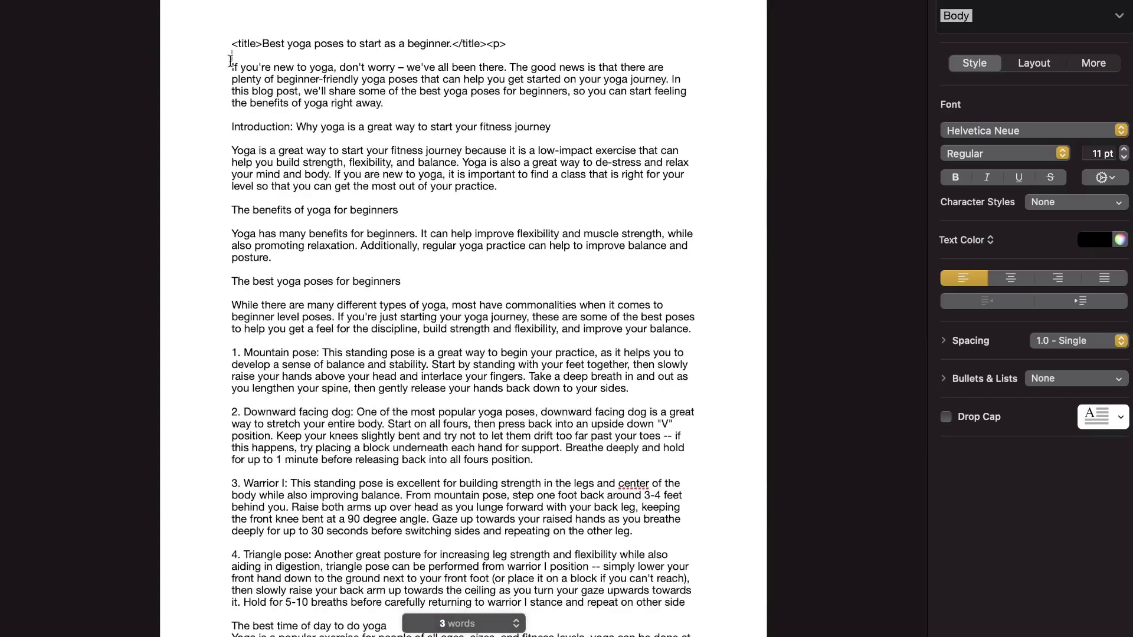
pyautogui.scroll(-20, 464, 619)
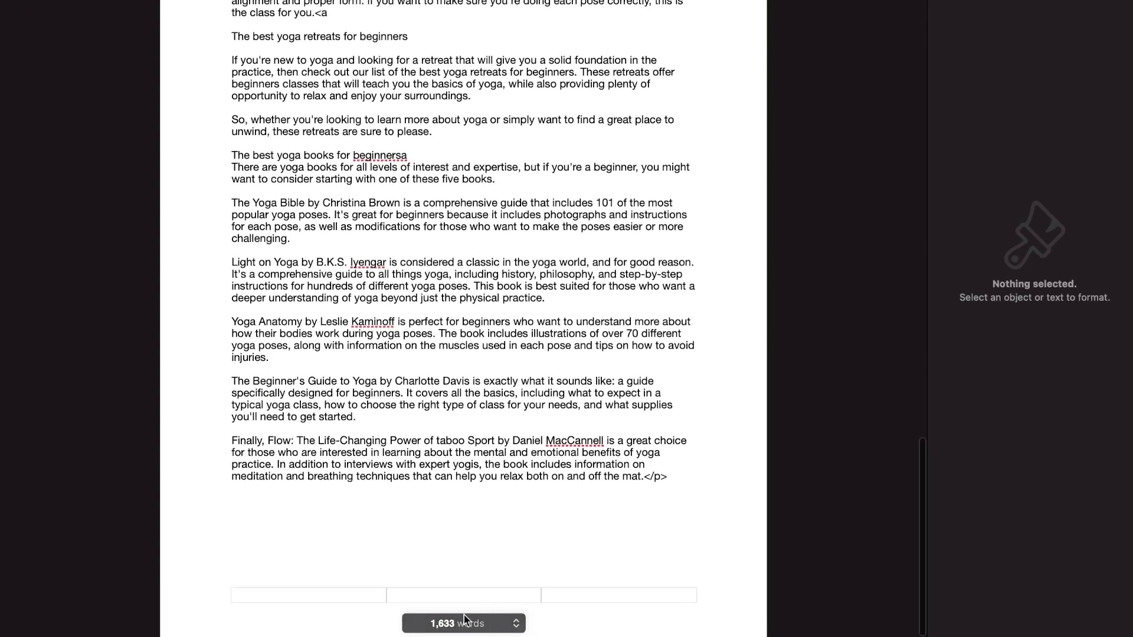
pyautogui.scroll(20, 464, 619)
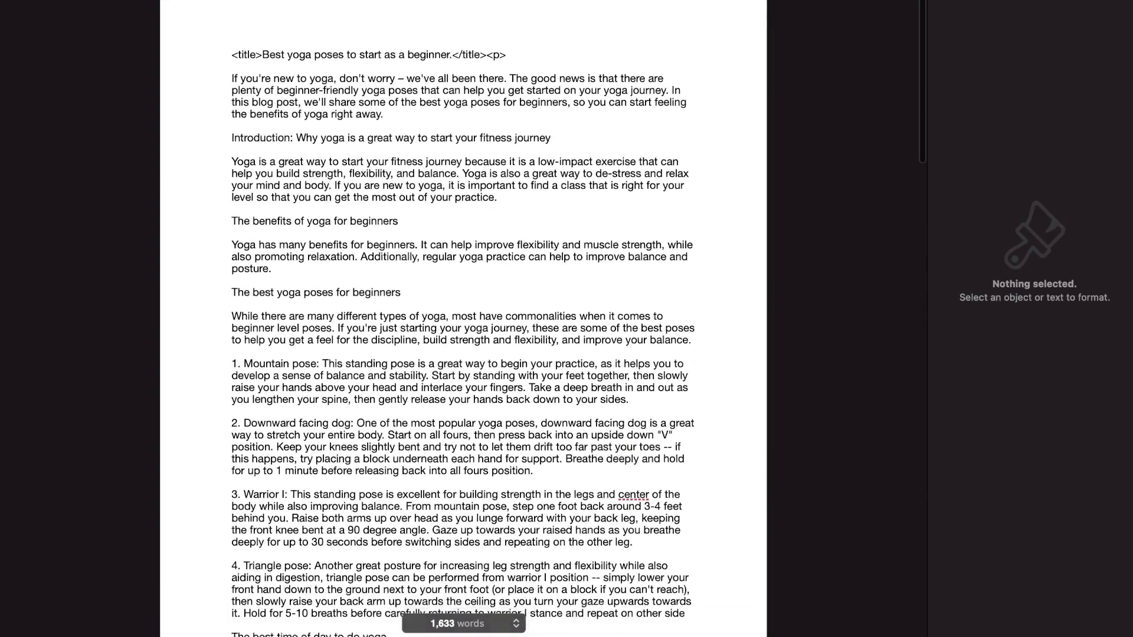
pyautogui.scroll(-1, 463, 319)
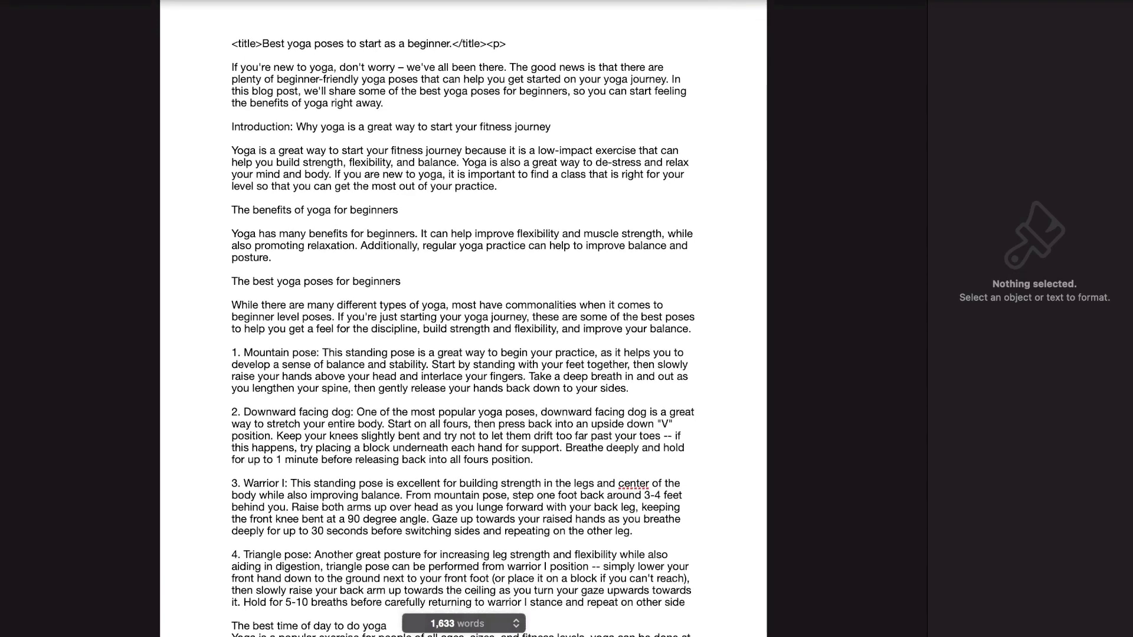
pyautogui.press('super+w')
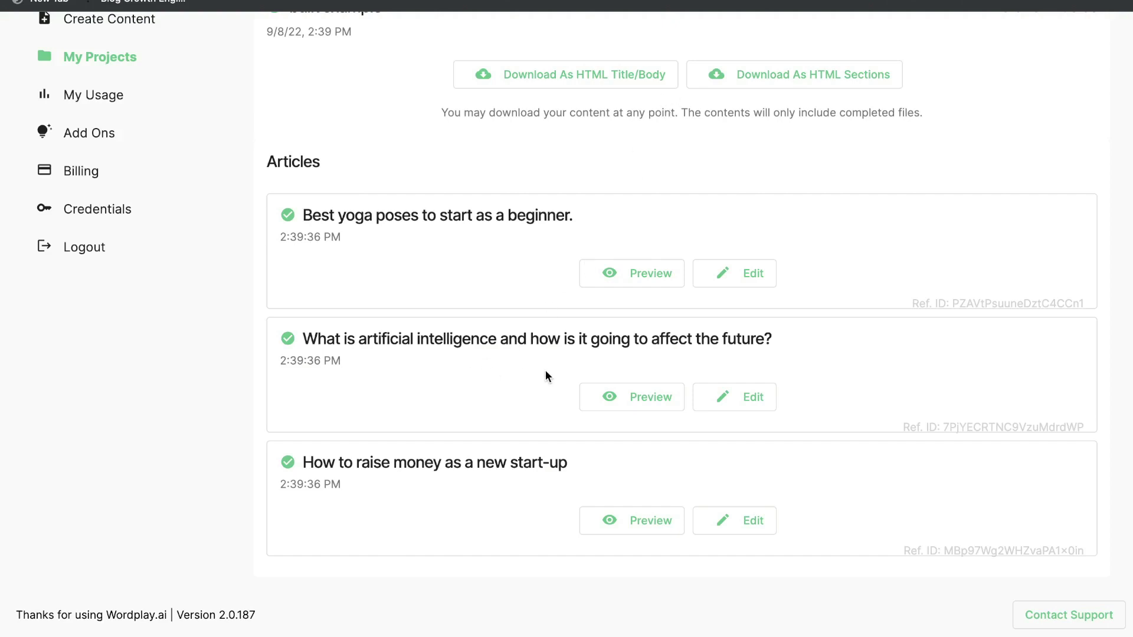
# - Preview Wordplay's article on artificial intelligence and the future, and read its sections through to "Final Words"
pyautogui.click(616, 394)
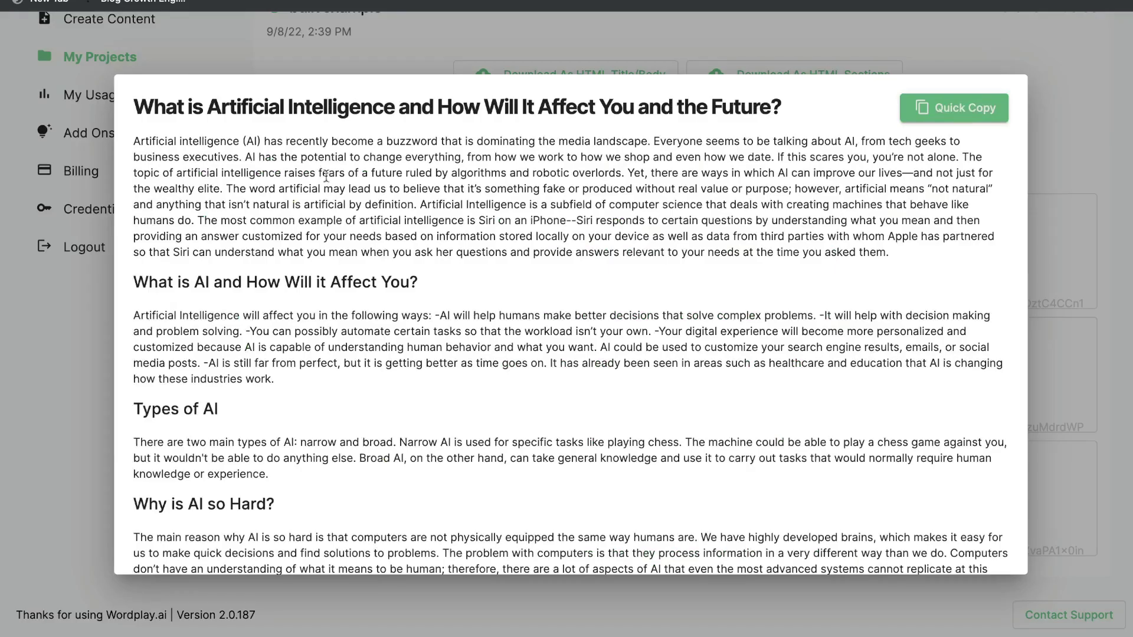
pyautogui.scroll(-5, 283, 364)
pyautogui.scroll(-2, 283, 364)
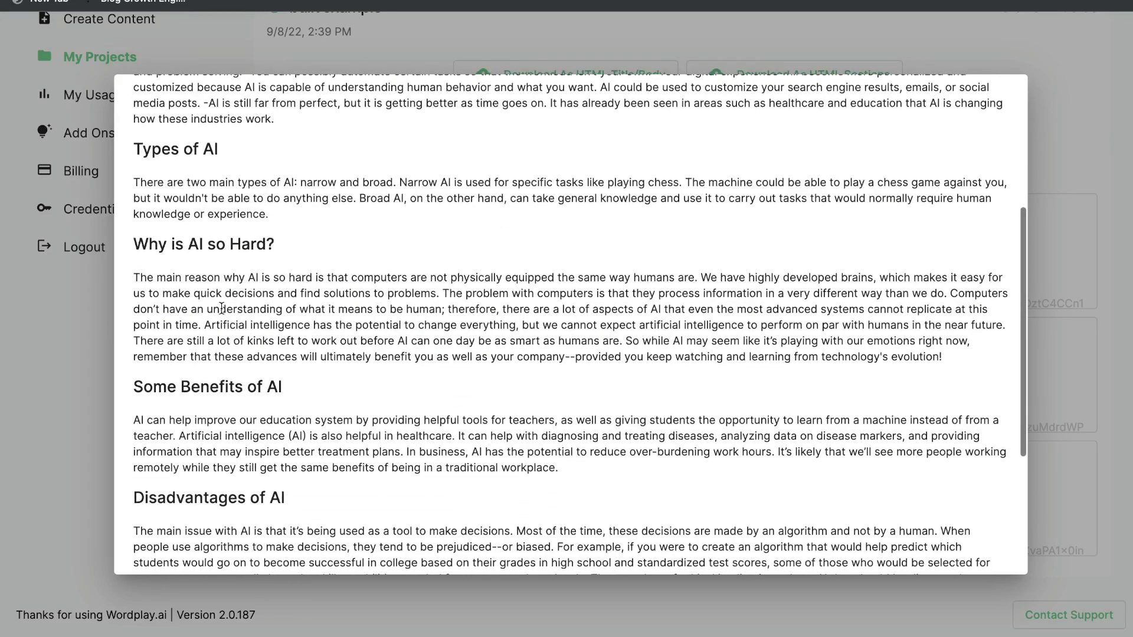
pyautogui.scroll(-1, 267, 293)
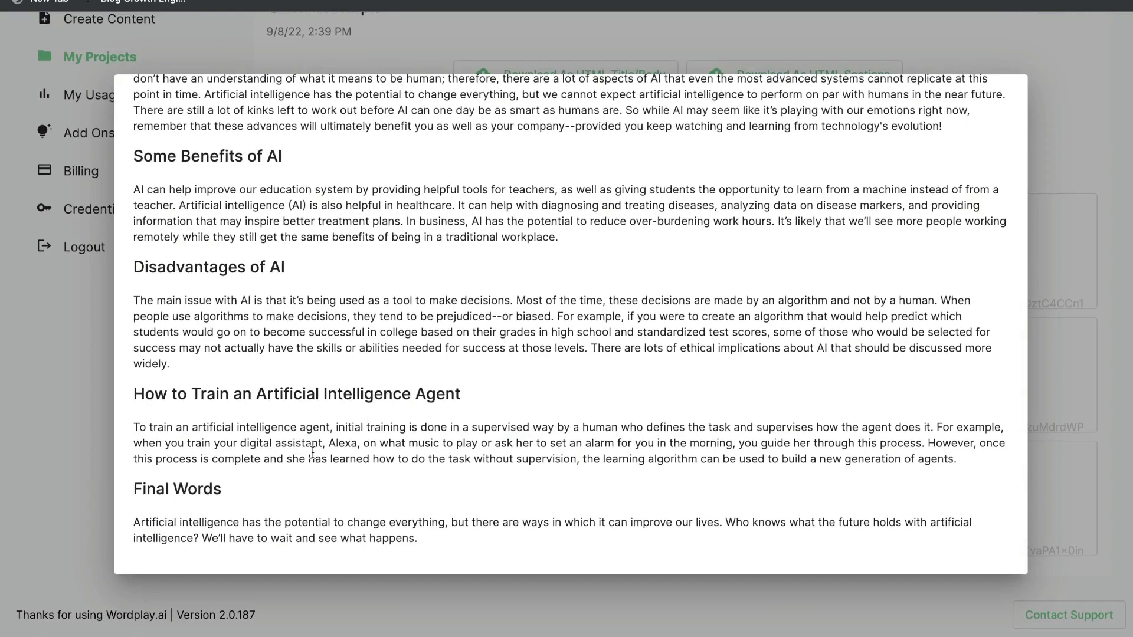
pyautogui.tripleClick(328, 388)
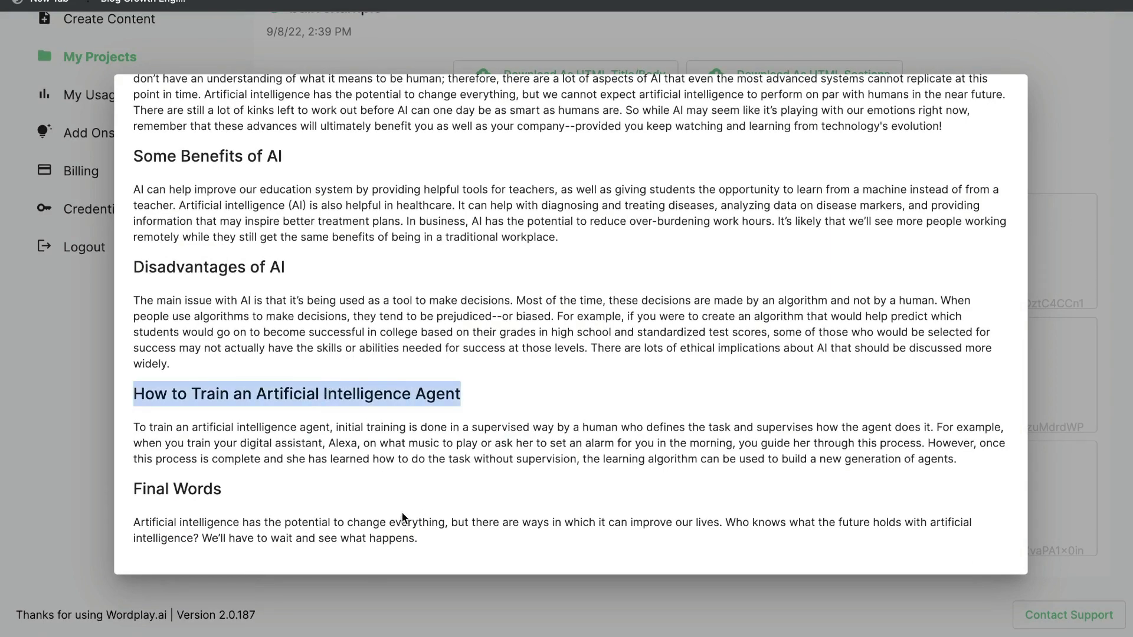
pyautogui.click(424, 536)
# - Select the previewed AI article's full text, count its words with Word Counter Plus, and close the count
pyautogui.moveTo(425, 554); pyautogui.dragTo(295, 12)
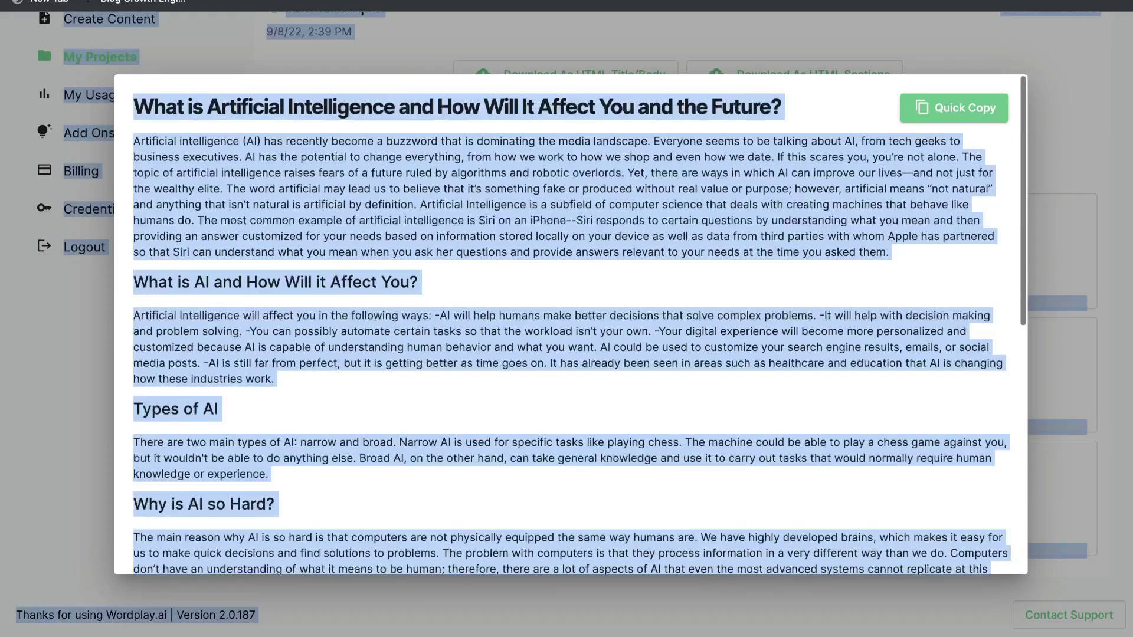
pyautogui.rightClick(231, 175)
pyautogui.moveTo(312, 398)
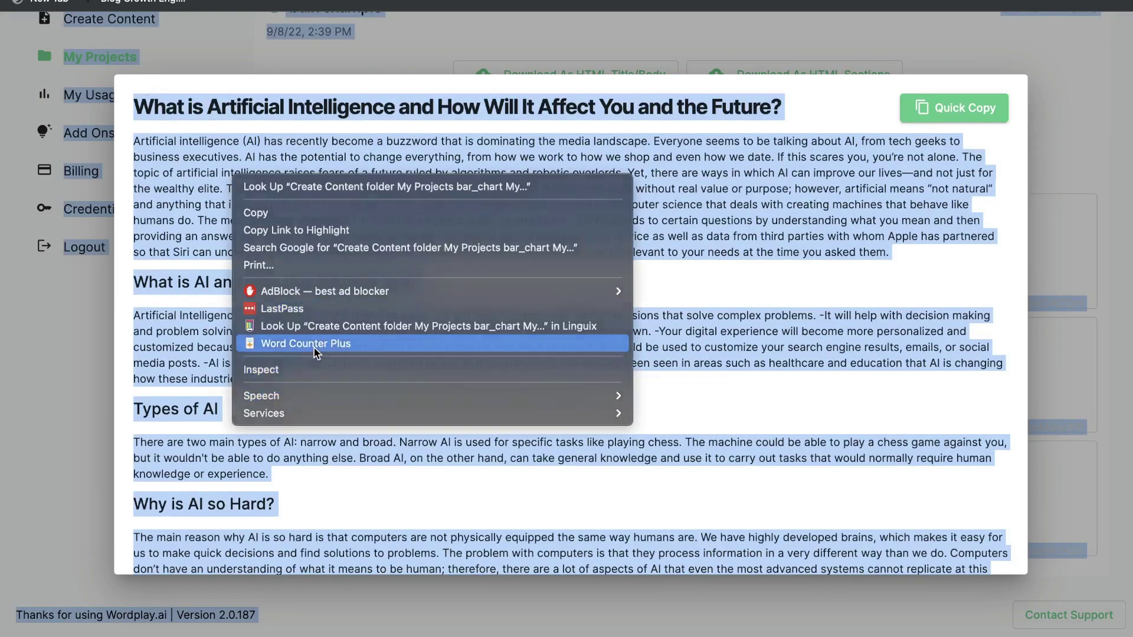
pyautogui.click(307, 343)
pyautogui.click(1039, 197)
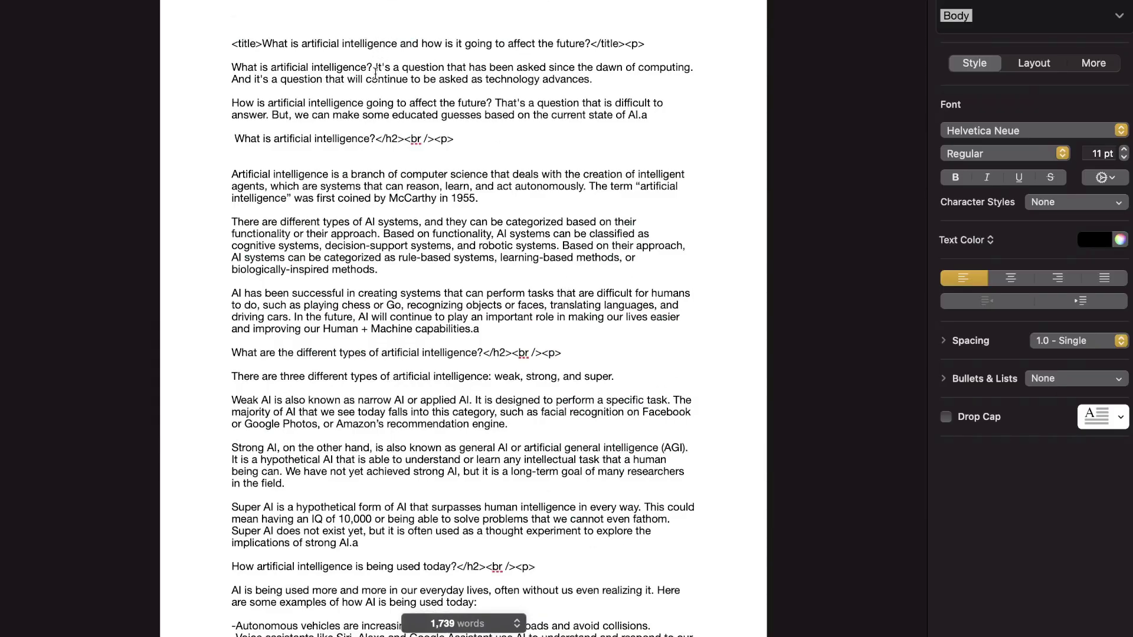
# - Read Autoblogging's artificial intelligence article in Pages from the introduction through its types, uses, future, ethics, society and economy sections
pyautogui.scroll(-2, 400, 102)
pyautogui.scroll(-3, 400, 102)
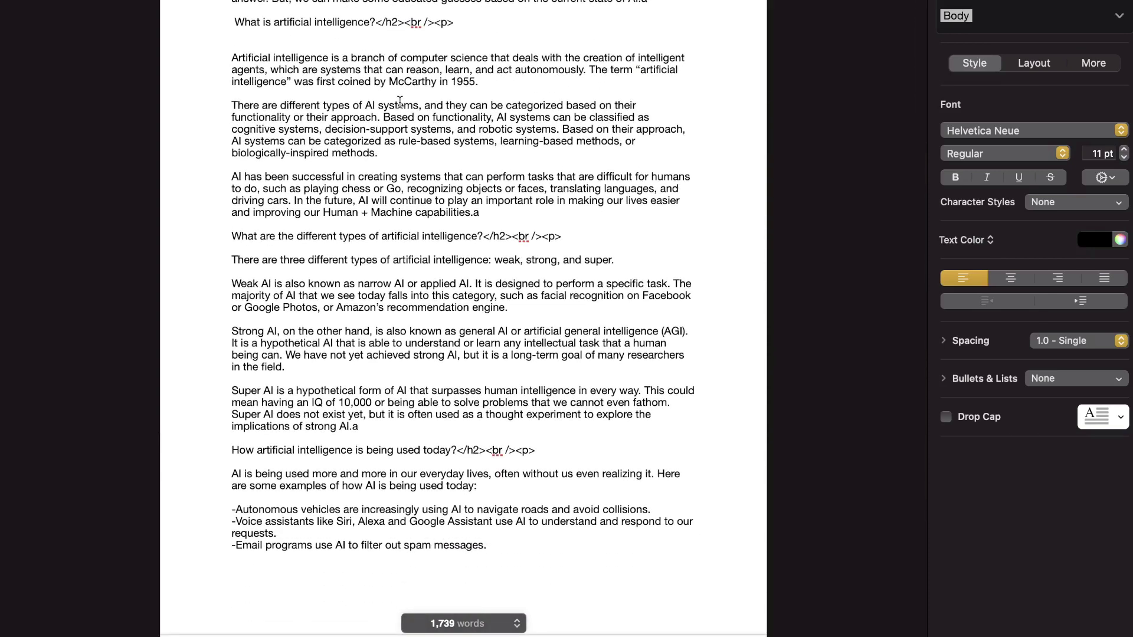
pyautogui.scroll(-2, 400, 102)
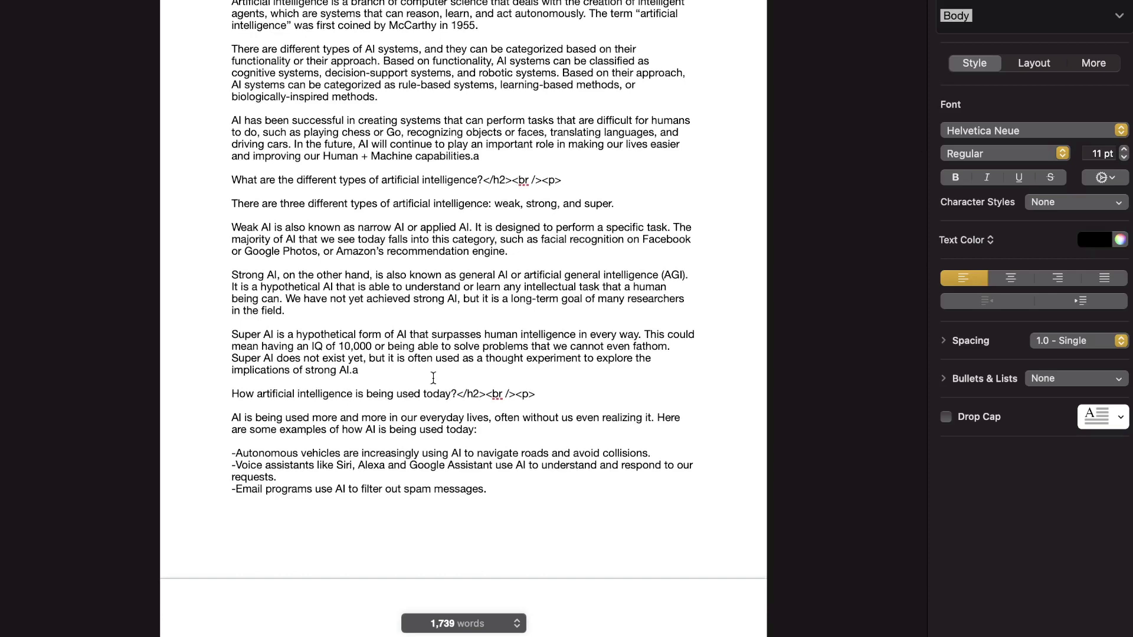
pyautogui.scroll(-1, 433, 378)
pyautogui.tripleClick(384, 372)
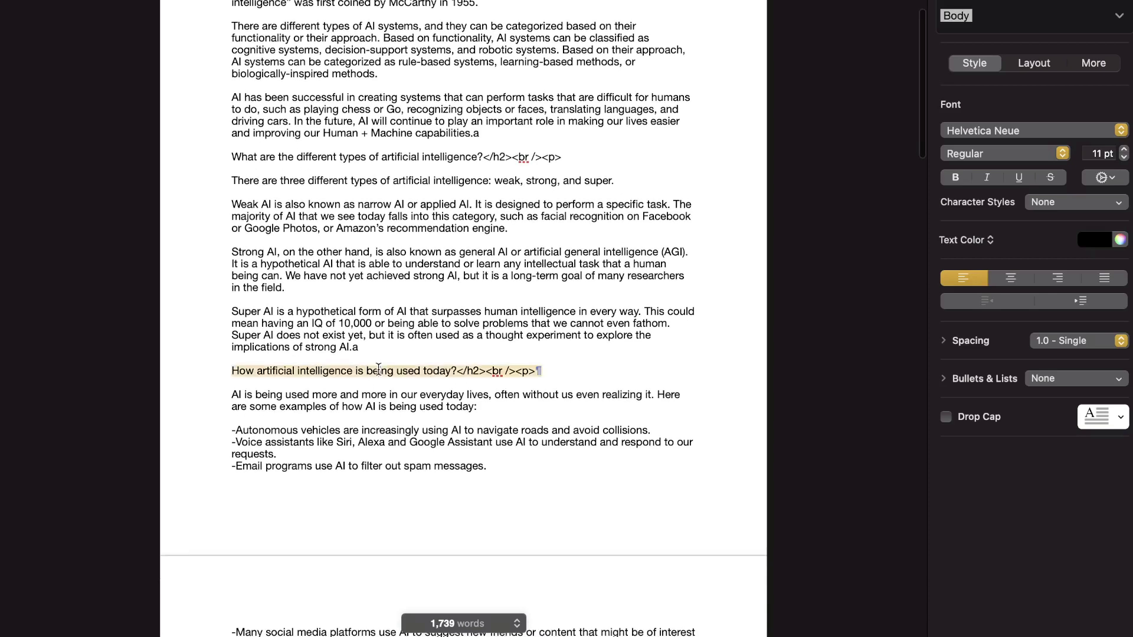
pyautogui.scroll(-10, 384, 372)
pyautogui.doubleClick(360, 311)
pyautogui.scroll(-5, 370, 388)
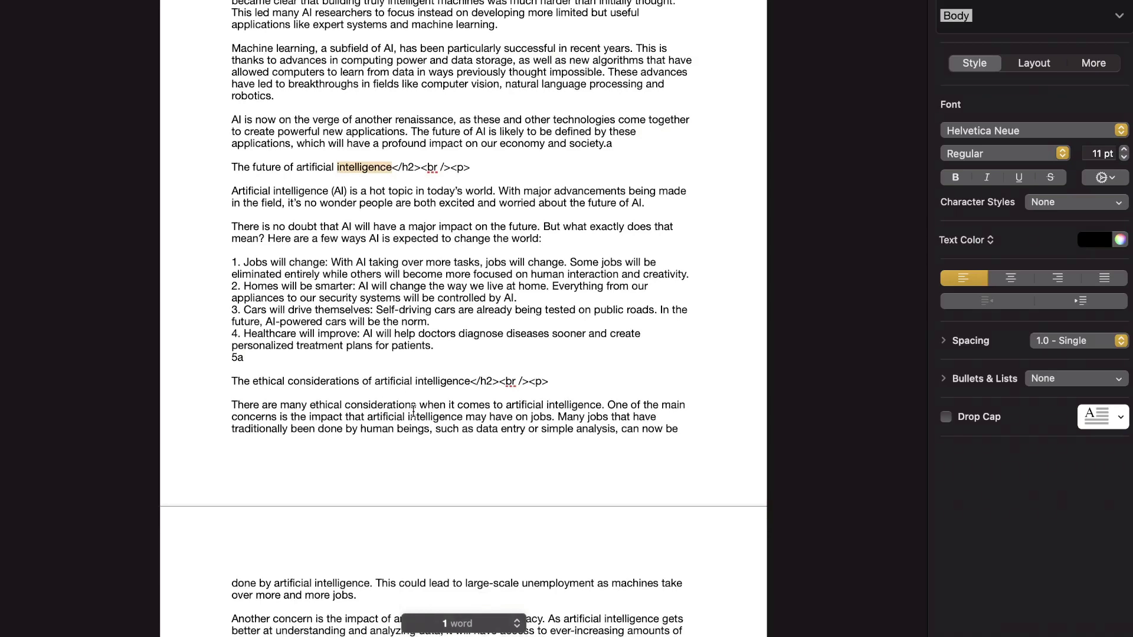
pyautogui.scroll(-14, 400, 384)
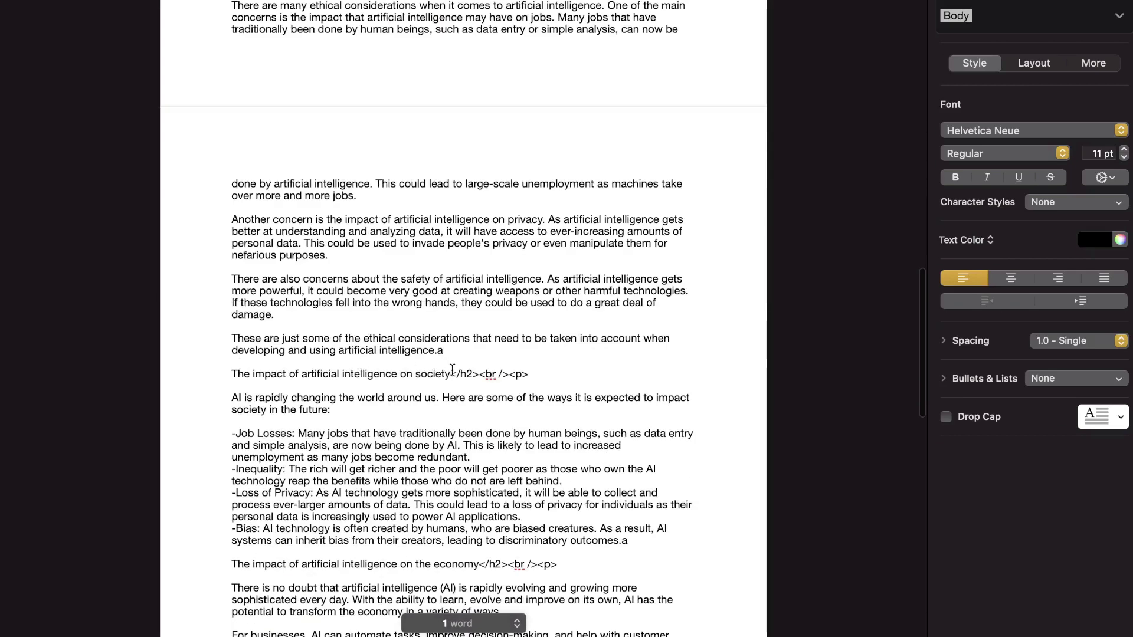
pyautogui.scroll(-8, 403, 360)
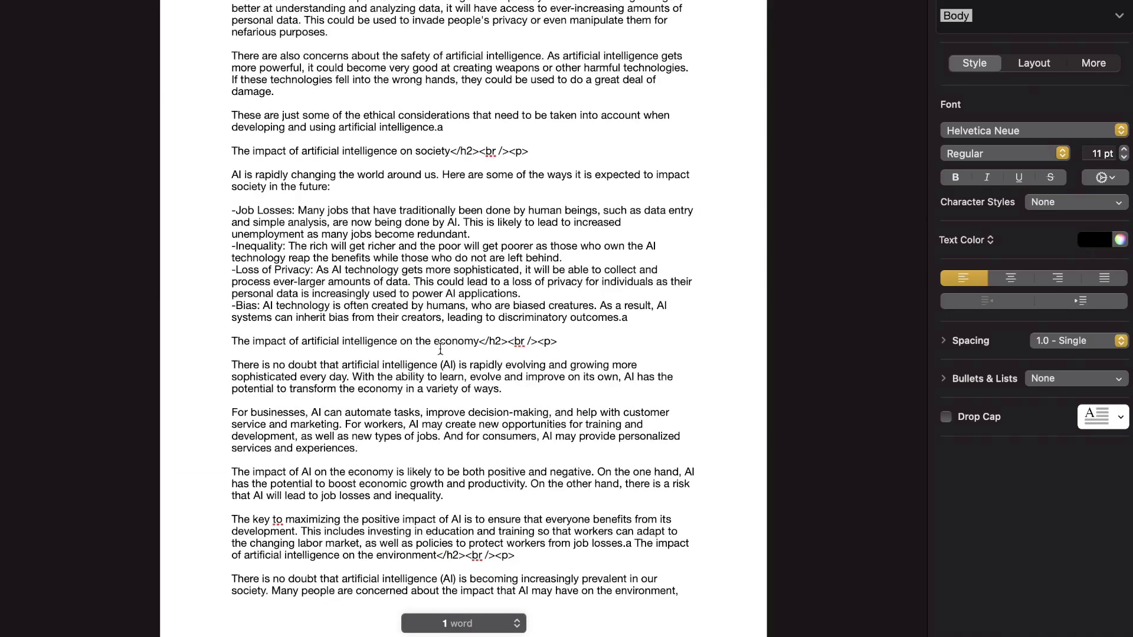
# - Move the headings on artificial intelligence's impact on the environment and on humanity onto their own lines
pyautogui.scroll(-5, 407, 348)
pyautogui.click(633, 542)
pyautogui.press('Return')
pyautogui.press('Return')
pyautogui.scroll(-10, 490, 437)
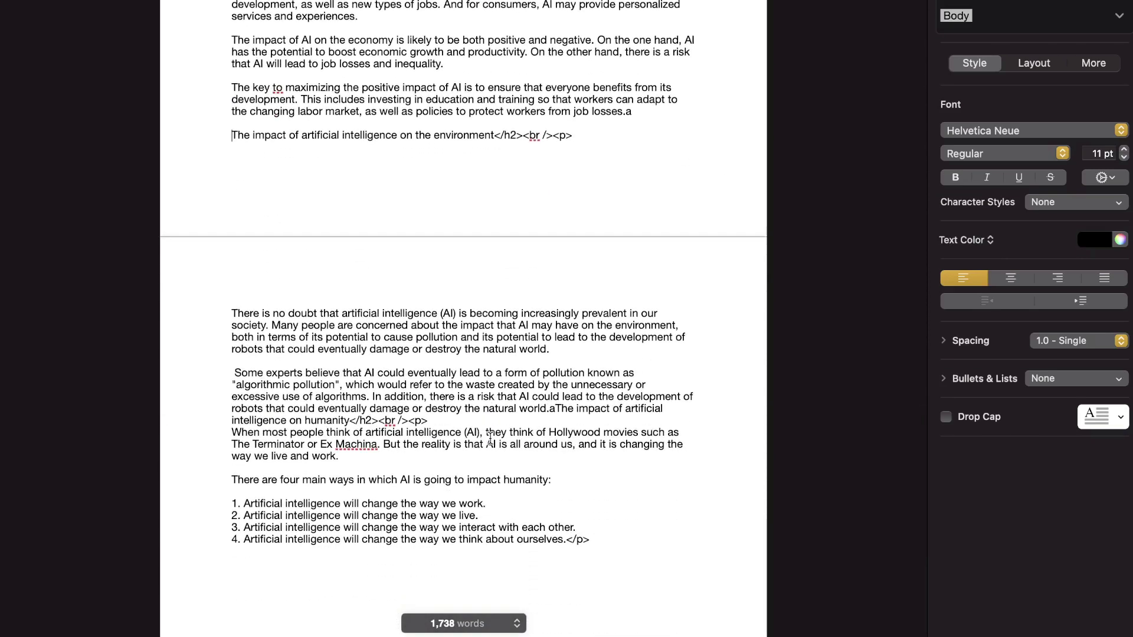
pyautogui.scroll(20, 607, 419)
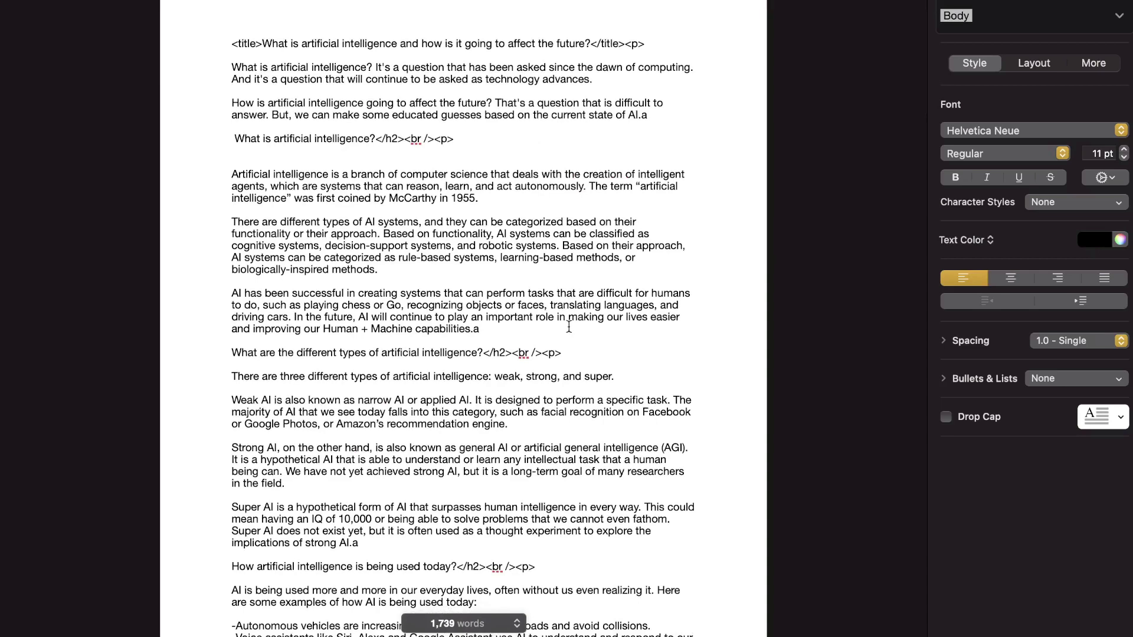
# - Skim Autoblogging's artificial intelligence article again from the definition section to the closing list on its impact on humanity
pyautogui.scroll(-2, 537, 282)
pyautogui.scroll(-2, 536, 282)
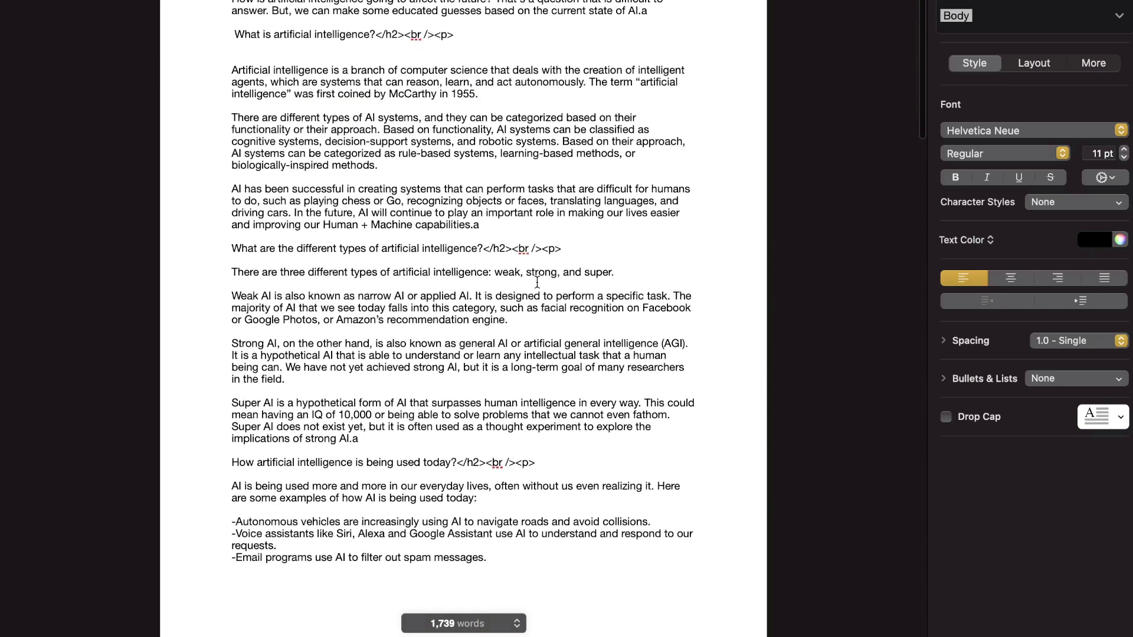
pyautogui.scroll(-3, 537, 282)
pyautogui.scroll(-20, 537, 282)
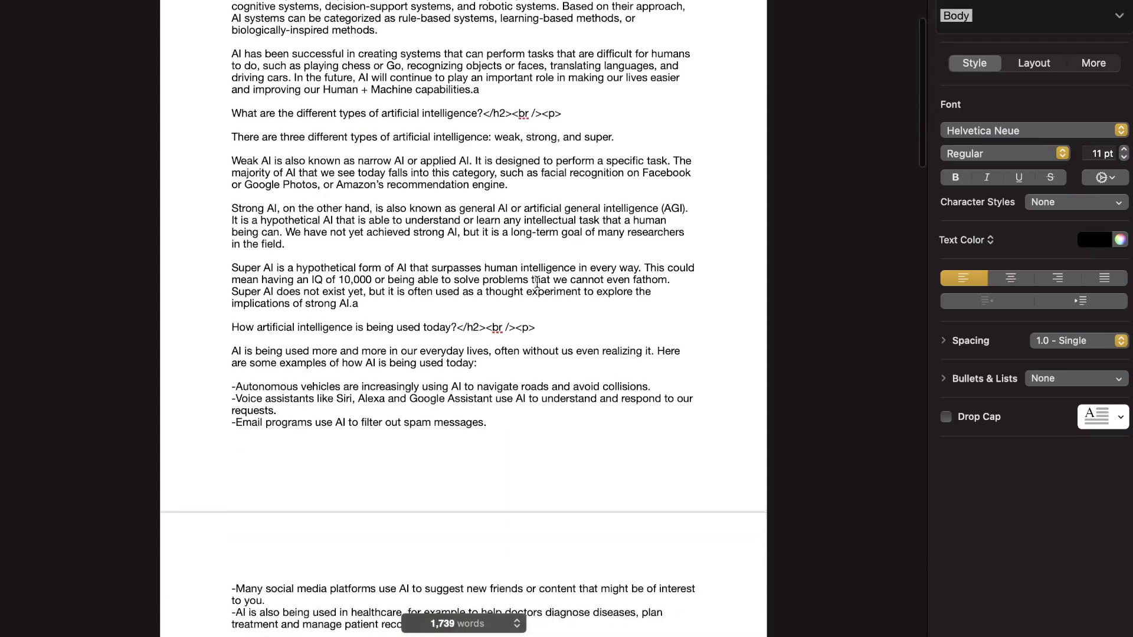
pyautogui.scroll(-20, 537, 282)
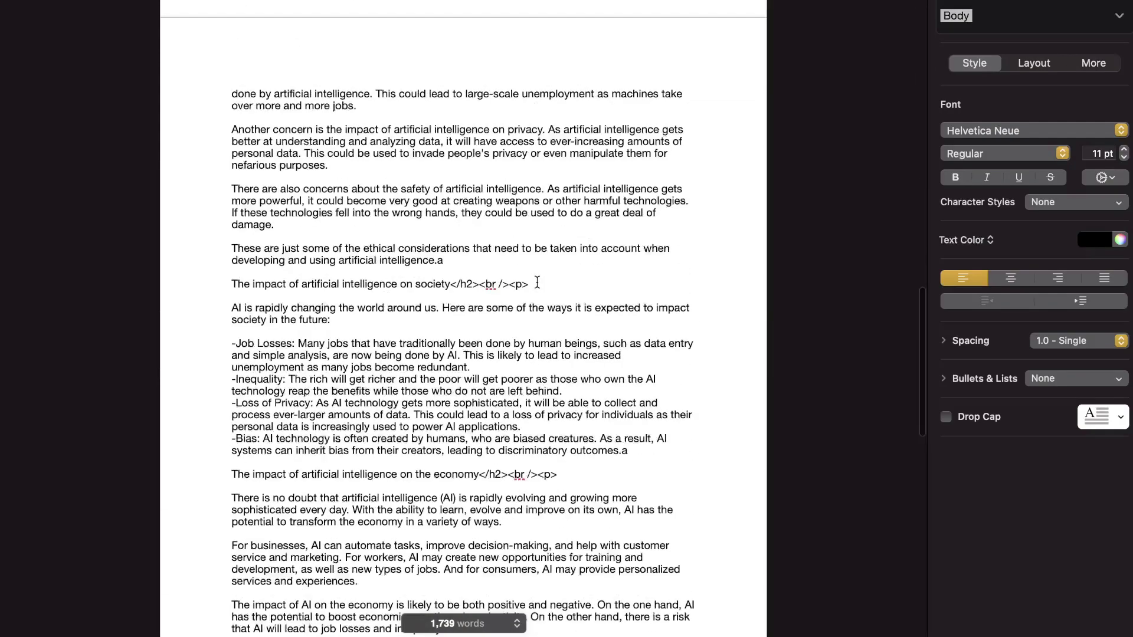
pyautogui.scroll(16, 537, 282)
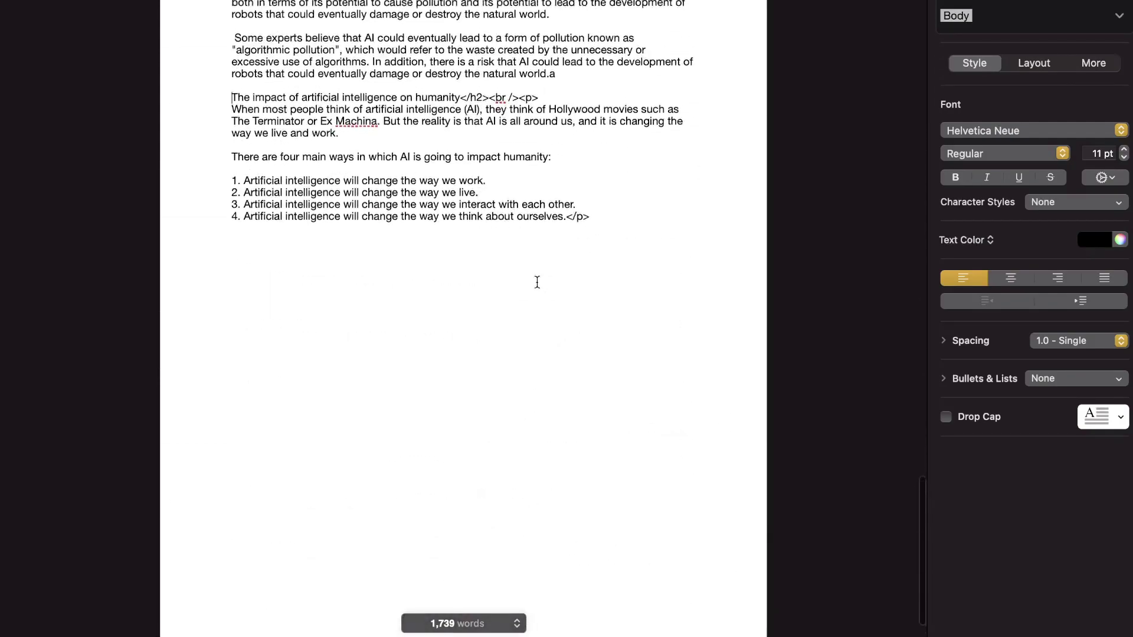
# - Select the entire text of the artificial intelligence article and review it from its end back to the title
pyautogui.press('super+a')
pyautogui.press('shift+super+i')
pyautogui.scroll(-1, 569, 528)
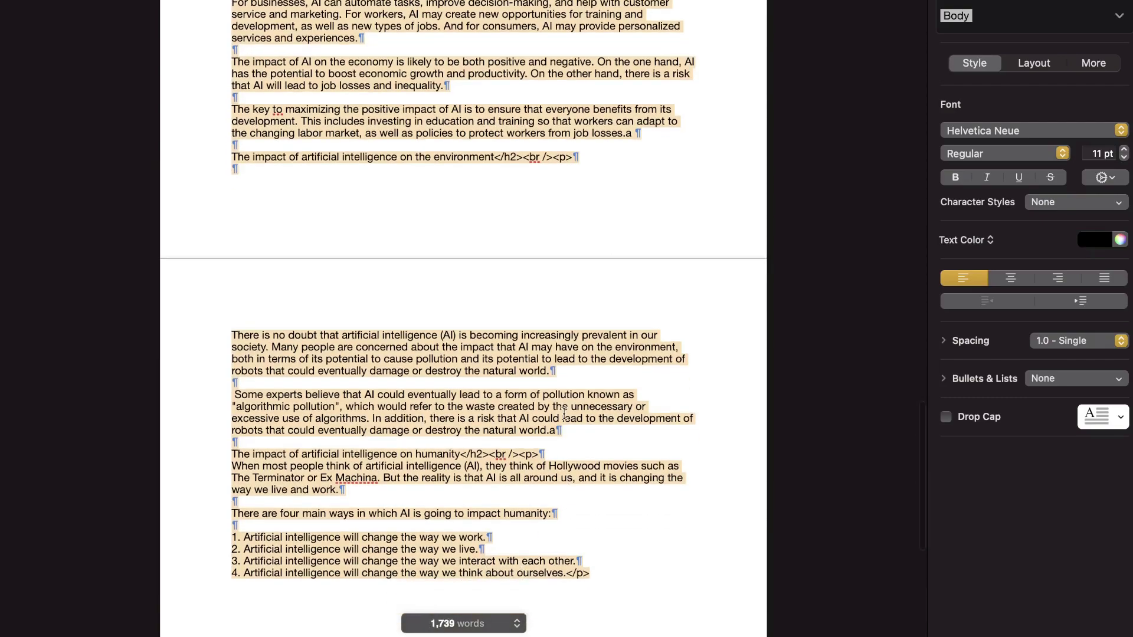
pyautogui.scroll(15, 564, 413)
pyautogui.scroll(6, 564, 419)
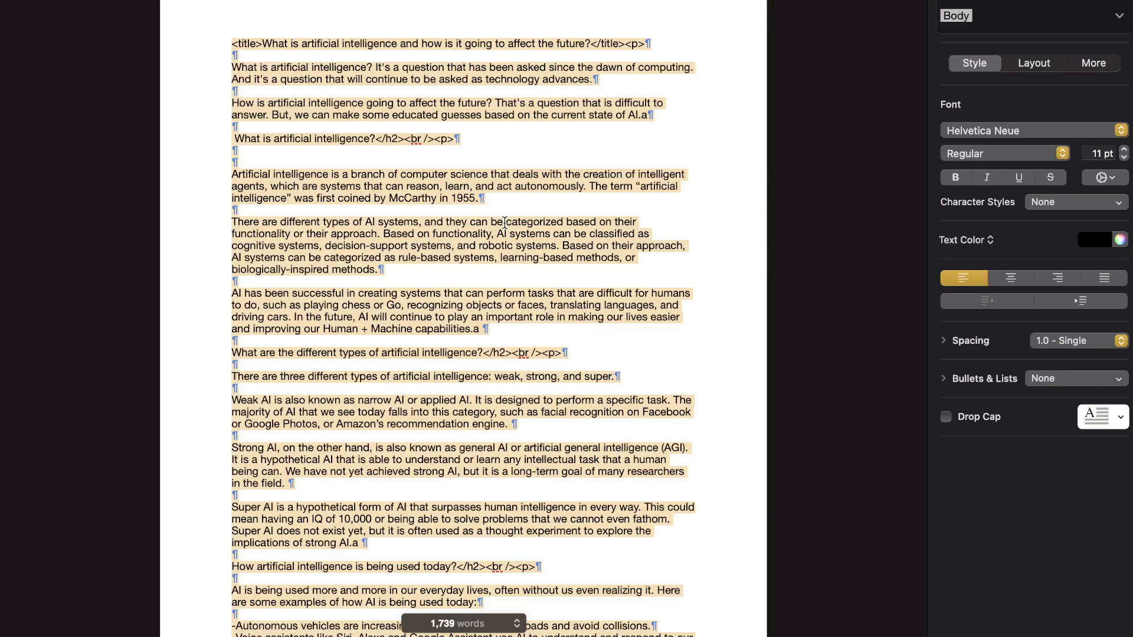
# - Switch to the AppSumo listing for Autoblogging.ai and look over its lifetime deal offer
pyautogui.press('super+v')
pyautogui.scroll(6, 505, 161)
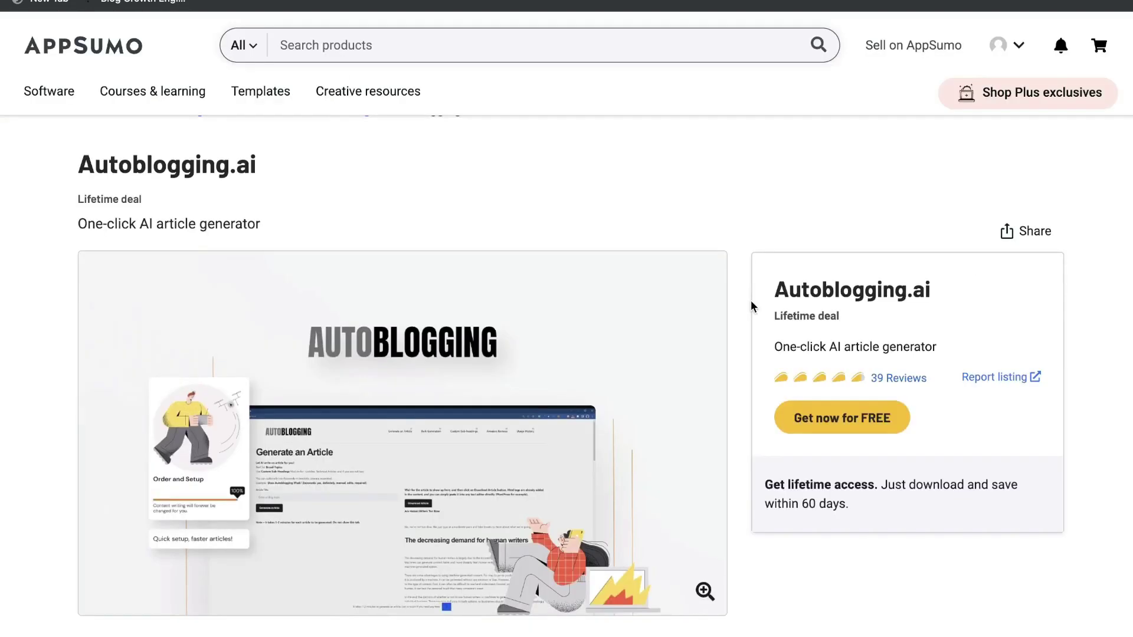
pyautogui.scroll(-1, 751, 300)
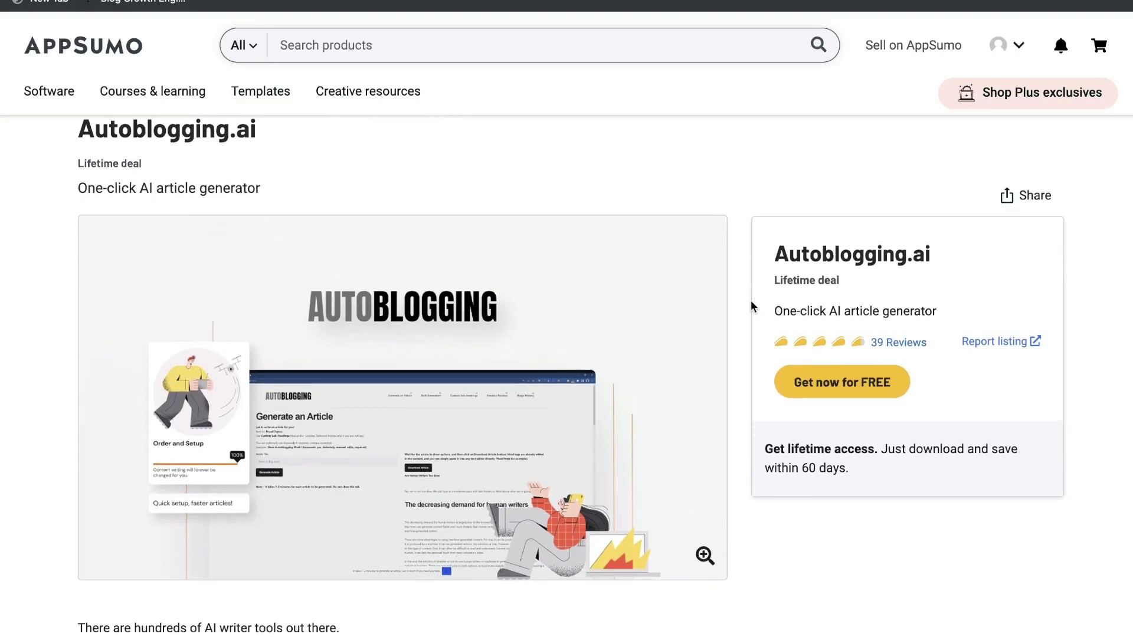
pyautogui.scroll(-1, 907, 481)
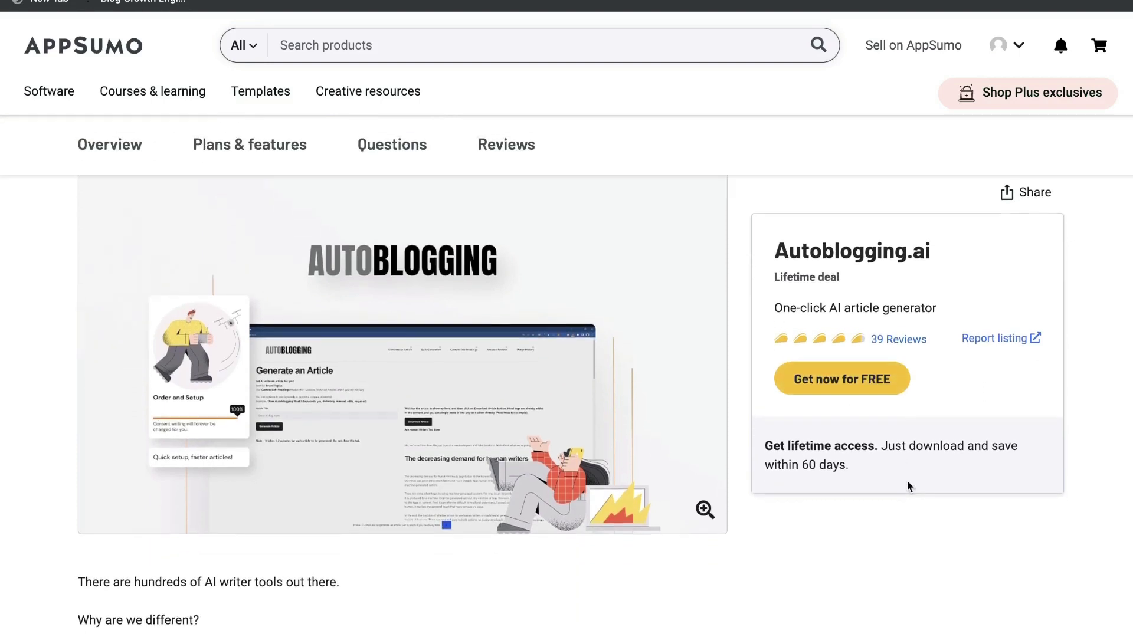